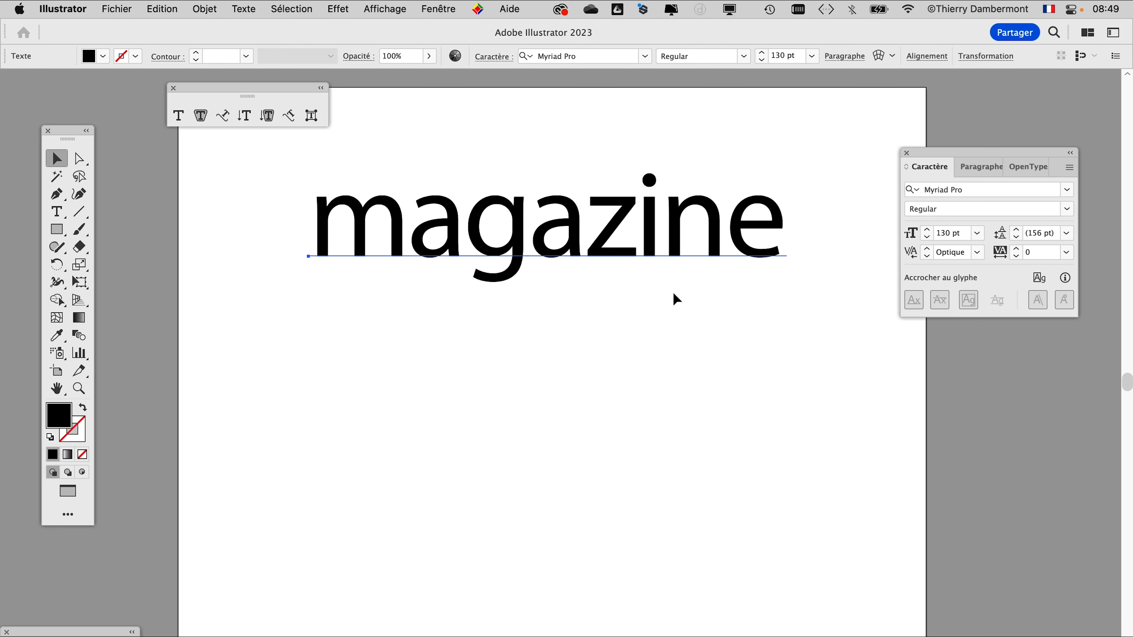
# Place the text cursor between the "m" and the first "a" of "magazine" with the Type tool
pyautogui.moveTo(67, 132); pyautogui.dragTo(550, 112)
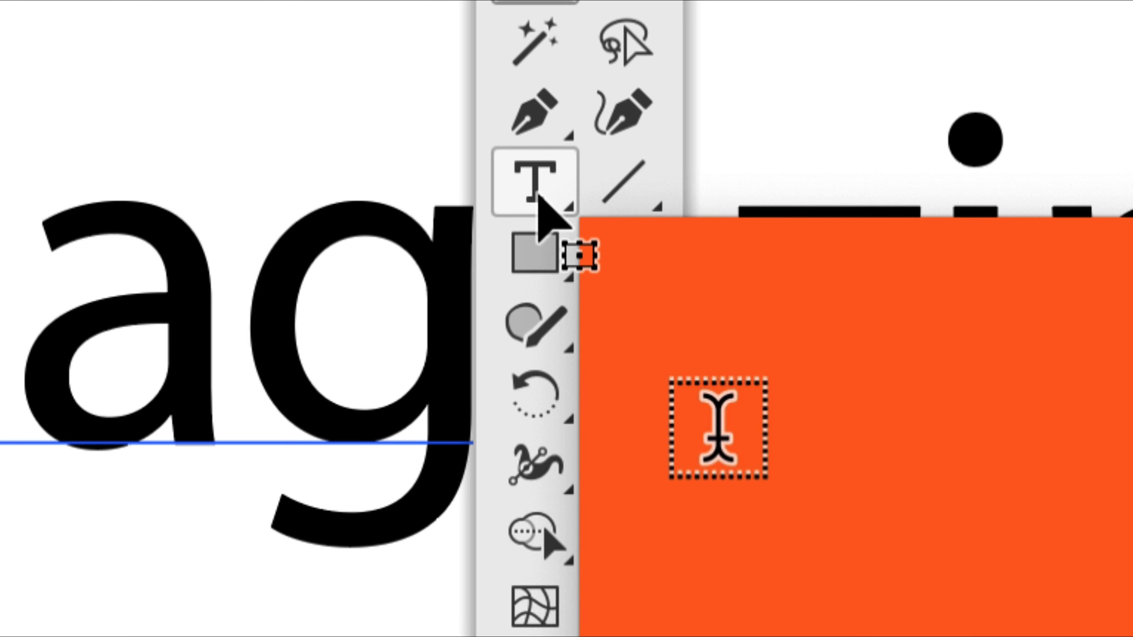
pyautogui.click(541, 199)
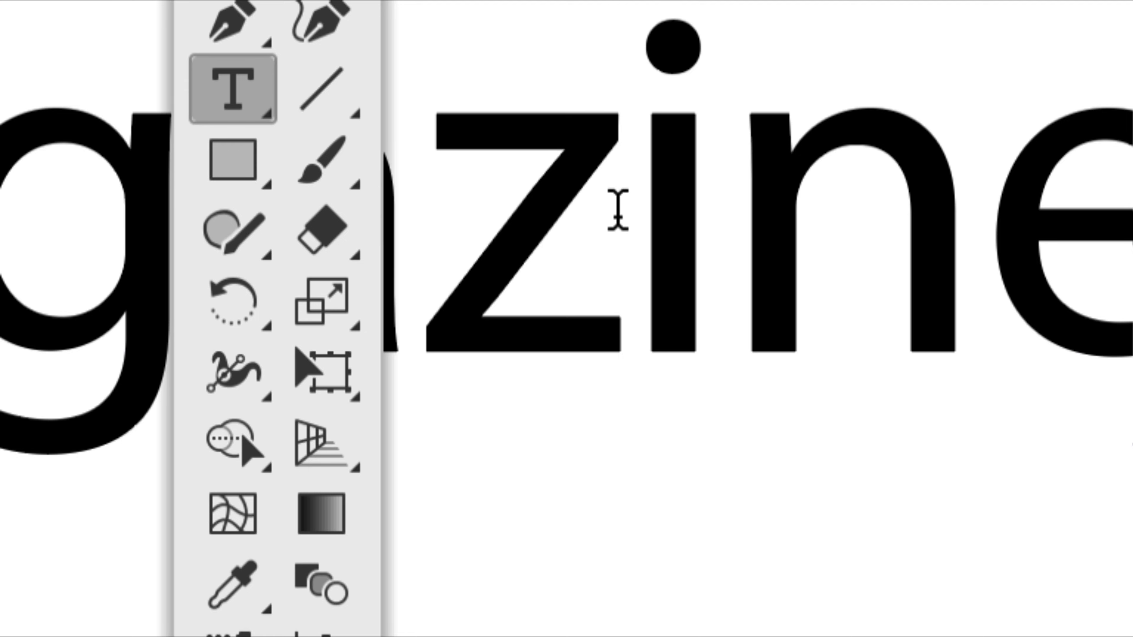
pyautogui.click(618, 209)
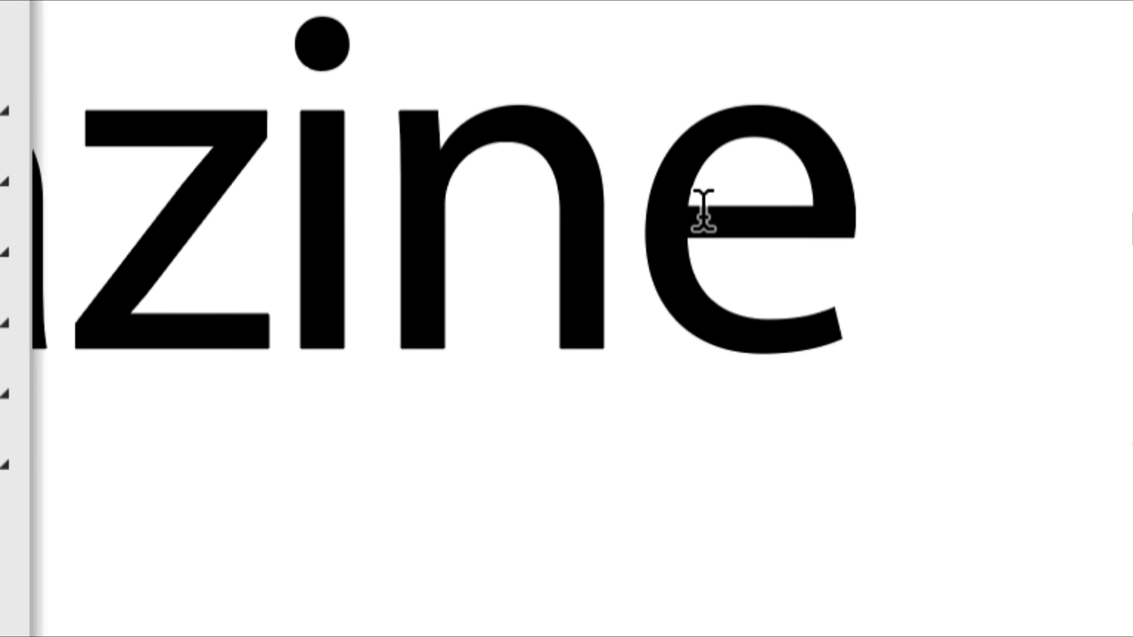
pyautogui.click(691, 210)
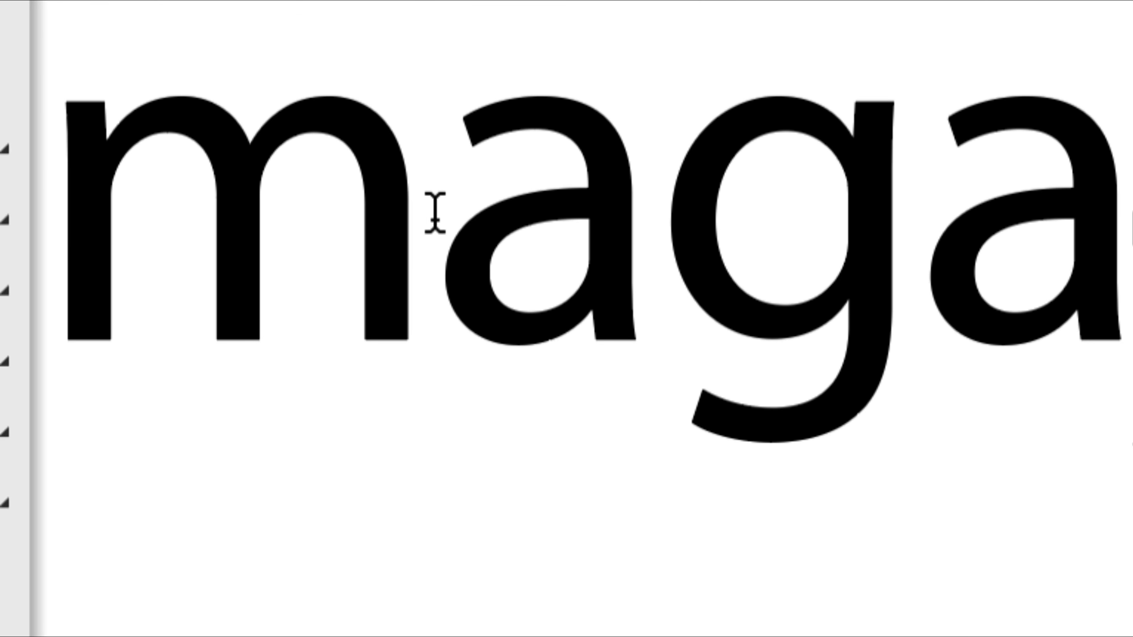
pyautogui.click(435, 212)
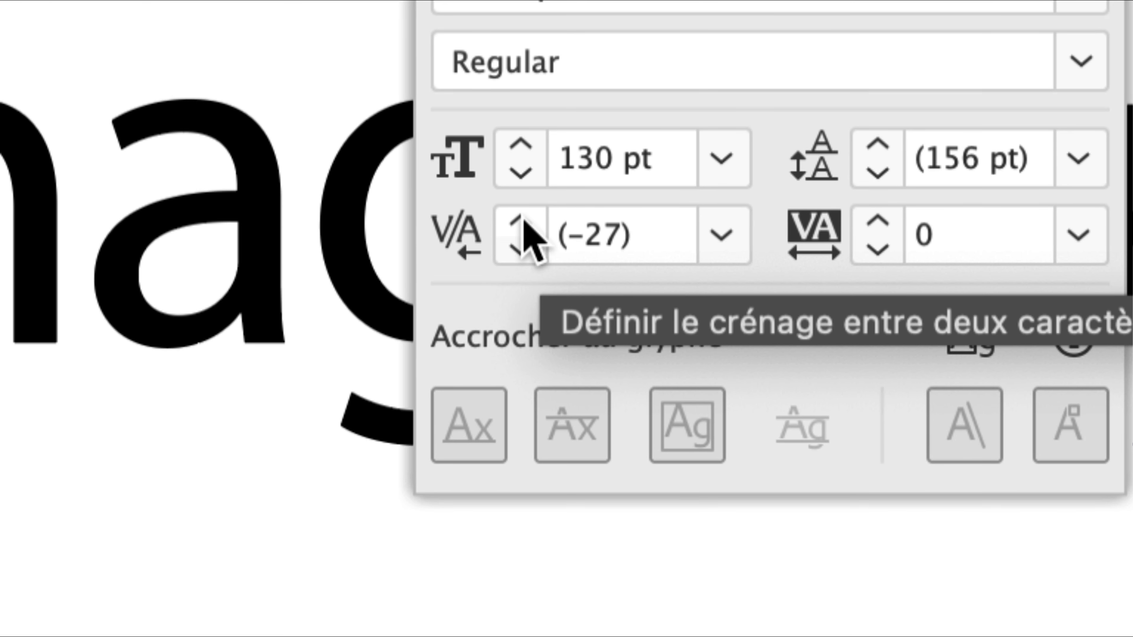
# Try kerning values of -26 and -28 between the "m" and "a", ending with the kerning set to -27
pyautogui.click(521, 221)
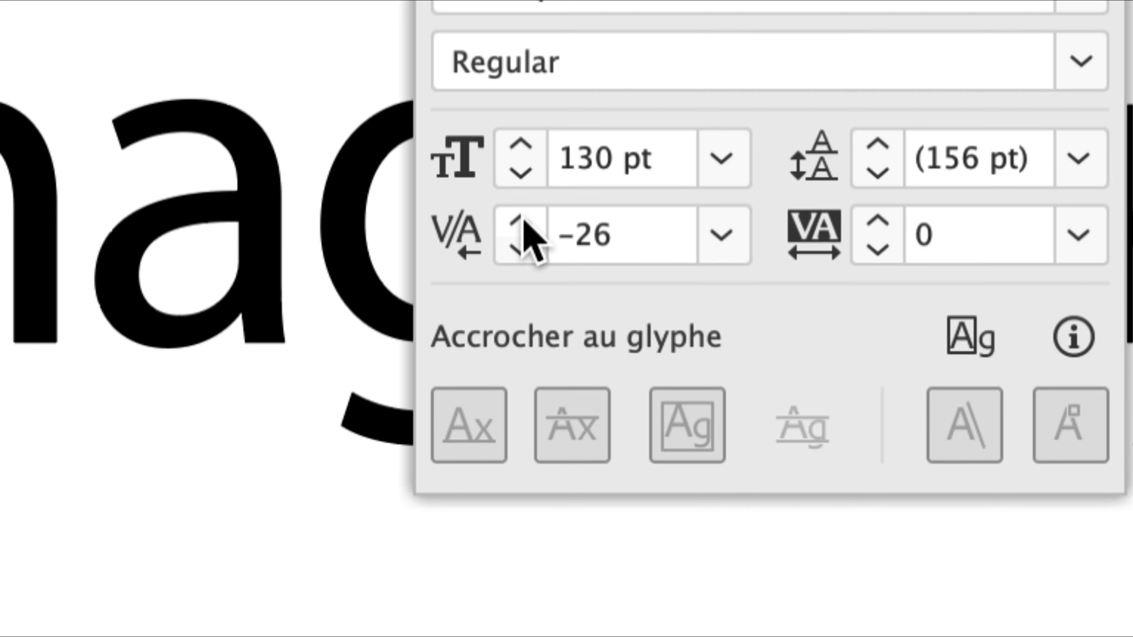
pyautogui.click(520, 247)
pyautogui.click(520, 246)
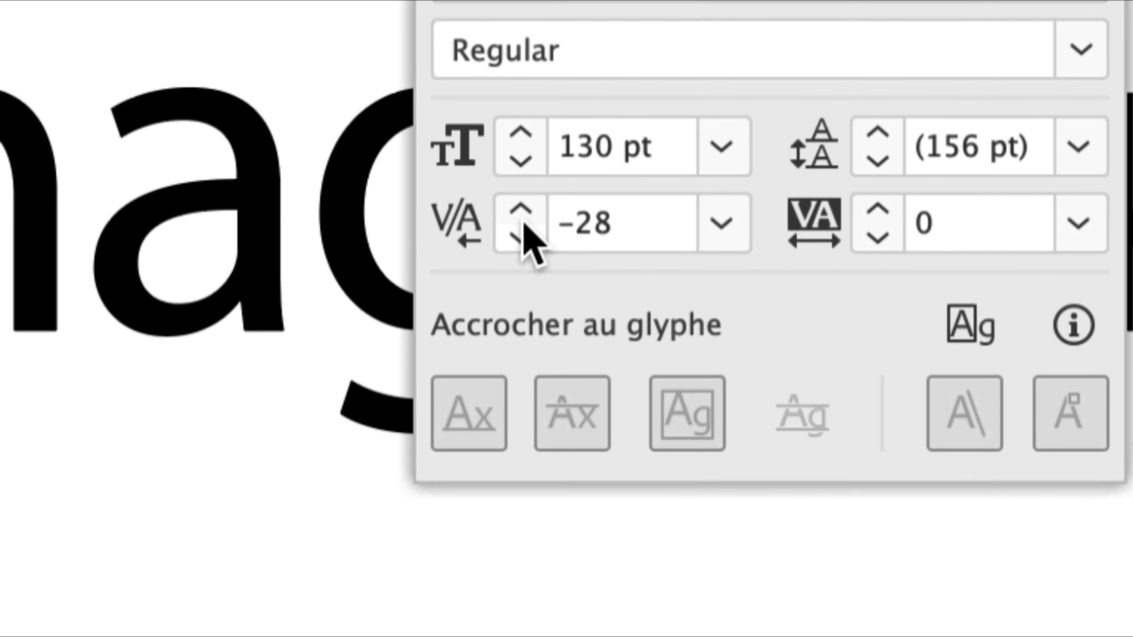
pyautogui.click(521, 210)
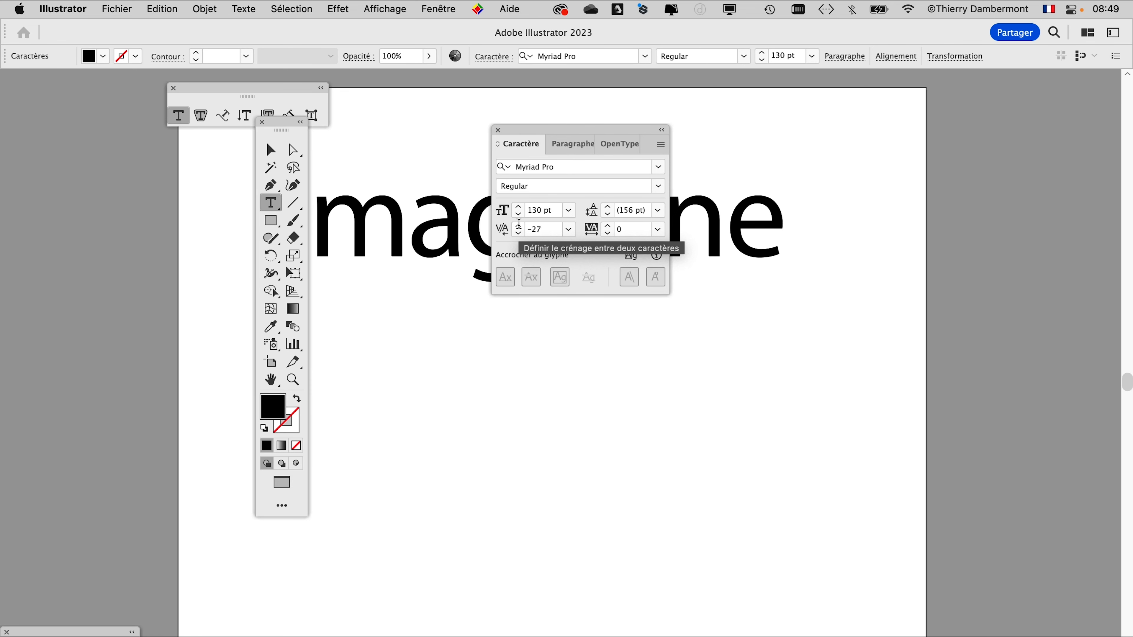
# Move the Character panel and the toolbox clear of the word "magazine" and deselect the text
pyautogui.moveTo(503, 126); pyautogui.dragTo(848, 182)
pyautogui.moveTo(266, 123); pyautogui.dragTo(79, 108)
pyautogui.click(552, 320)
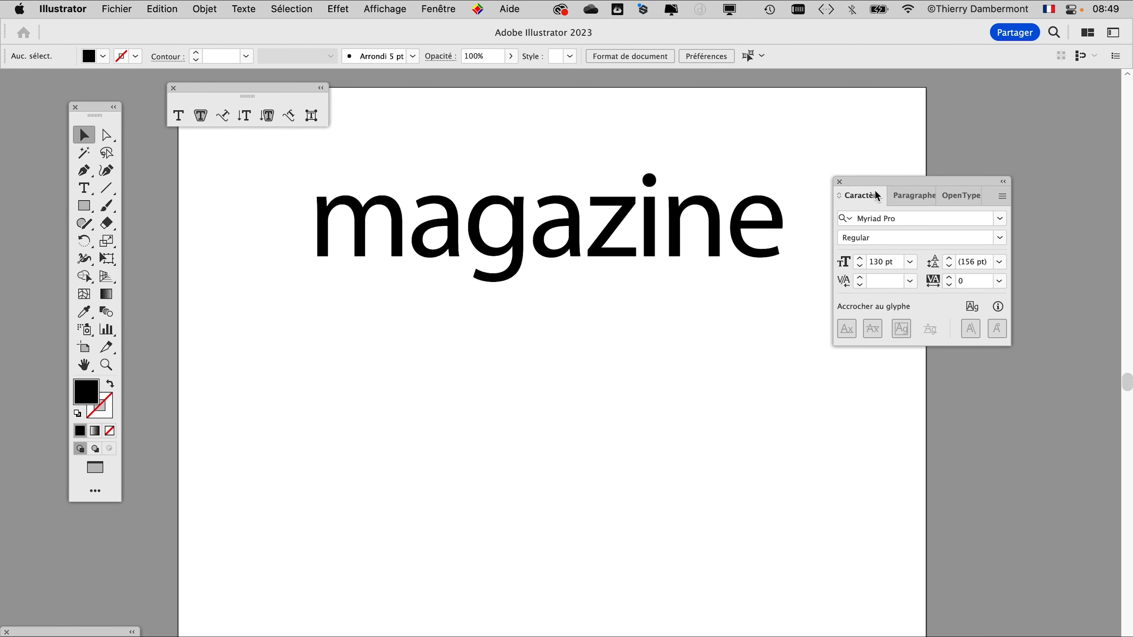
pyautogui.moveTo(874, 183); pyautogui.dragTo(949, 174)
pyautogui.moveTo(632, 304); pyautogui.dragTo(622, 337)
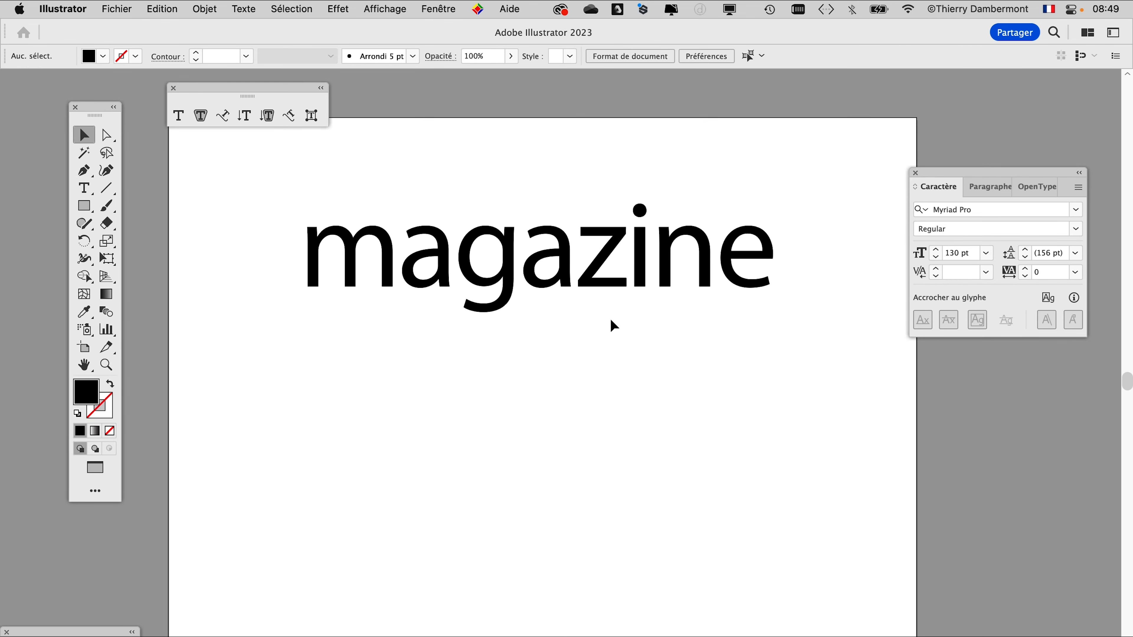
pyautogui.moveTo(557, 298); pyautogui.dragTo(557, 349)
pyautogui.scroll(1, 558, 353)
pyautogui.scroll(2, 557, 353)
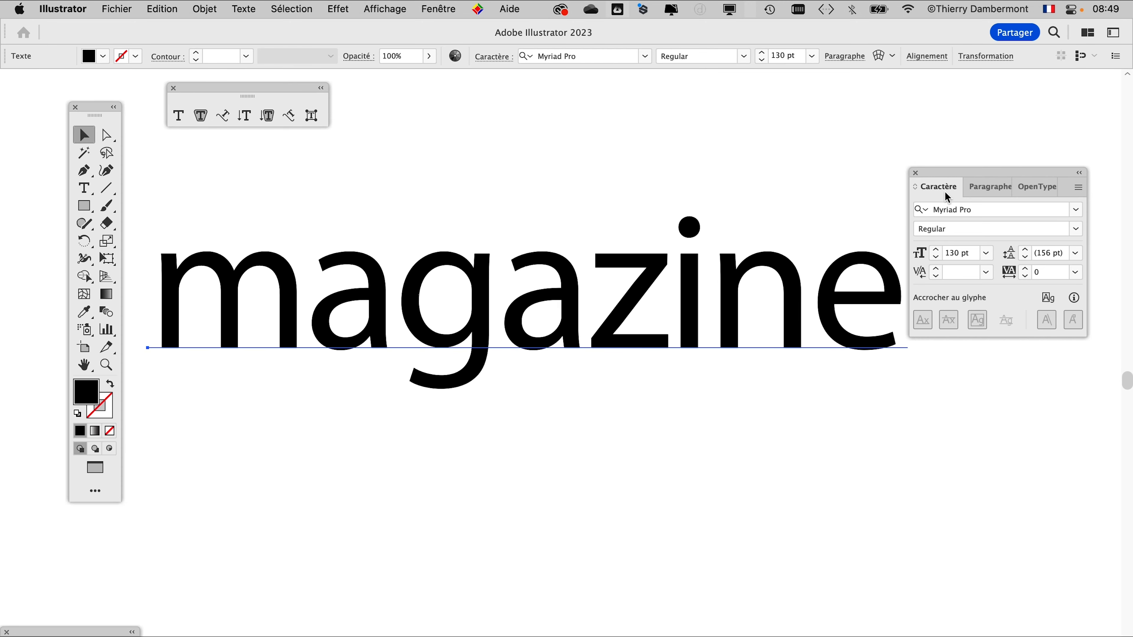
pyautogui.moveTo(959, 172); pyautogui.dragTo(1004, 162)
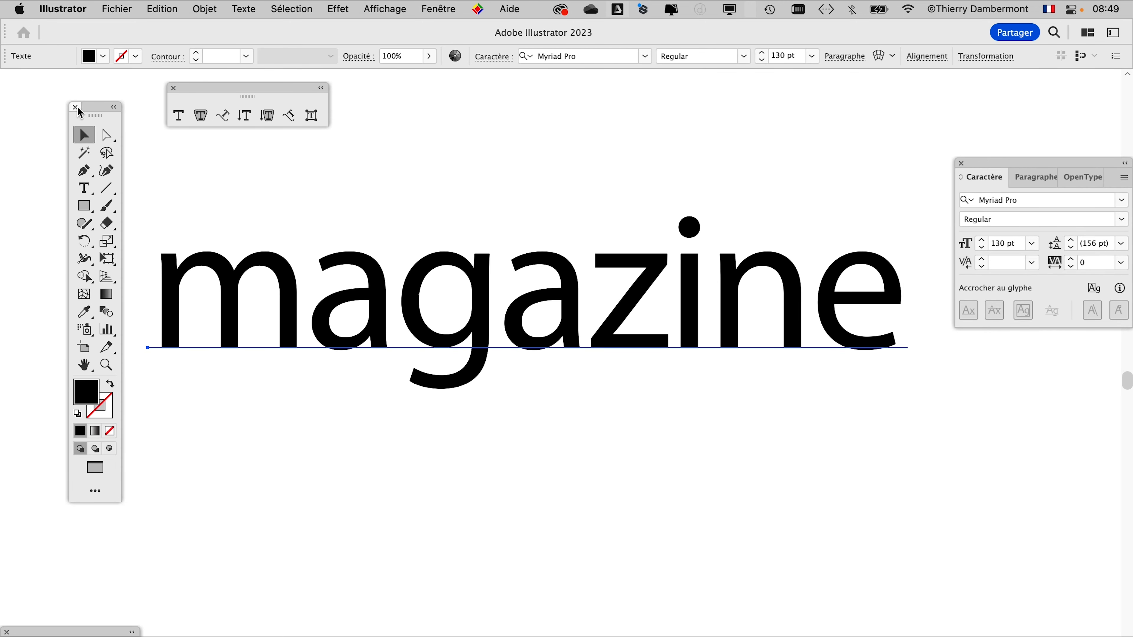
pyautogui.moveTo(78, 109); pyautogui.dragTo(46, 96)
pyautogui.click(574, 453)
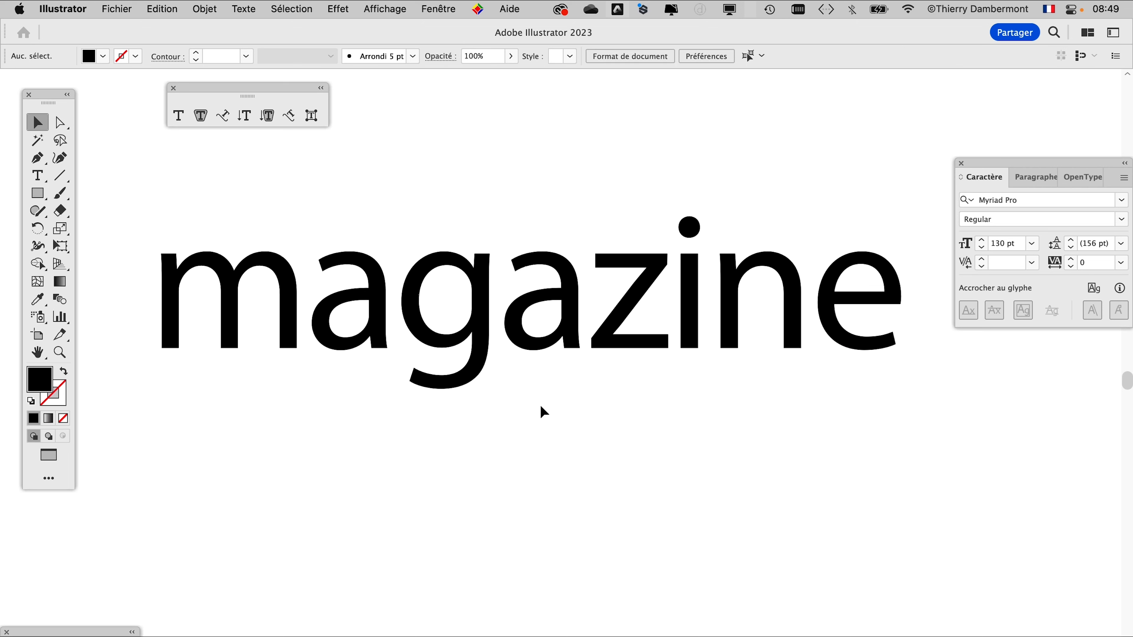
# Select the "magazine" text object and set its fill to none
pyautogui.click(535, 349)
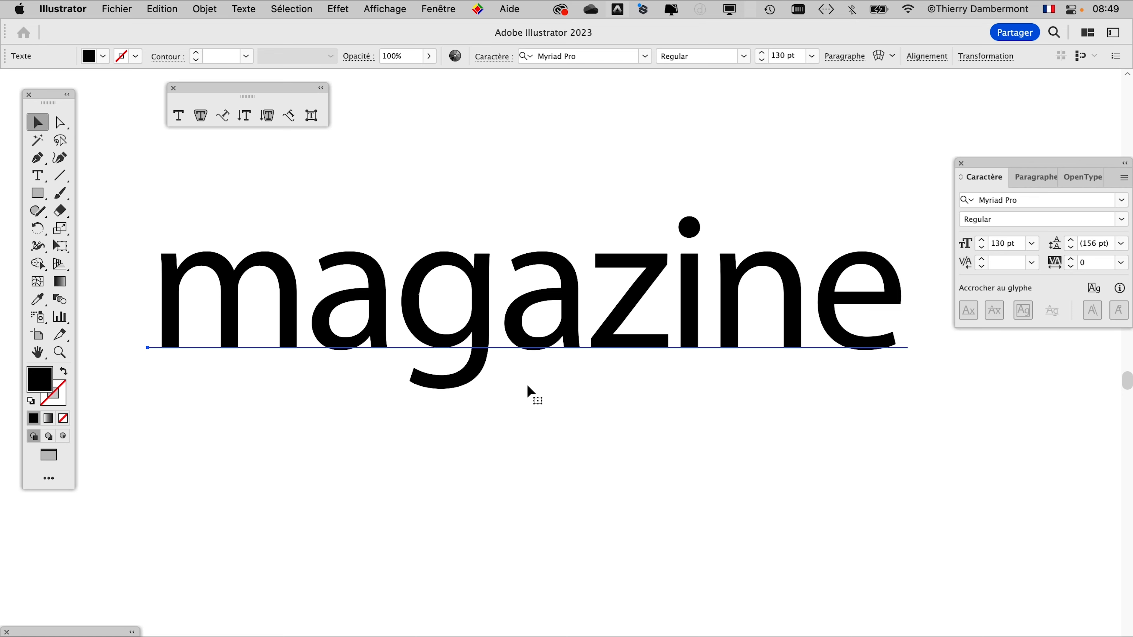
pyautogui.scroll(-1, 557, 396)
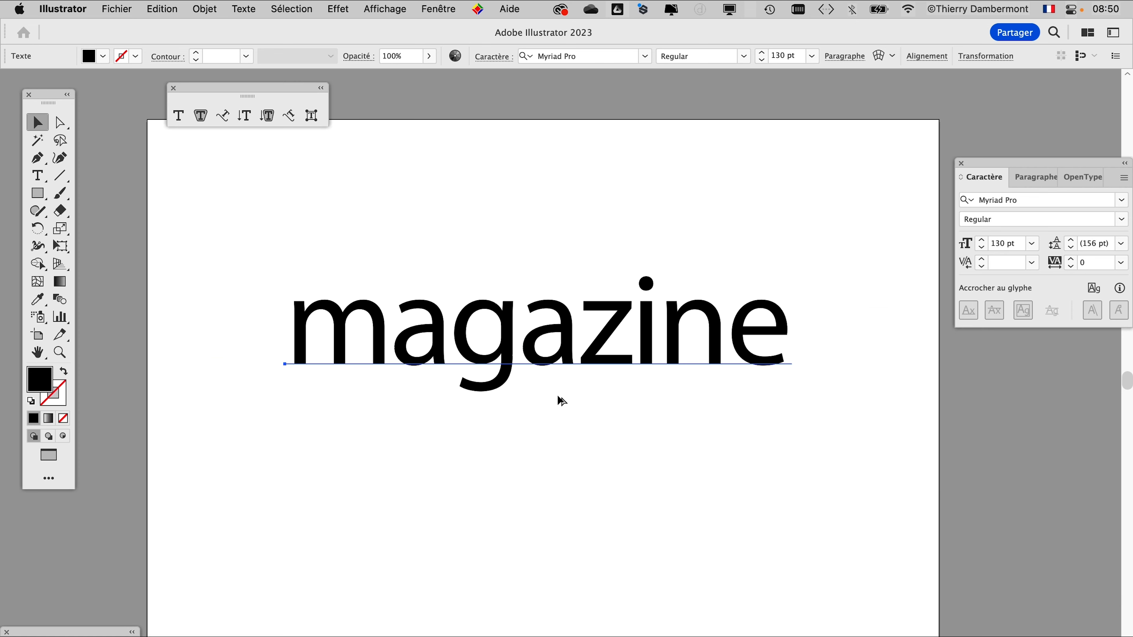
pyautogui.moveTo(548, 407); pyautogui.dragTo(553, 329)
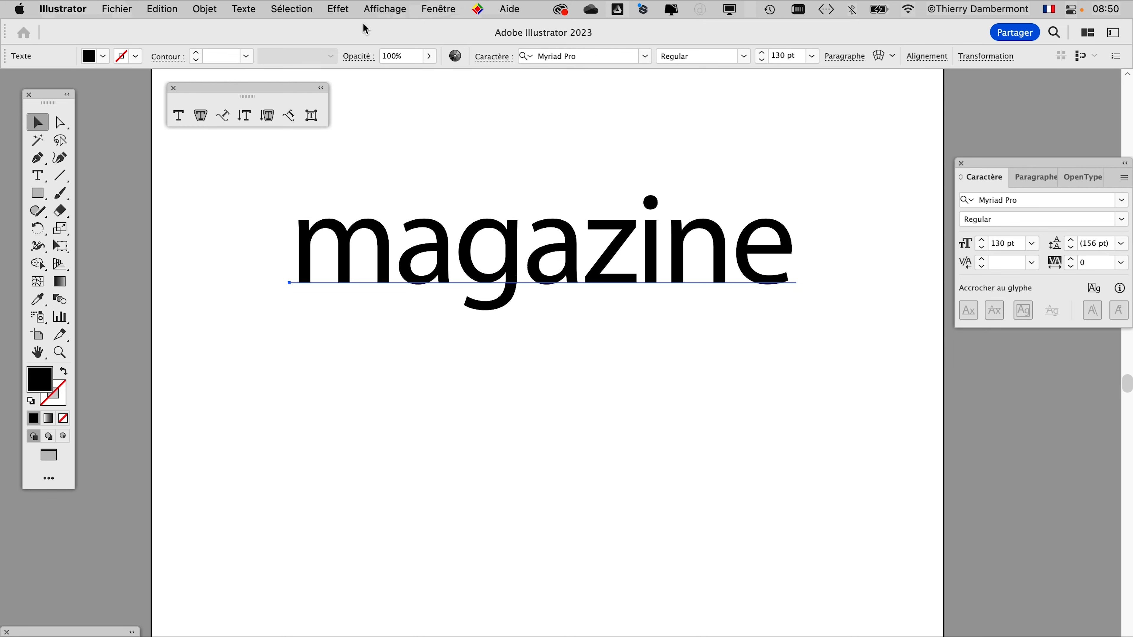
pyautogui.moveTo(44, 103); pyautogui.dragTo(205, 156)
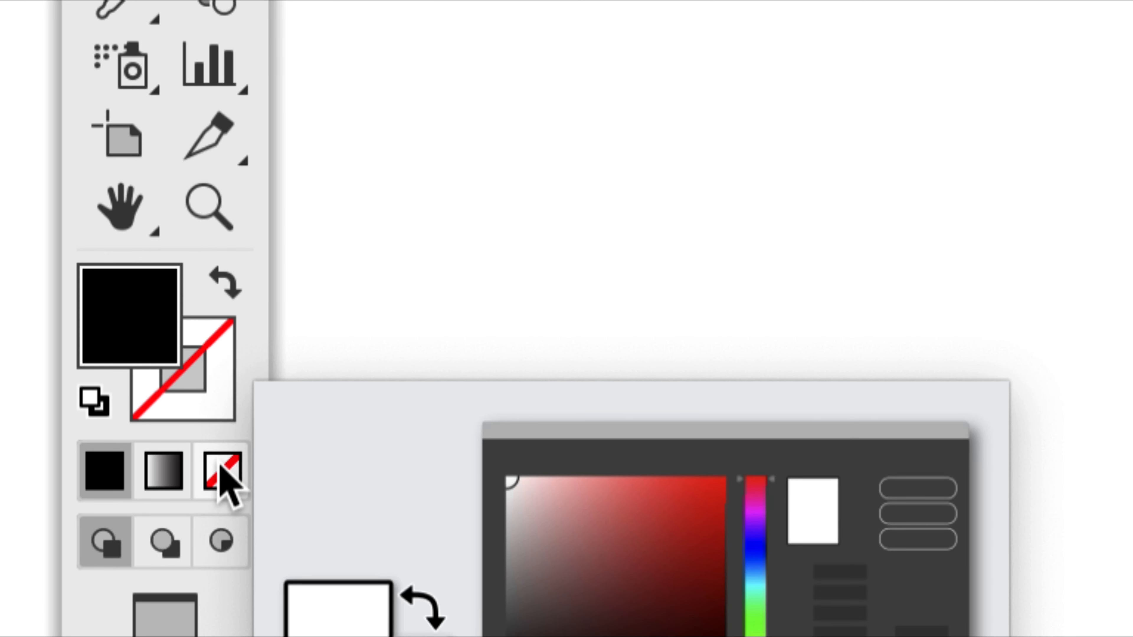
pyautogui.click(295, 588)
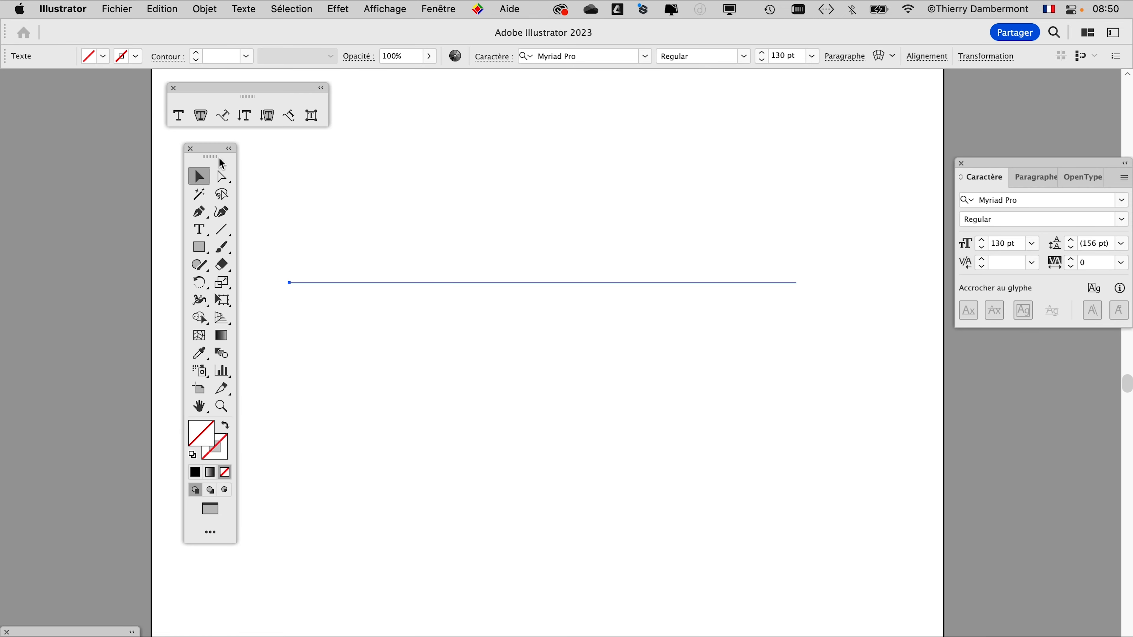
# Select all the letters of the unfilled word "magazine" with the Type tool in outline view, and return to preview
pyautogui.moveTo(219, 155); pyautogui.dragTo(141, 148)
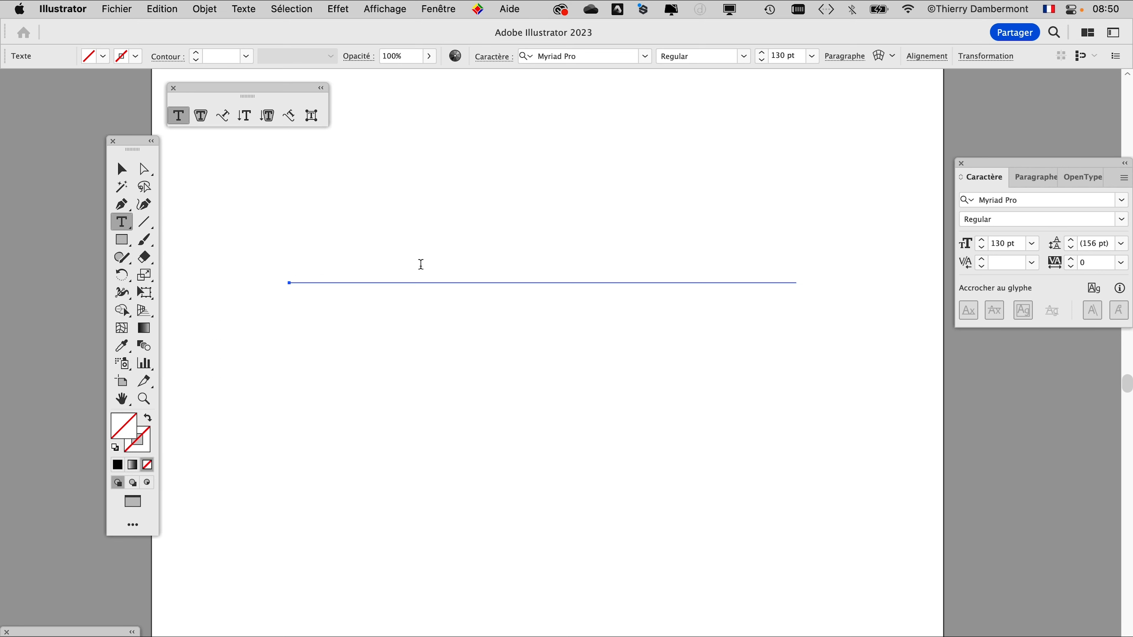
pyautogui.click(353, 249)
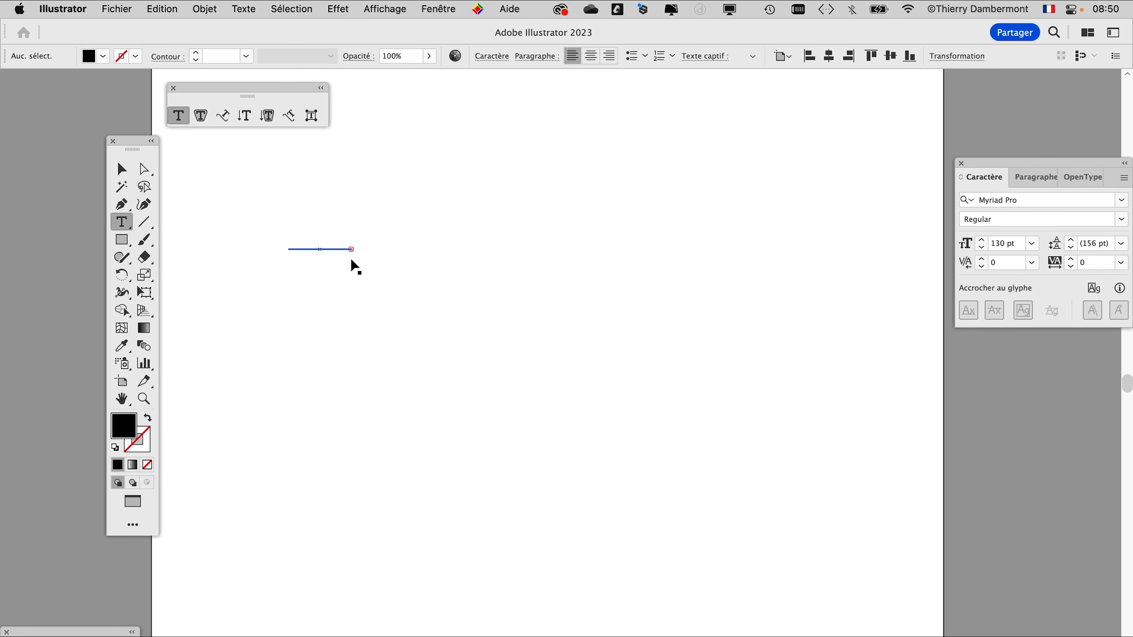
pyautogui.keyDown('super'); pyautogui.click(351, 261); pyautogui.keyUp('super')
pyautogui.press('super+y')
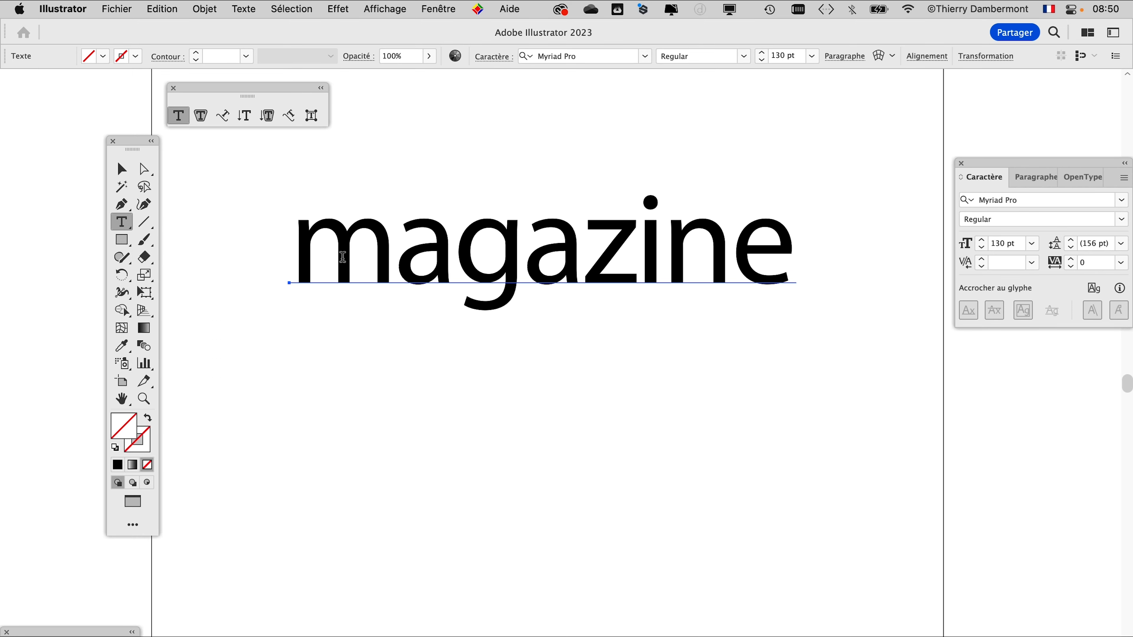
pyautogui.moveTo(300, 248); pyautogui.dragTo(785, 256)
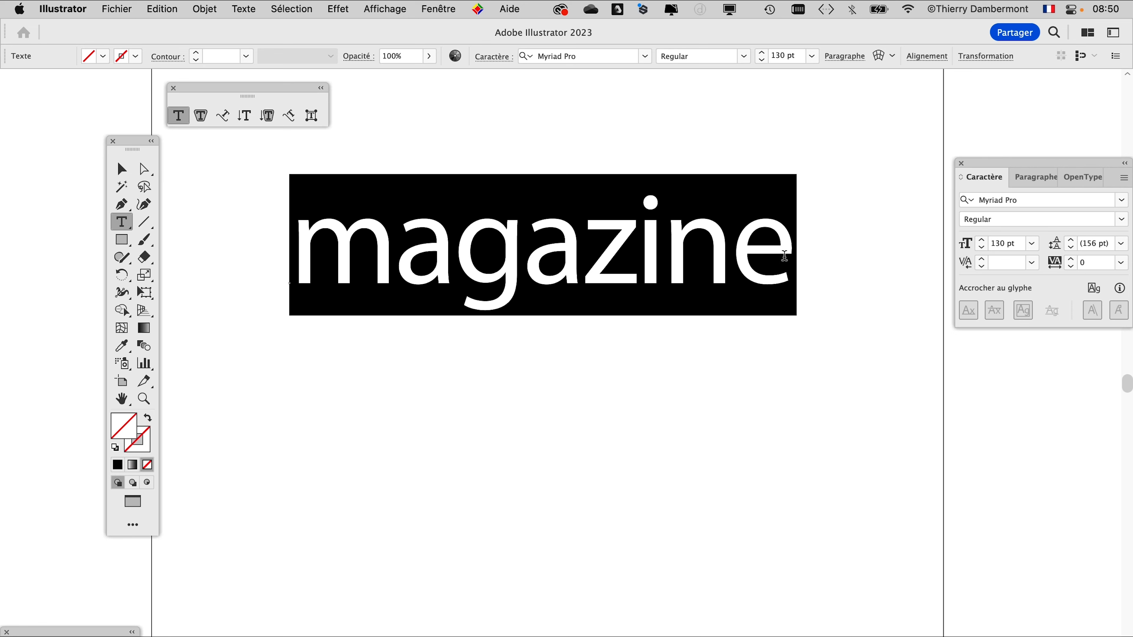
pyautogui.press('super+y')
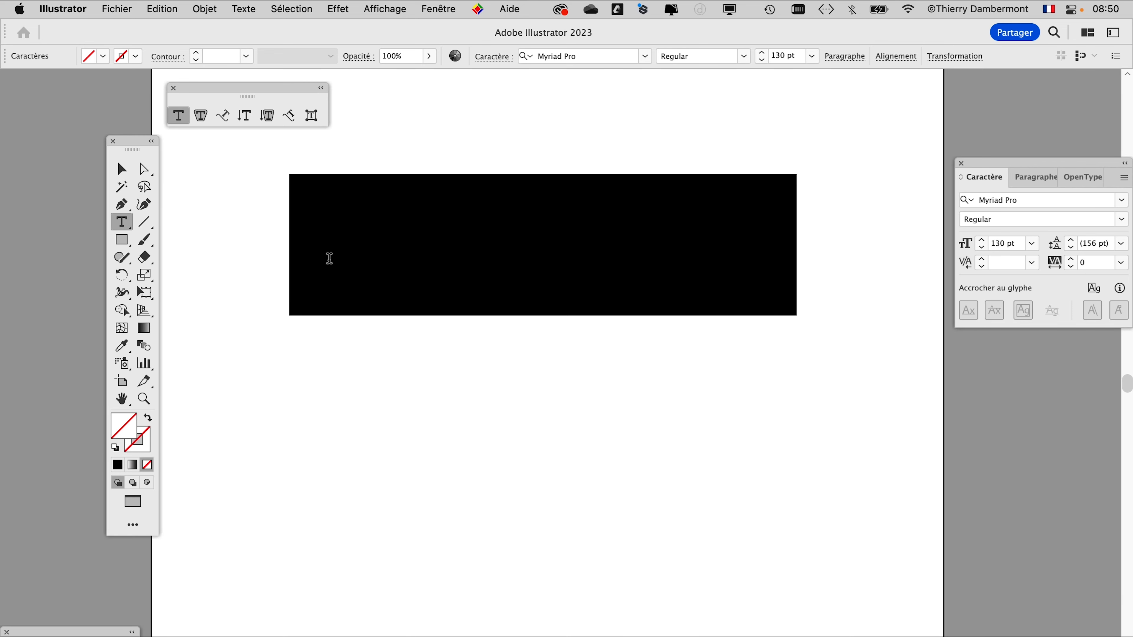
# Show the Swatches panel (Nuancier) and place it beside the text
pyautogui.click(439, 9)
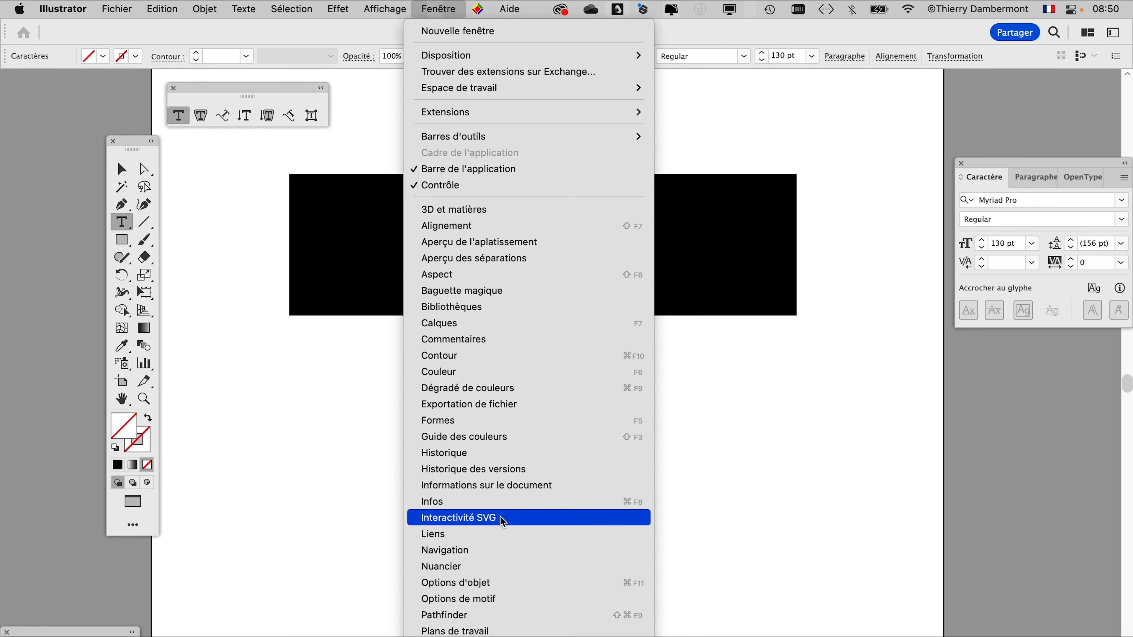
pyautogui.click(513, 567)
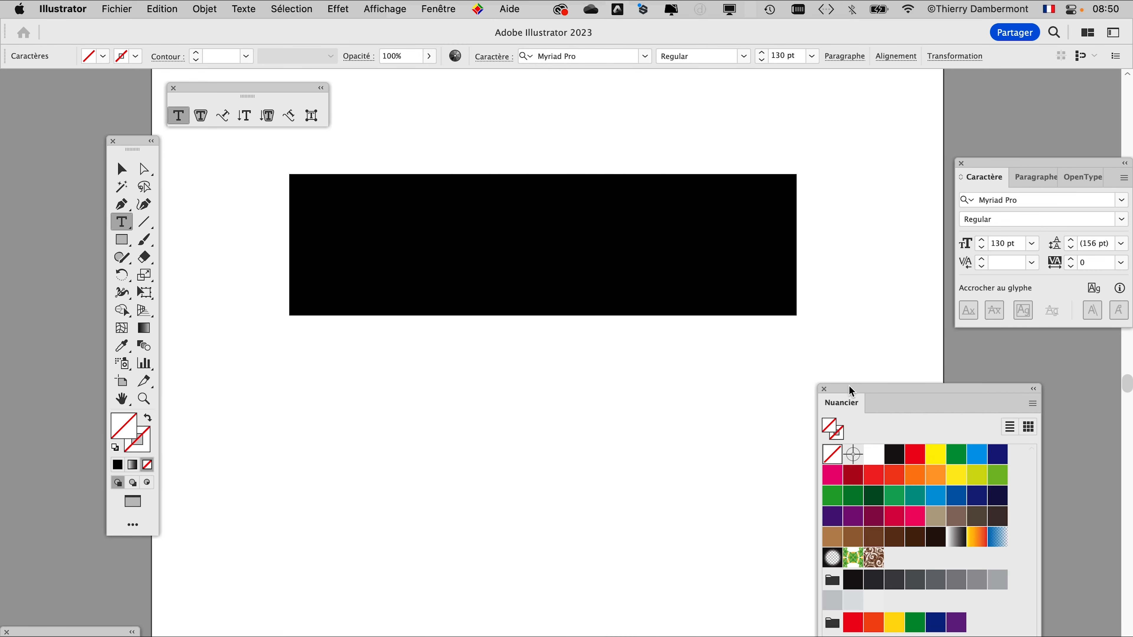
pyautogui.moveTo(851, 391); pyautogui.dragTo(764, 145)
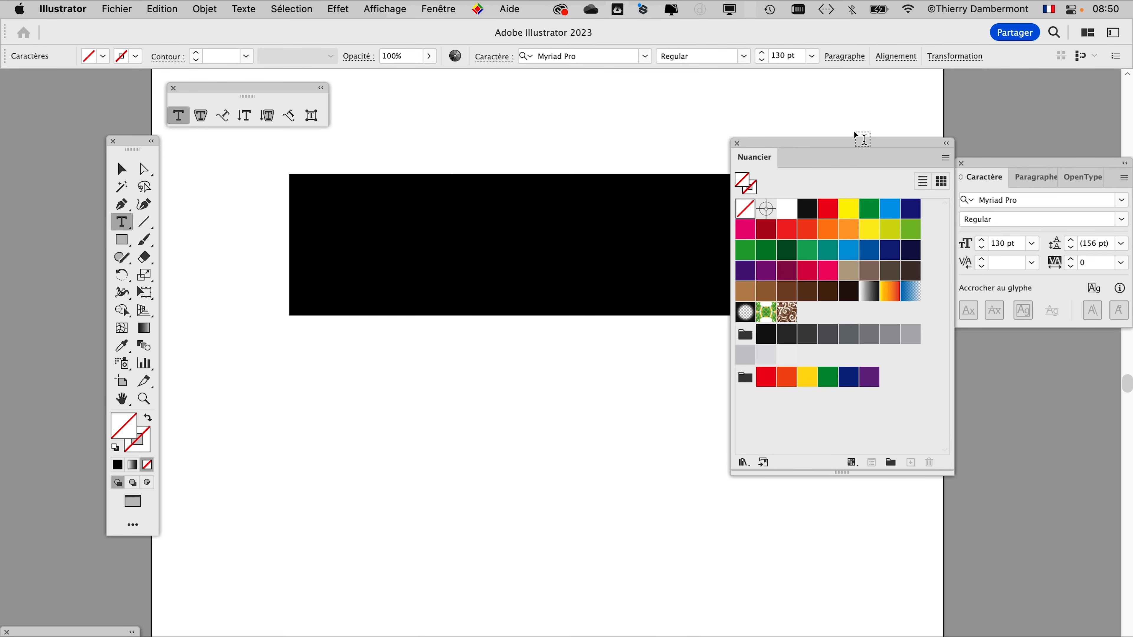
pyautogui.moveTo(855, 134); pyautogui.dragTo(954, 135)
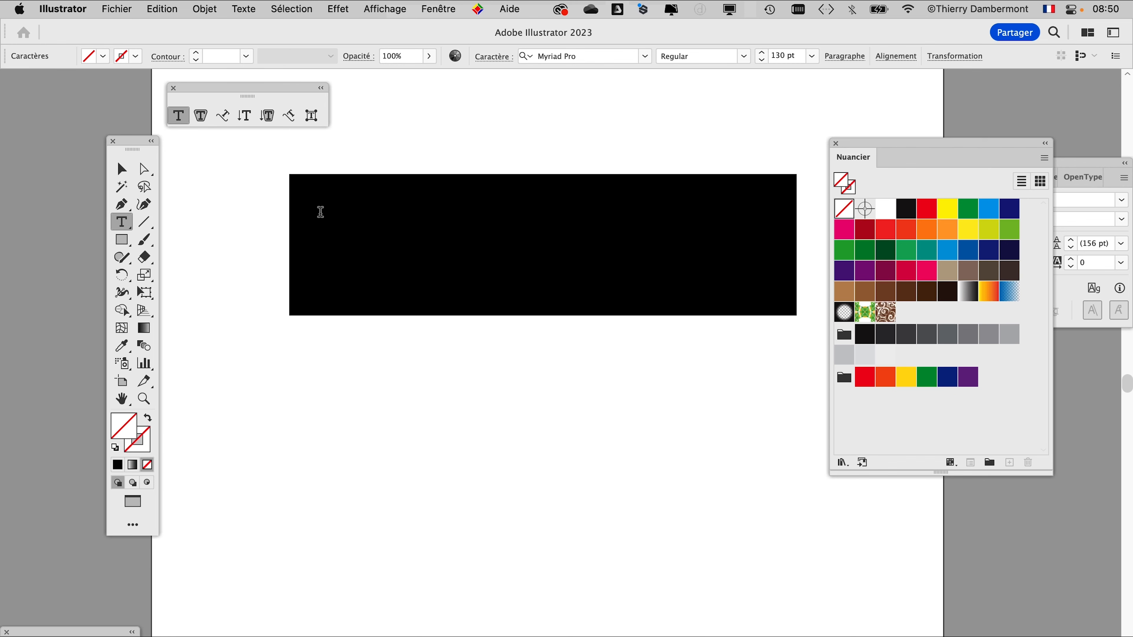
# Clear the character selection, reselect the whole word while in outline view, and restore the preview
pyautogui.click(404, 243)
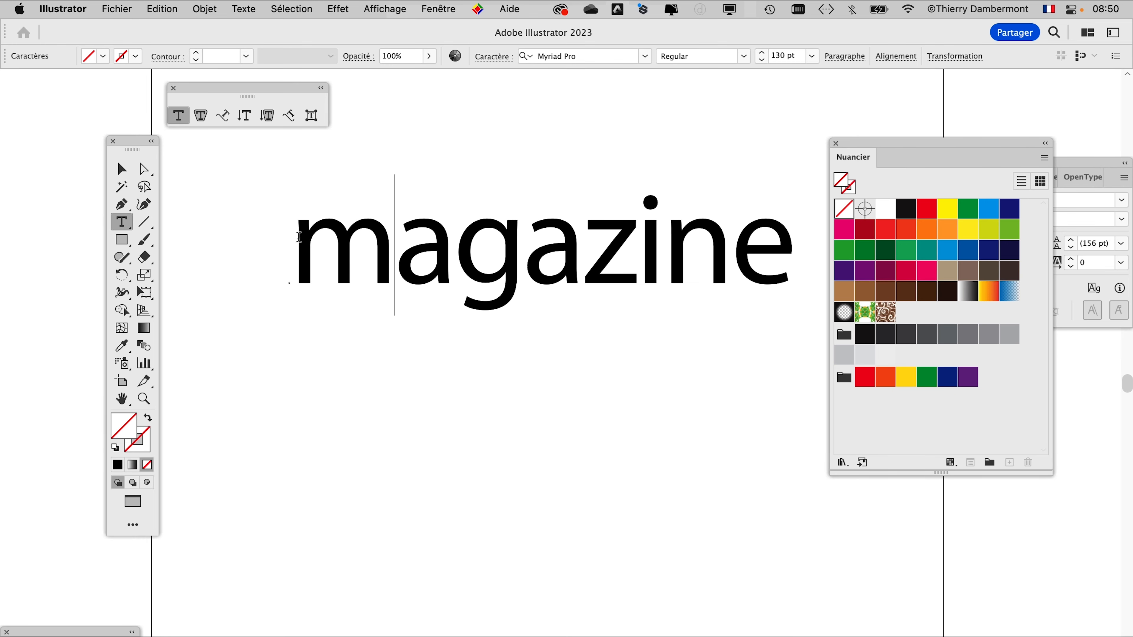
pyautogui.moveTo(299, 237); pyautogui.dragTo(801, 252)
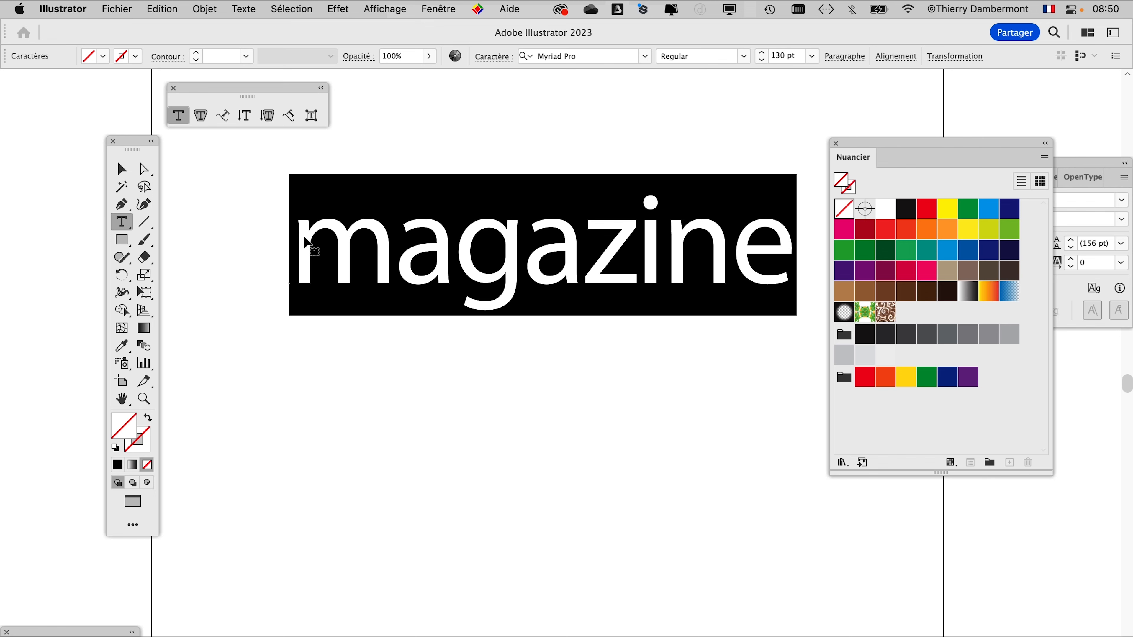
pyautogui.press('BackSpace')
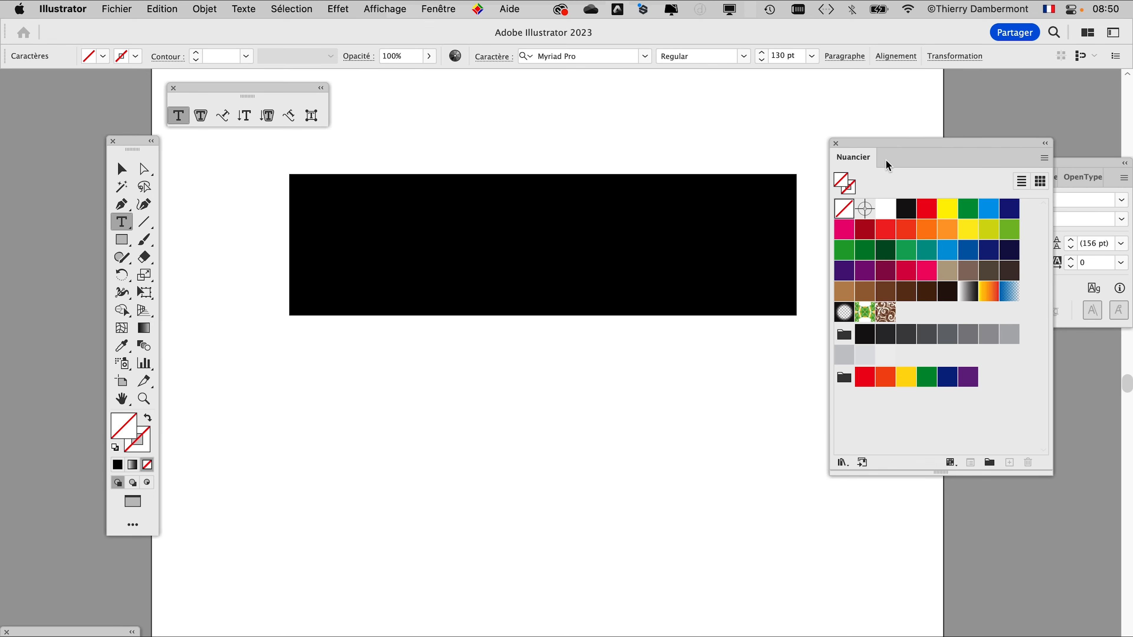
# Fill the selected "magazine" characters with the orange-red swatch and move the Swatches panel off the word
pyautogui.moveTo(885, 147); pyautogui.dragTo(298, 216)
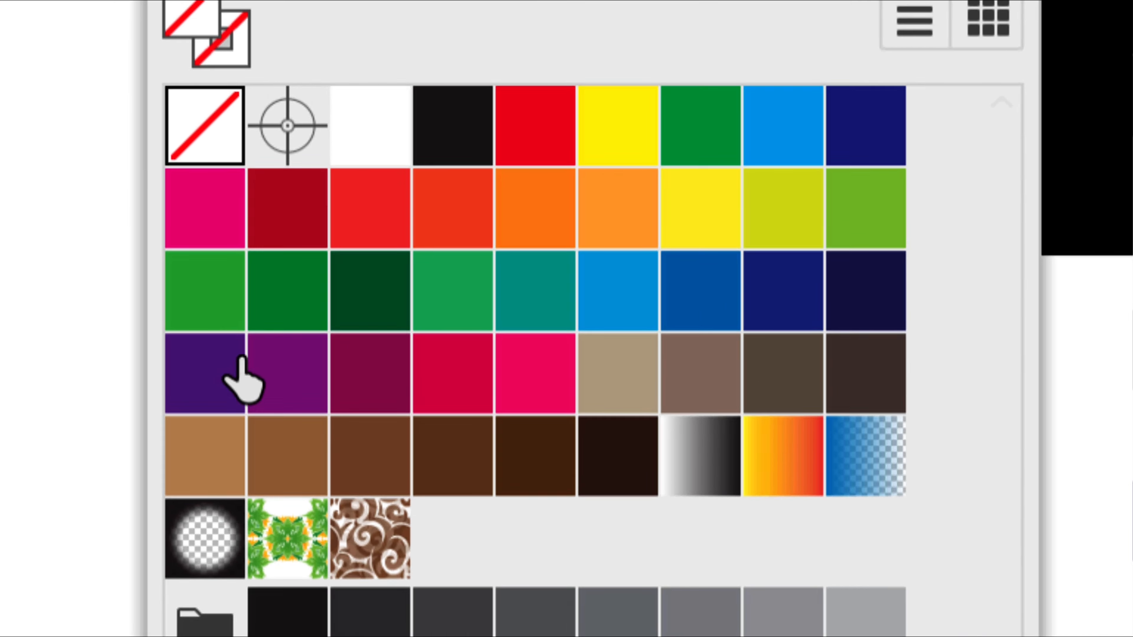
pyautogui.click(451, 212)
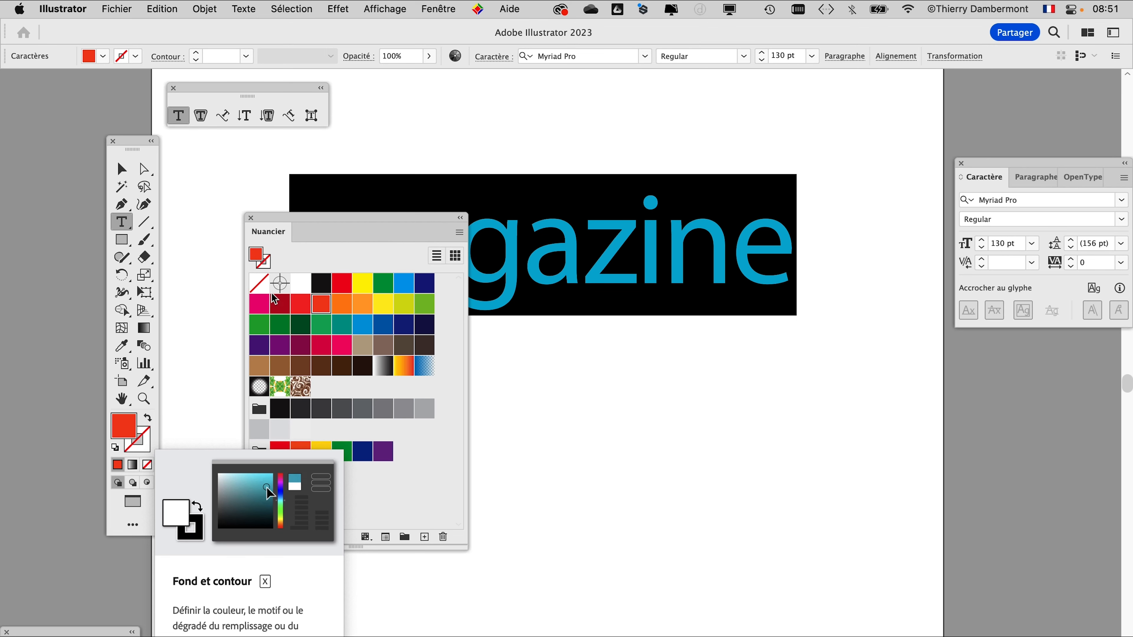
pyautogui.moveTo(296, 222); pyautogui.dragTo(875, 185)
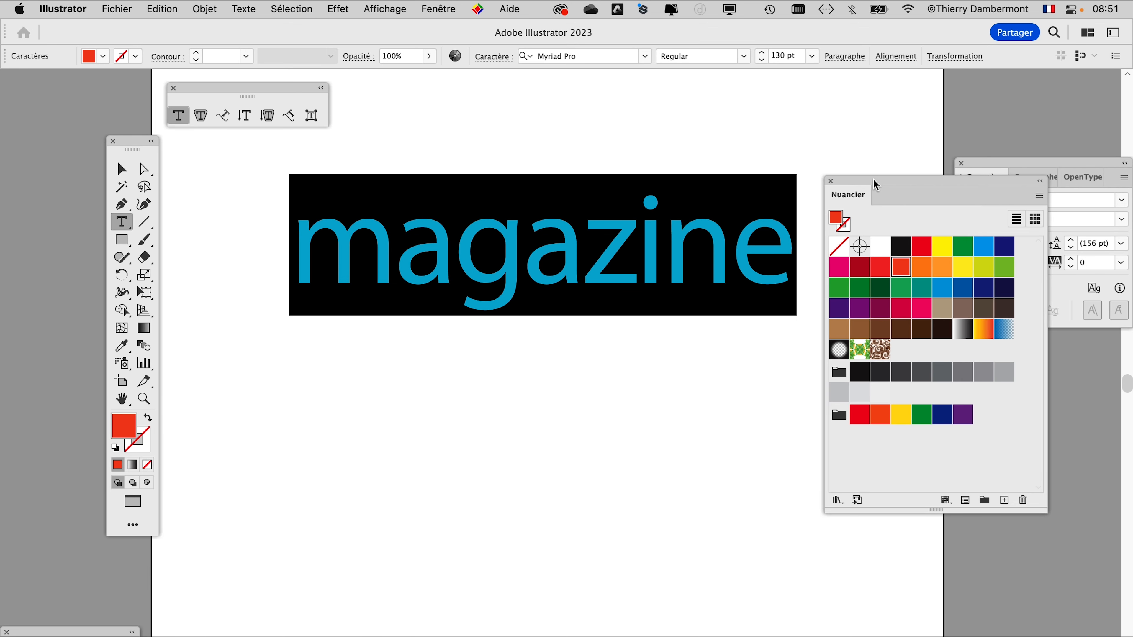
pyautogui.click(675, 247)
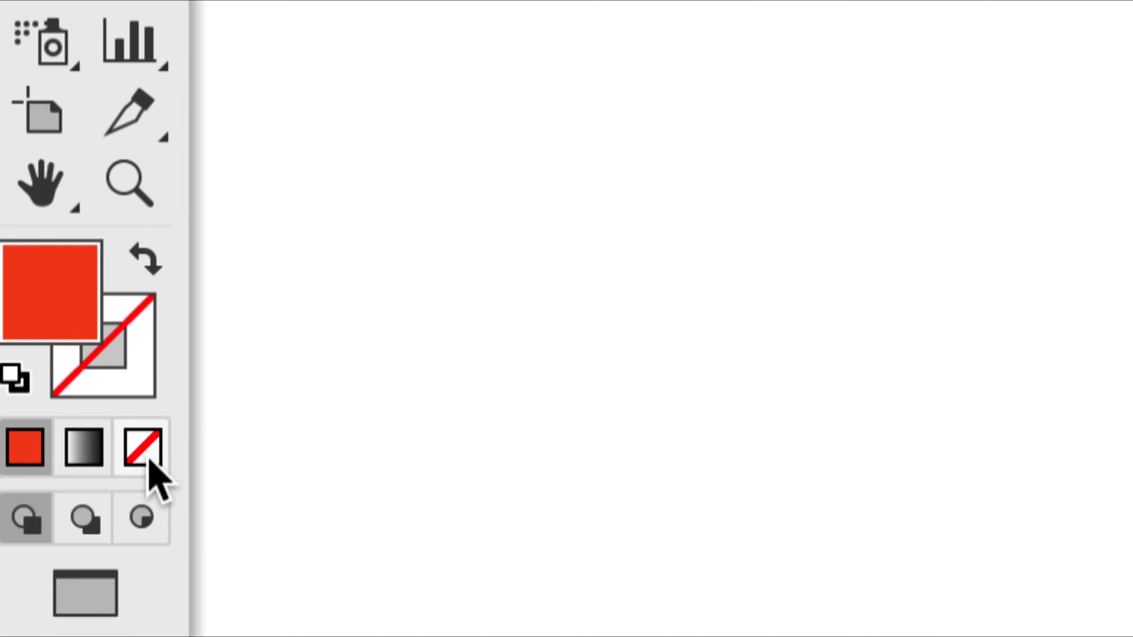
pyautogui.moveTo(265, 274); pyautogui.dragTo(1043, 274)
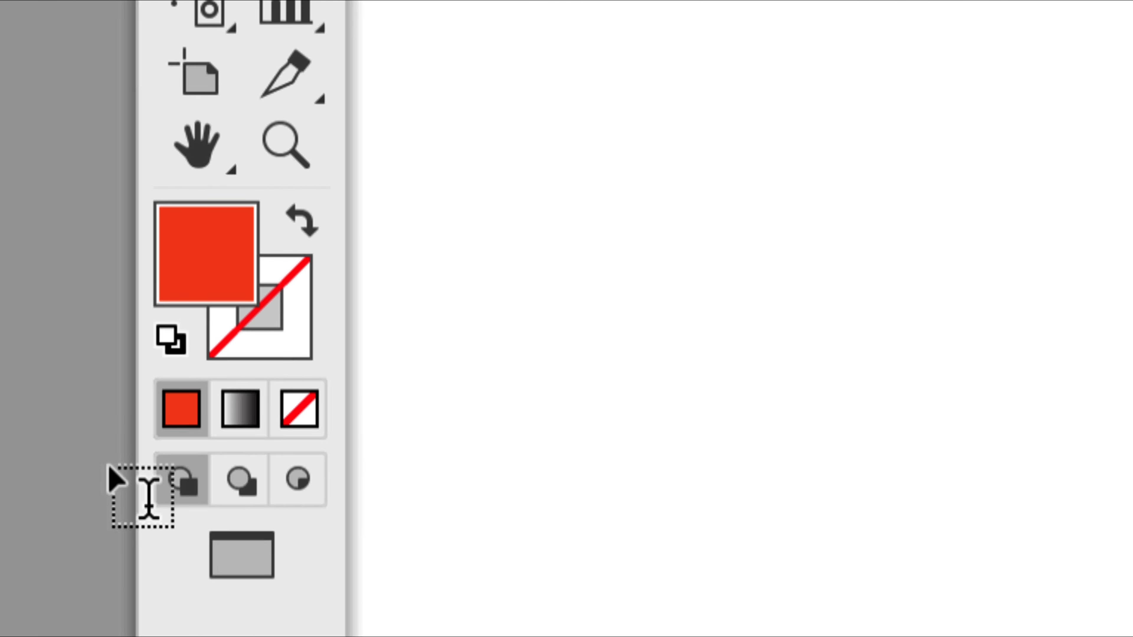
# Remove the fill from the "magazine" characters and select the whole word as a text object
pyautogui.click(159, 459)
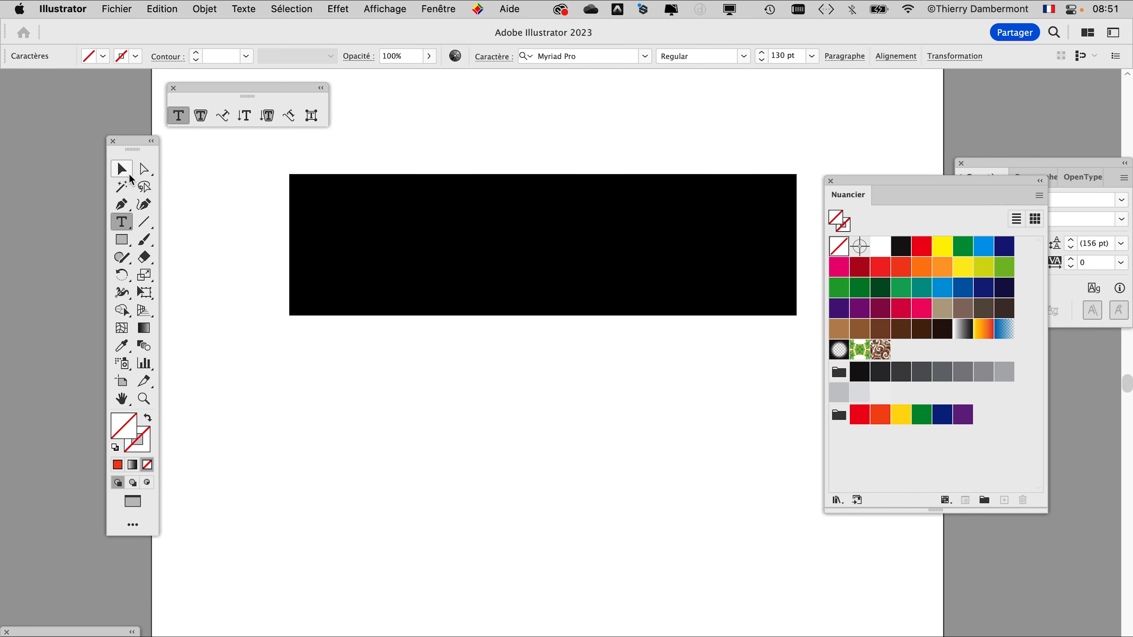
pyautogui.click(128, 170)
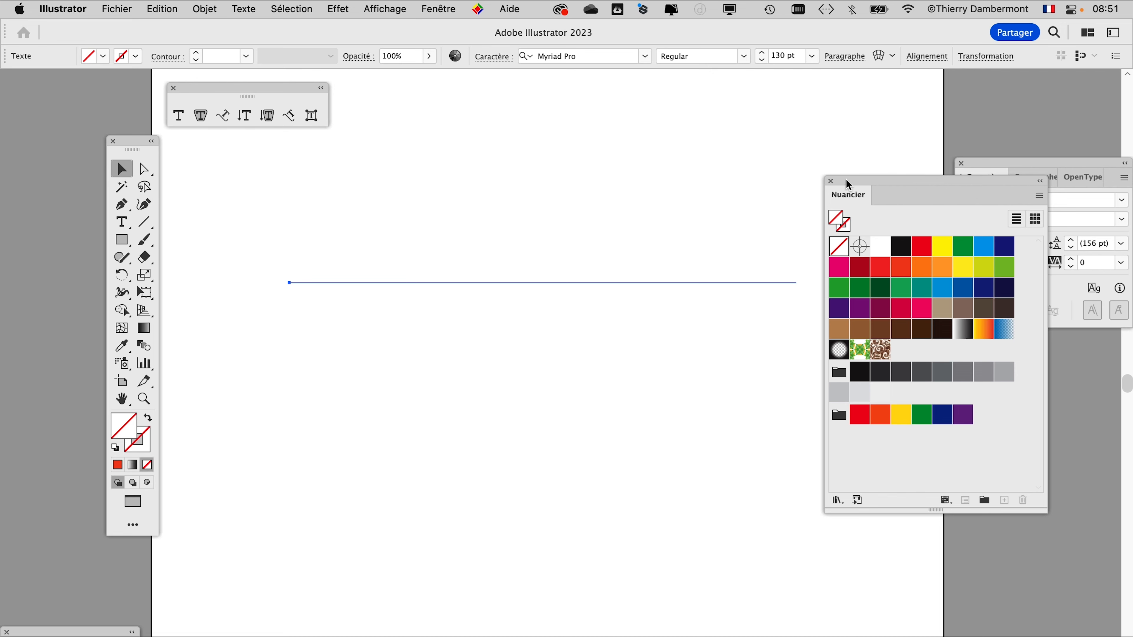
# Show the Appearance panel (Aspect) near the text and move the Swatches and Tools panels out of the way
pyautogui.moveTo(848, 184); pyautogui.dragTo(843, 268)
pyautogui.hscroll(3, 564, 271)
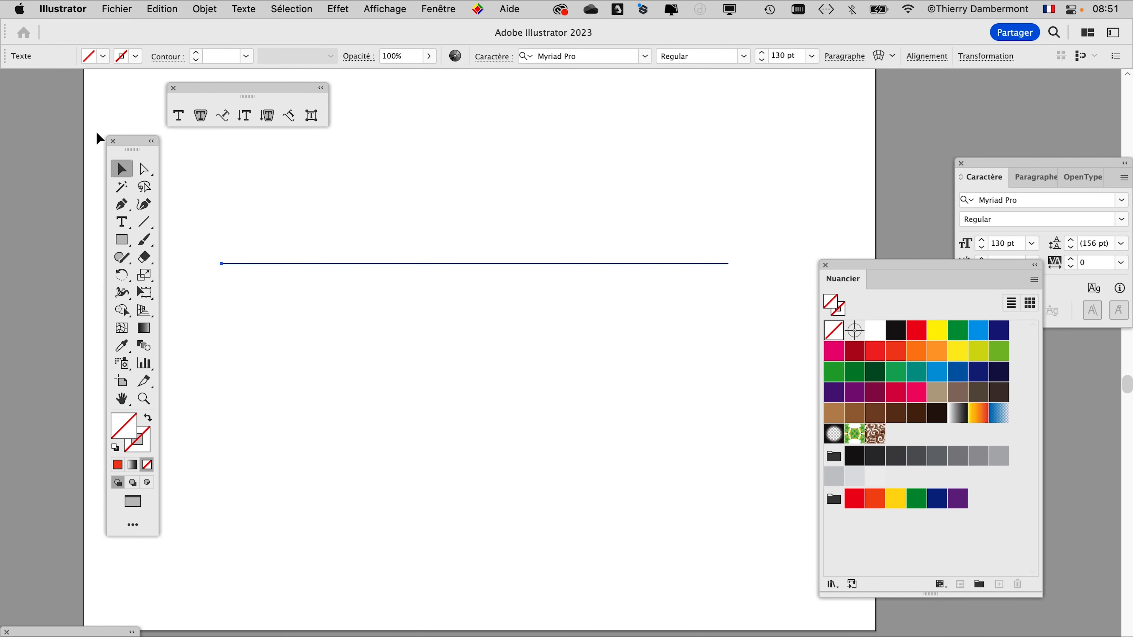
pyautogui.moveTo(135, 145); pyautogui.dragTo(74, 107)
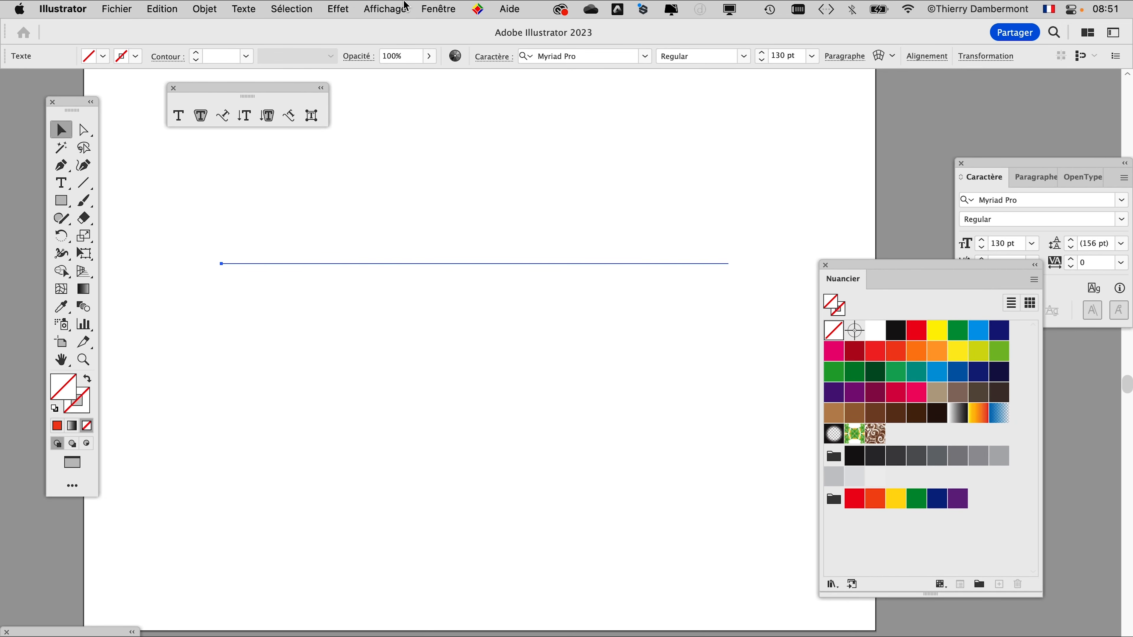
pyautogui.click(439, 9)
pyautogui.click(470, 275)
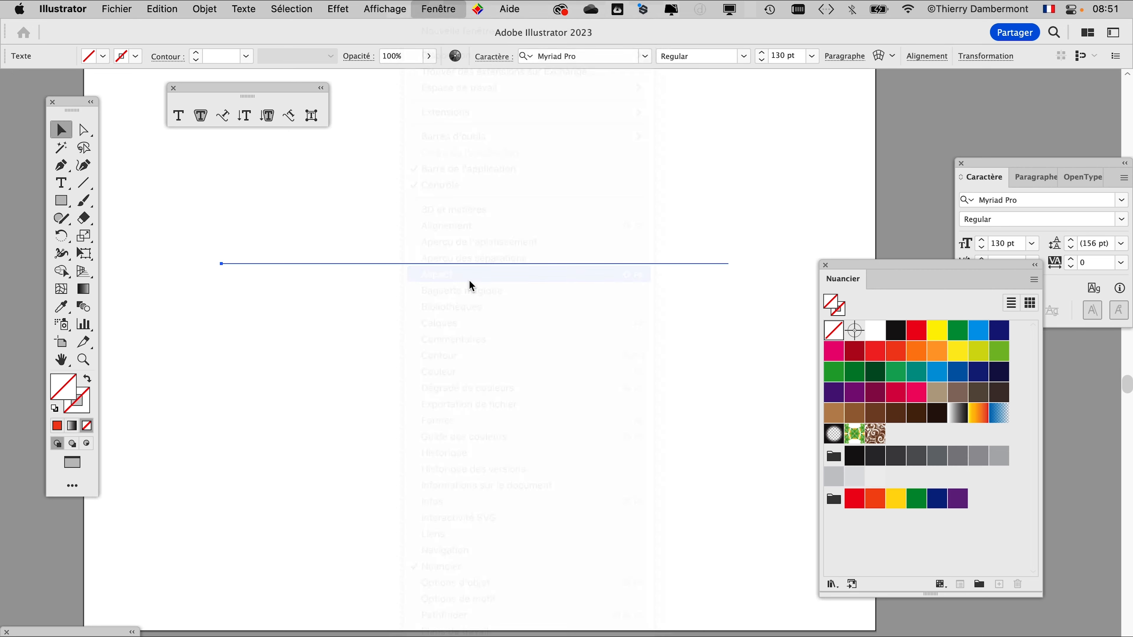
pyautogui.moveTo(730, 508); pyautogui.dragTo(563, 117)
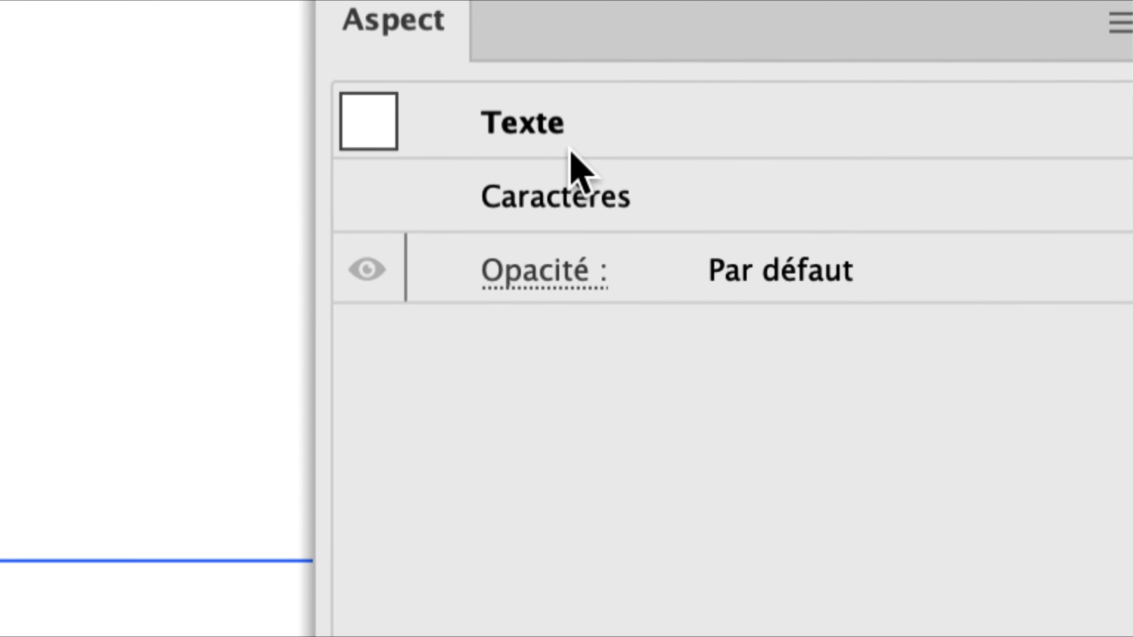
# Switch between the Texte and Caractères appearance levels to compare the attributes of the text object and its characters
pyautogui.click(714, 201)
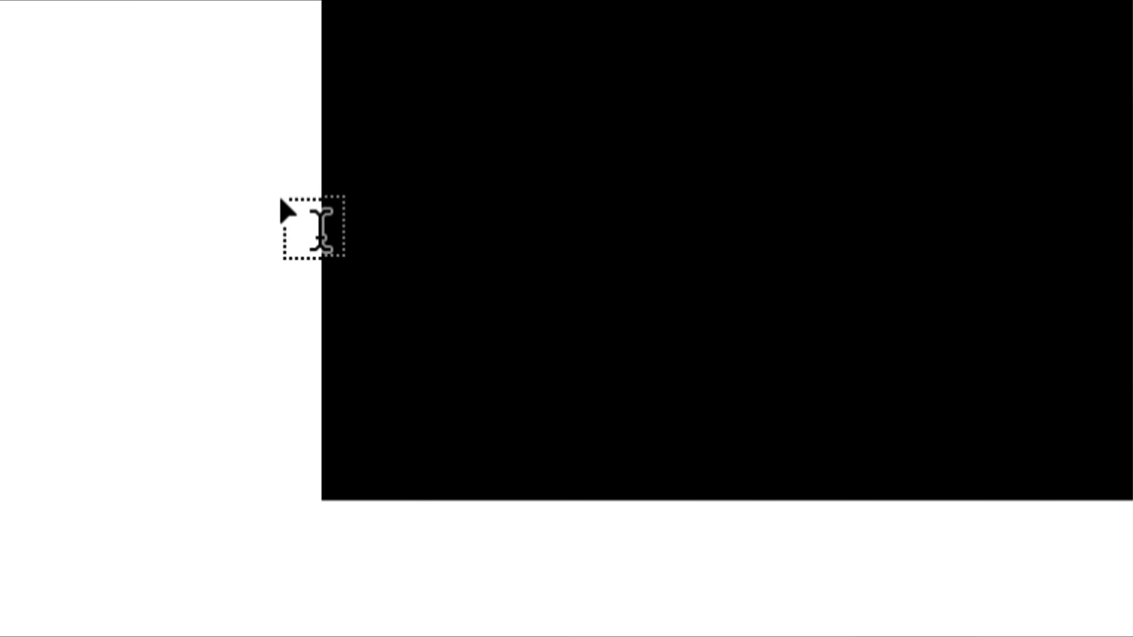
pyautogui.click(585, 146)
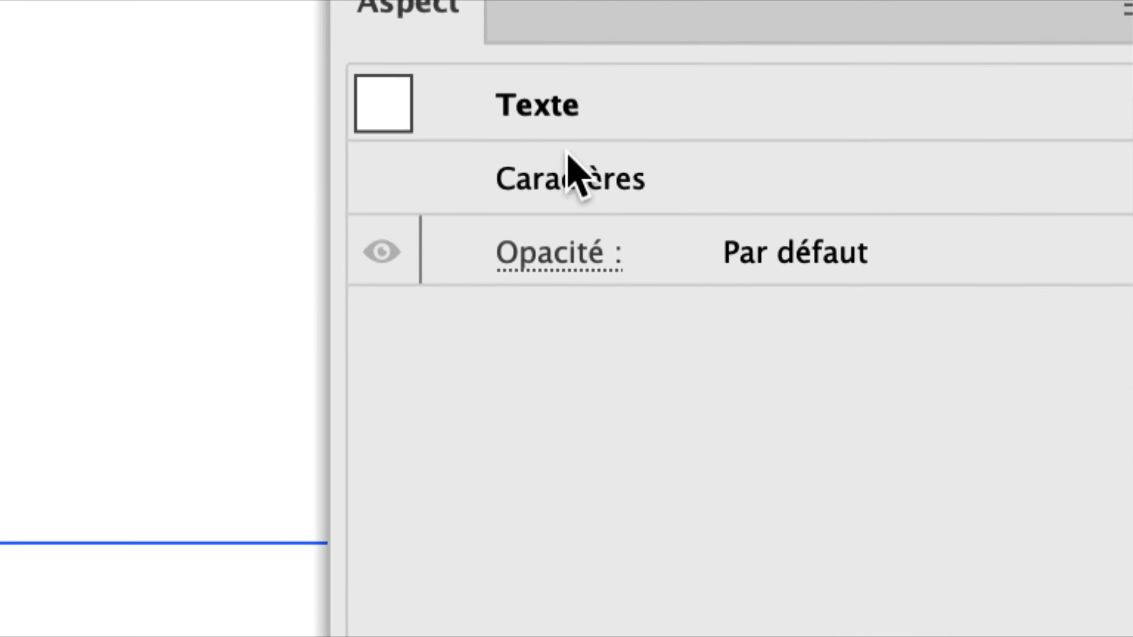
pyautogui.click(713, 176)
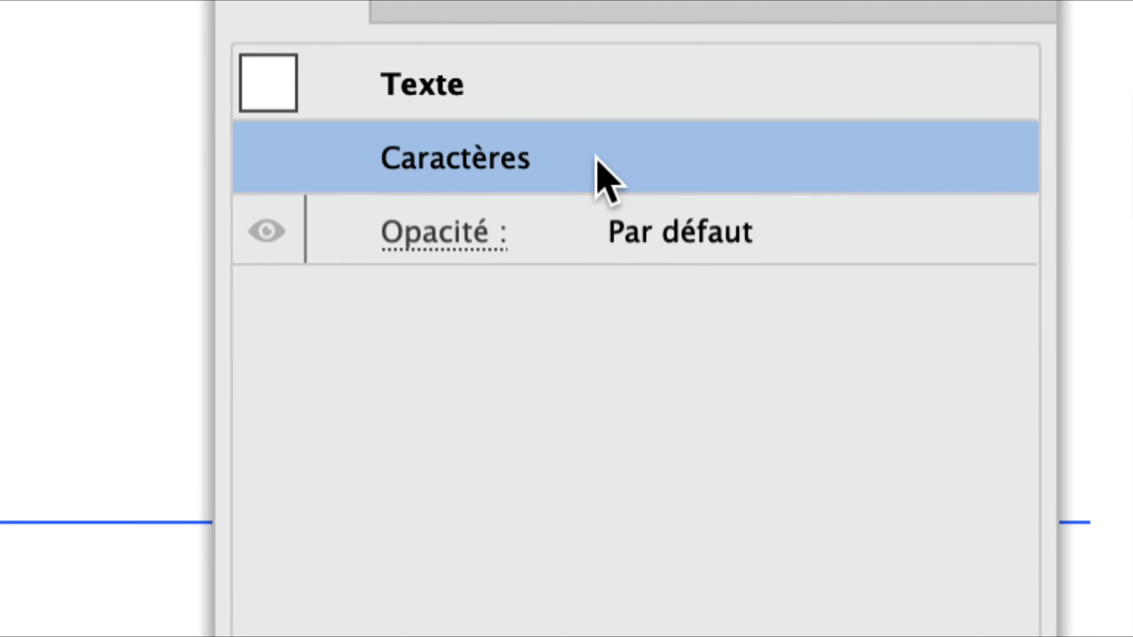
pyautogui.doubleClick(596, 157)
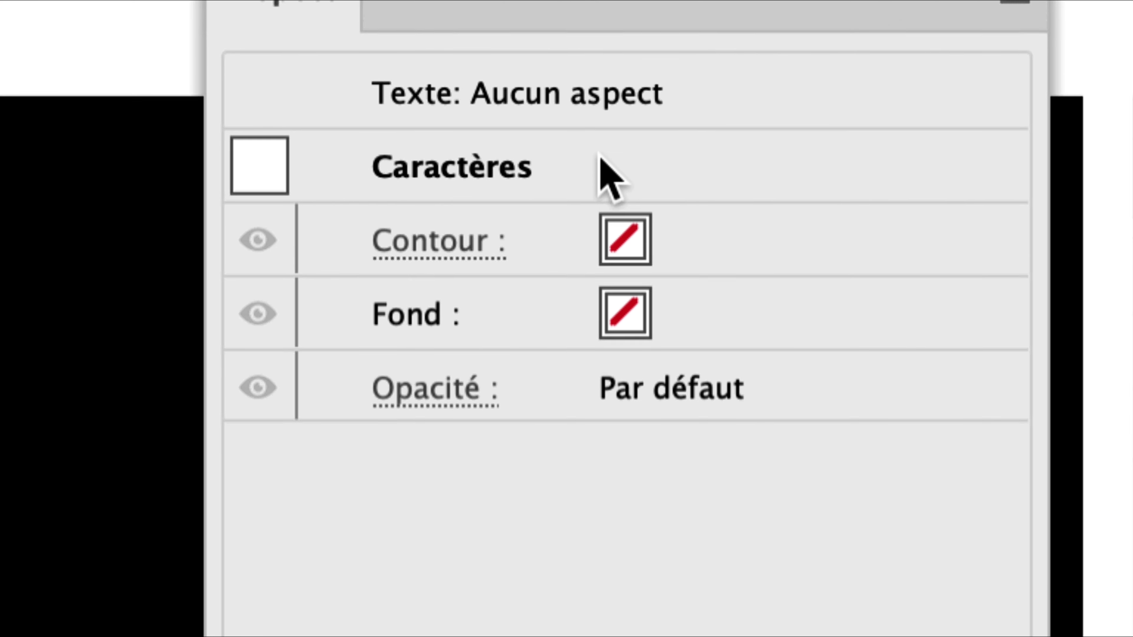
pyautogui.click(598, 92)
pyautogui.doubleClick(597, 93)
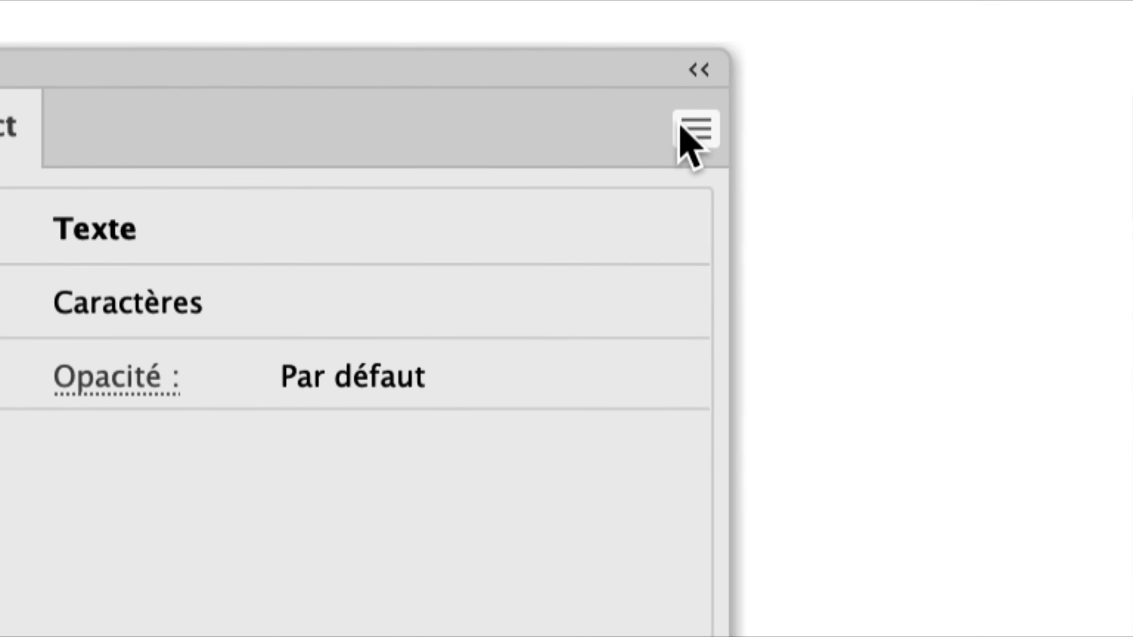
# Add a new fill to the "magazine" text object at the Texte level
pyautogui.click(681, 123)
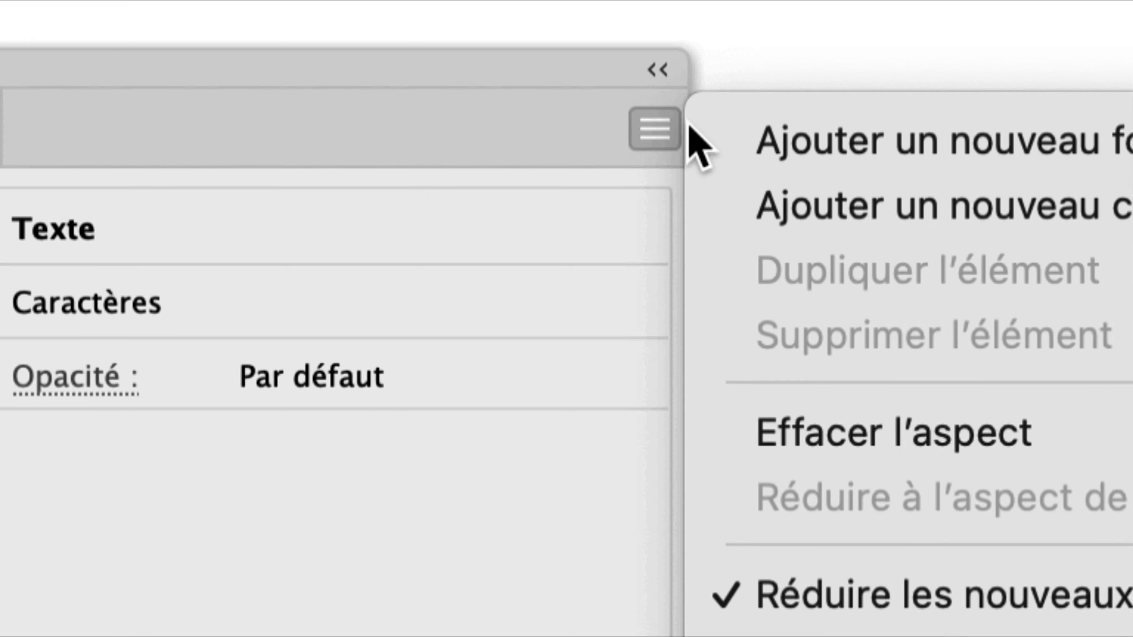
pyautogui.click(706, 129)
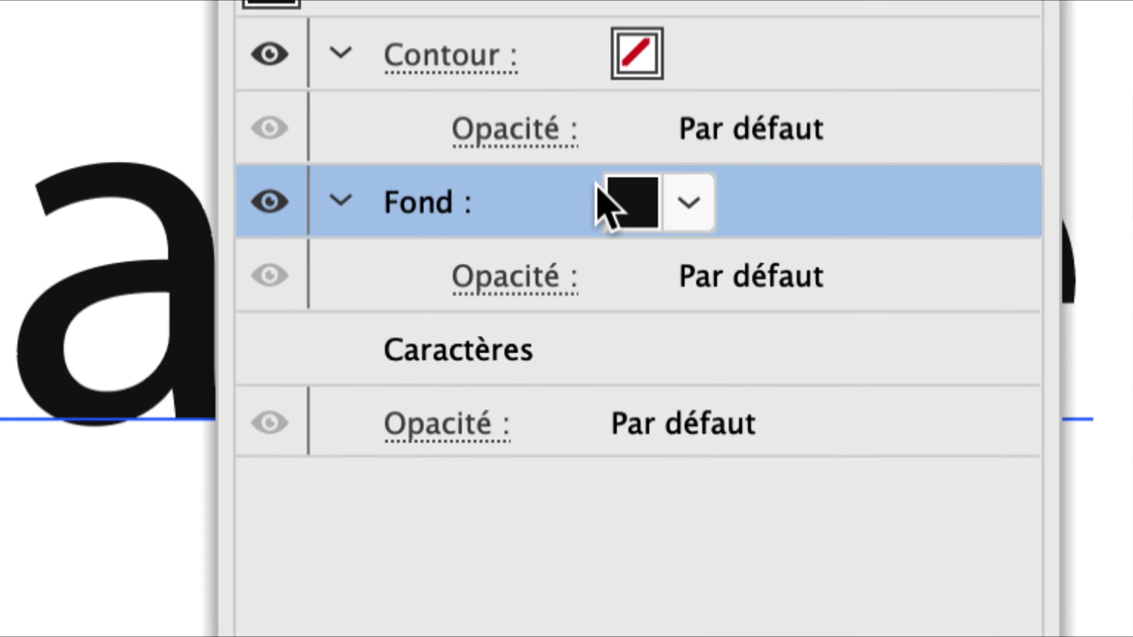
pyautogui.click(613, 197)
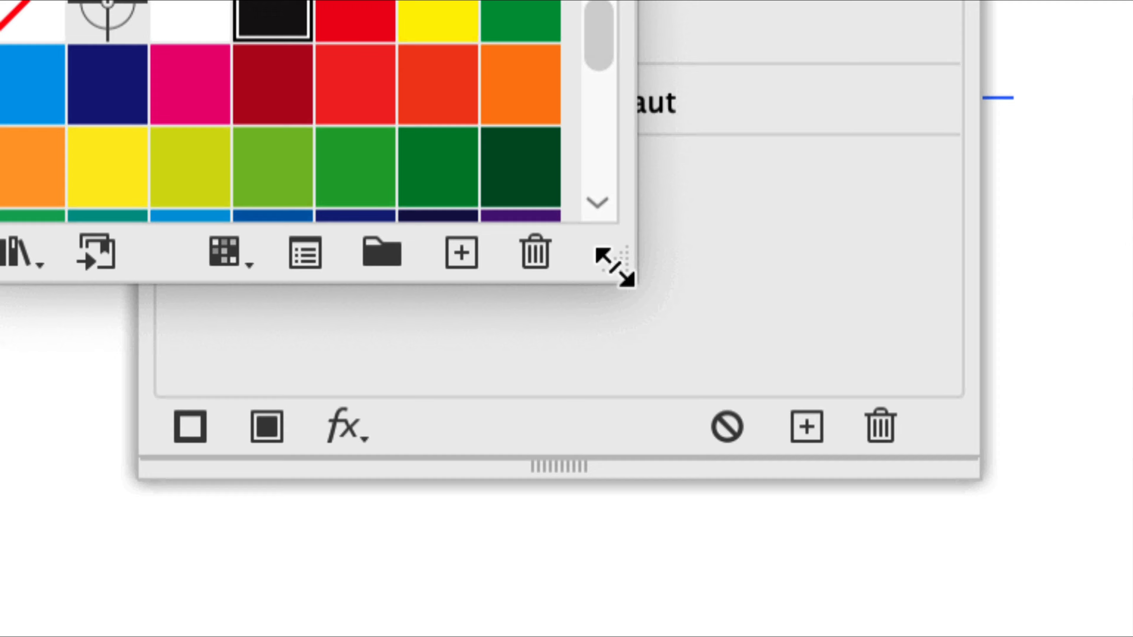
pyautogui.moveTo(615, 265); pyautogui.dragTo(1065, 636)
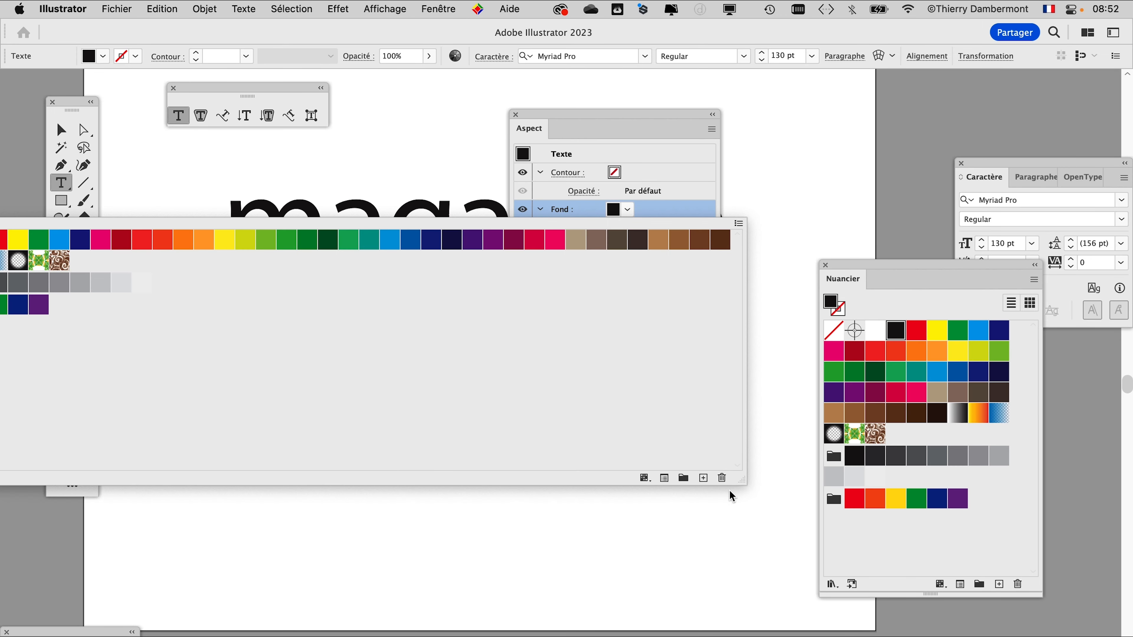
pyautogui.moveTo(739, 480); pyautogui.dragTo(284, 539)
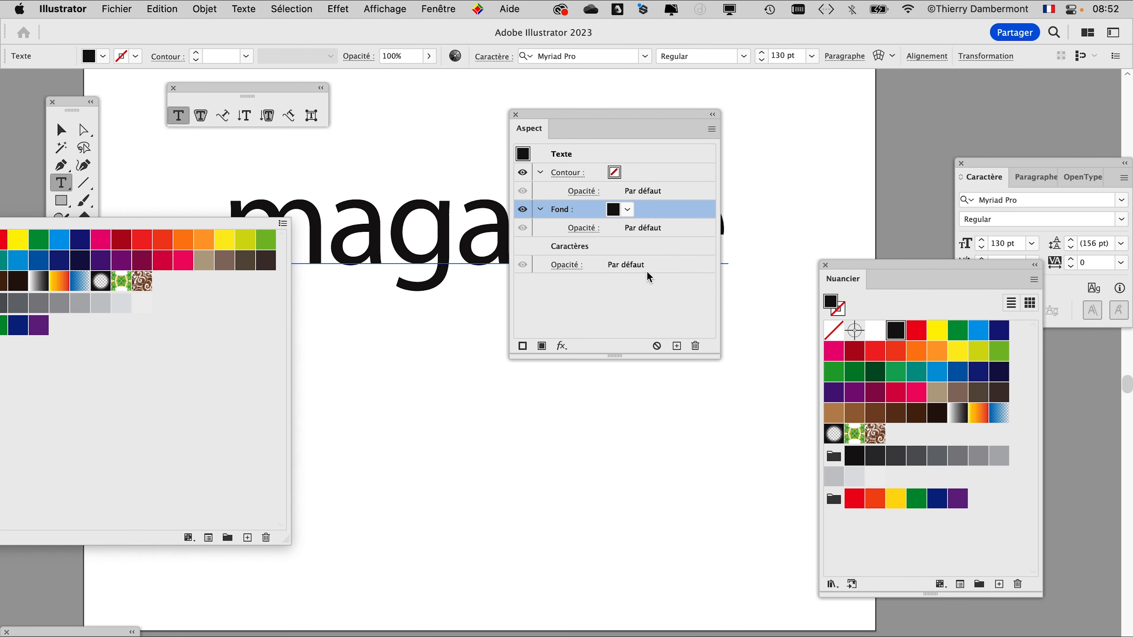
pyautogui.click(673, 216)
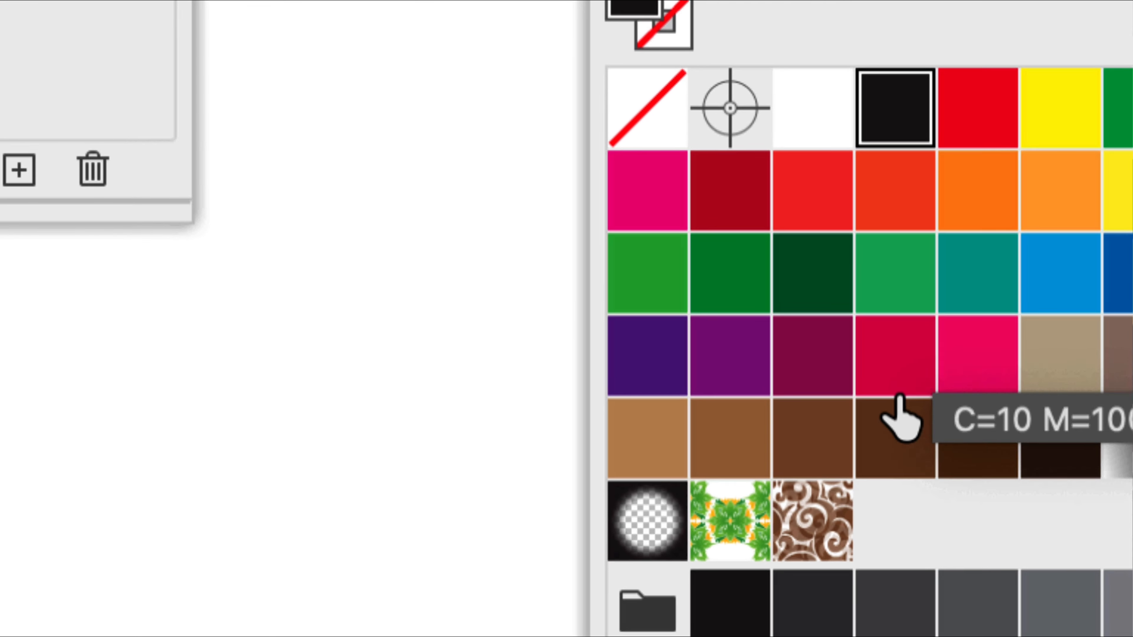
# Colour the text object's new fill with the dark brown swatch and uncover the word for a closer view
pyautogui.click(896, 406)
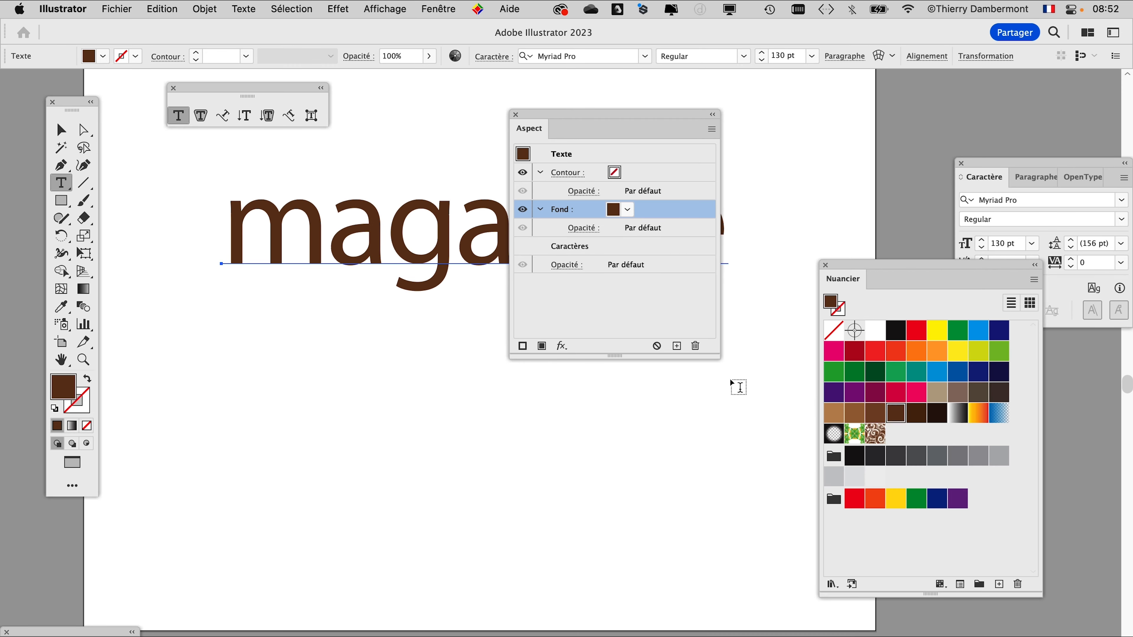
pyautogui.moveTo(544, 125); pyautogui.dragTo(778, 65)
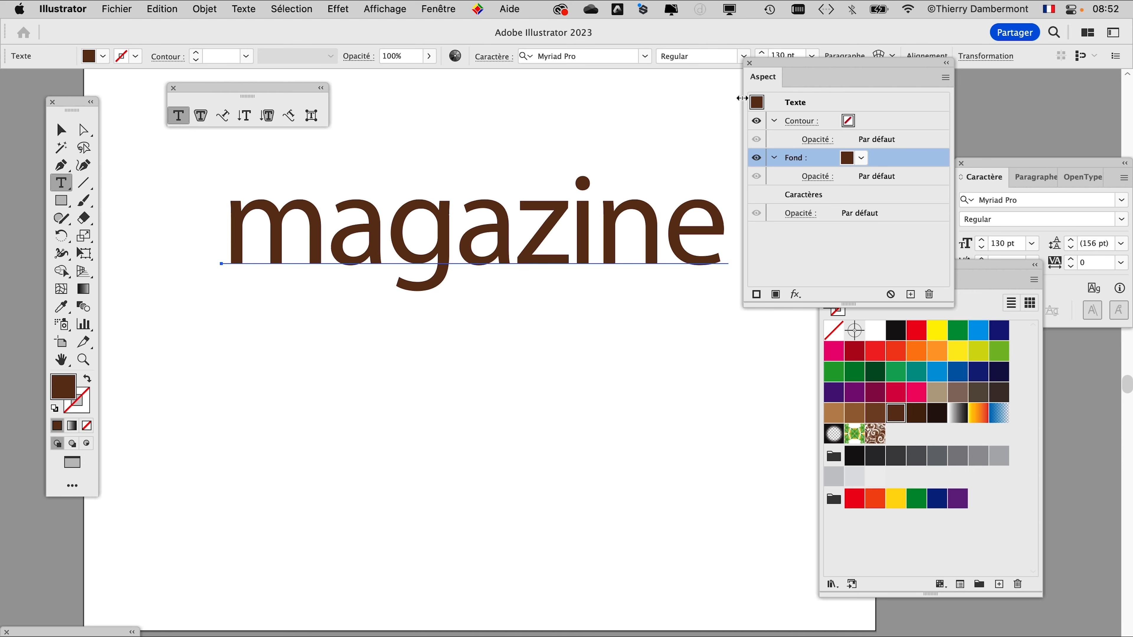
pyautogui.scroll(3, 422, 233)
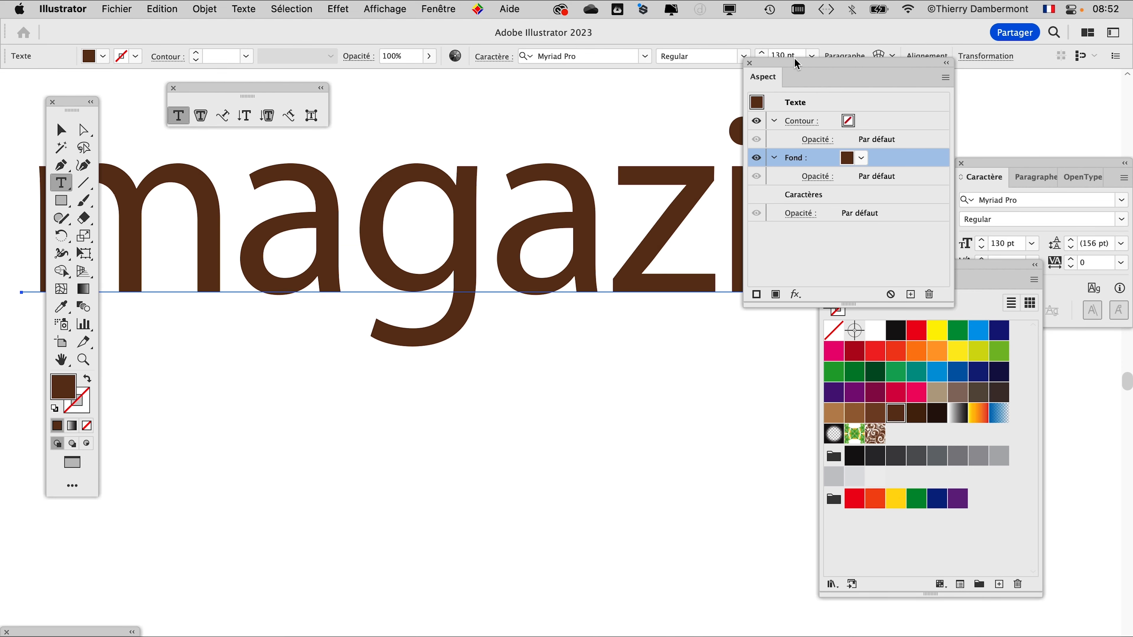
# Duplicate the dark brown fill of the text object in the Appearance panel
pyautogui.moveTo(797, 64); pyautogui.dragTo(587, 100)
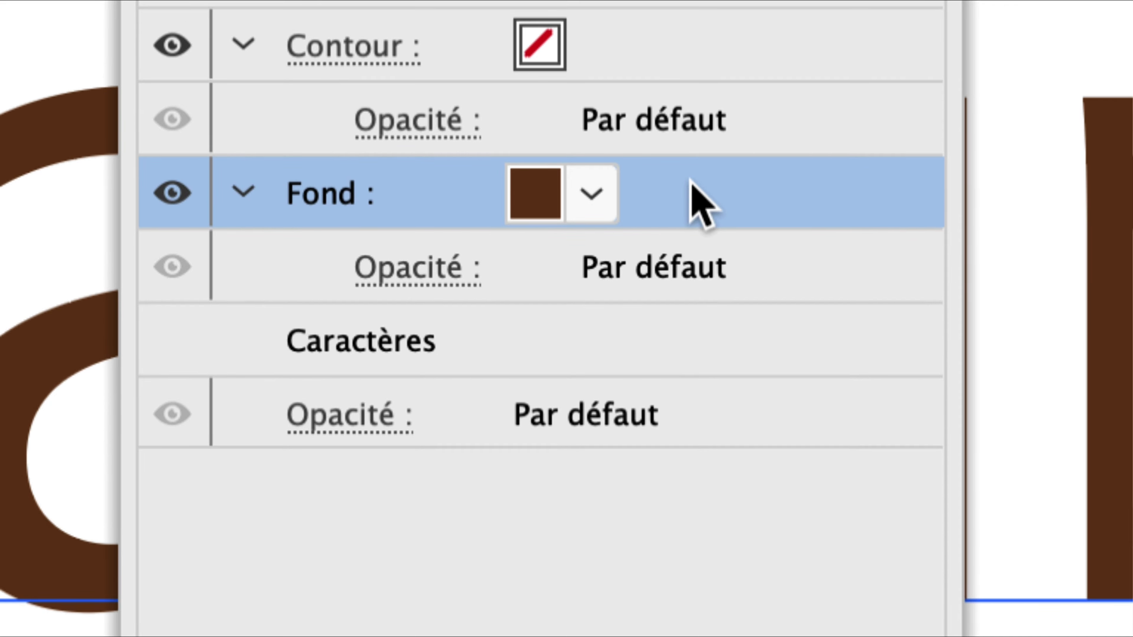
pyautogui.moveTo(690, 181); pyautogui.dragTo(758, 517)
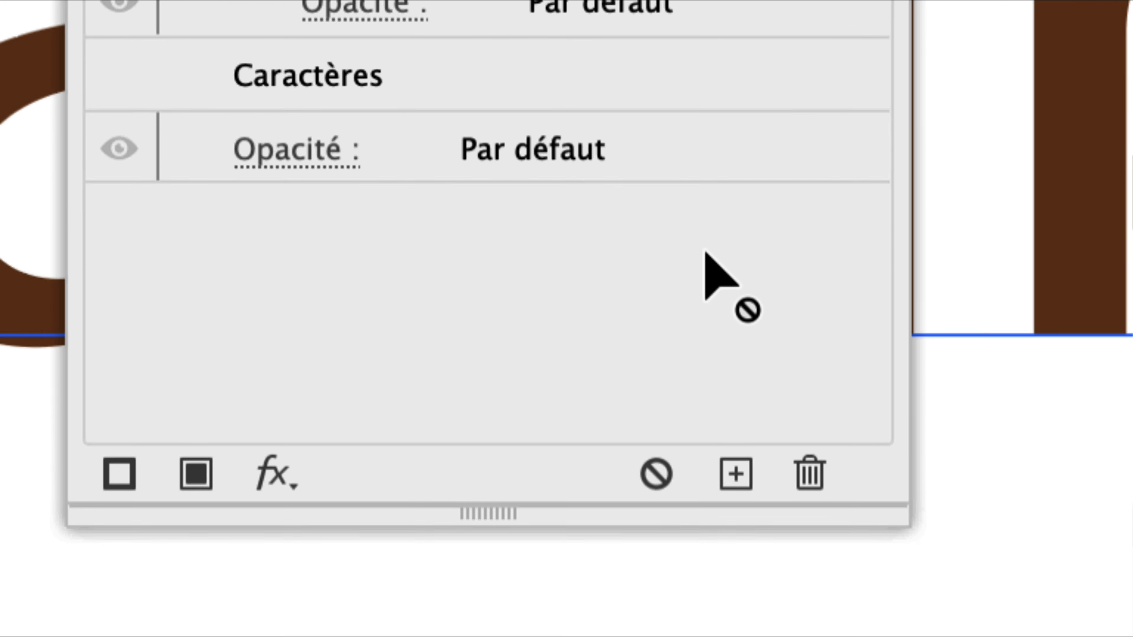
pyautogui.moveTo(705, 252); pyautogui.dragTo(735, 476)
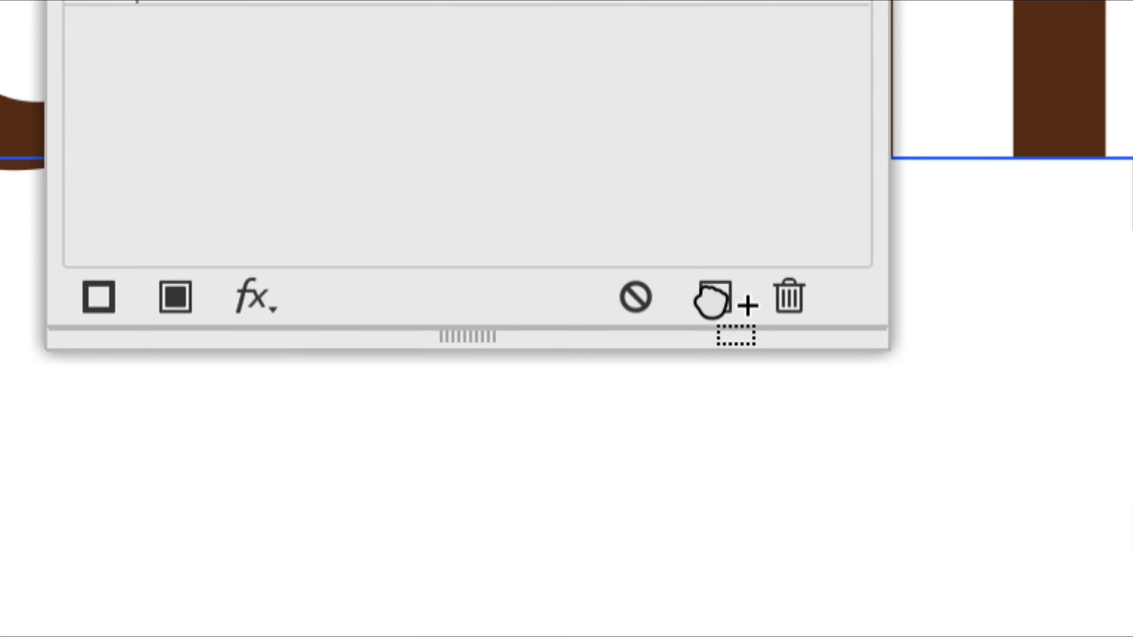
pyautogui.moveTo(712, 303); pyautogui.dragTo(712, 299)
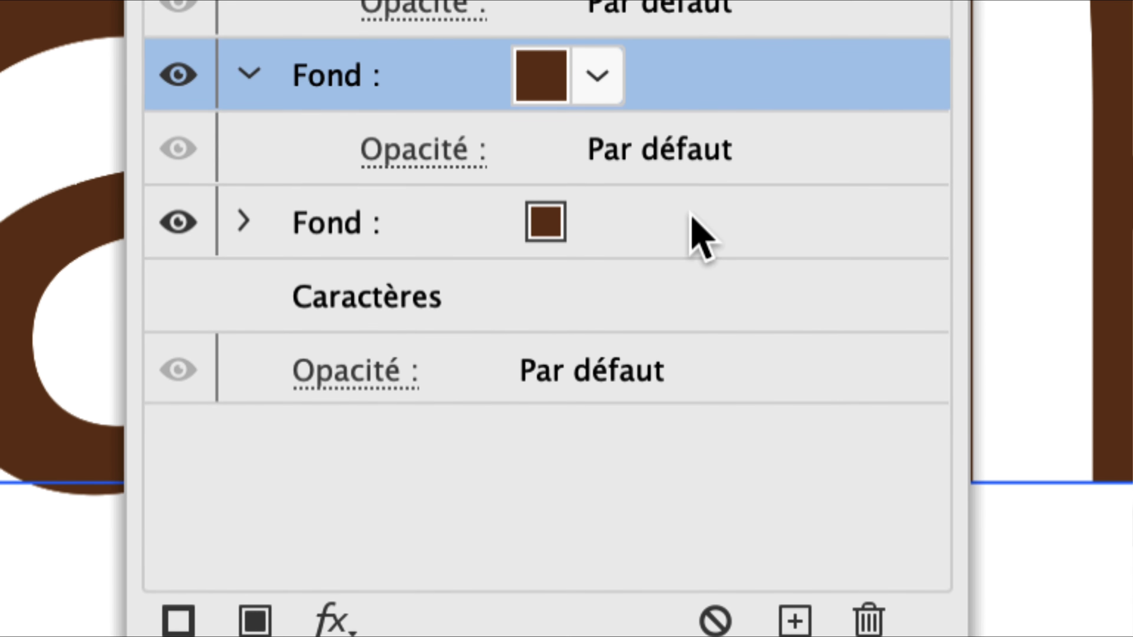
# Apply a Transformation effect to the lower brown fill, moving it 2,4694 mm horizontally and 1,4111 mm vertically
pyautogui.click(702, 239)
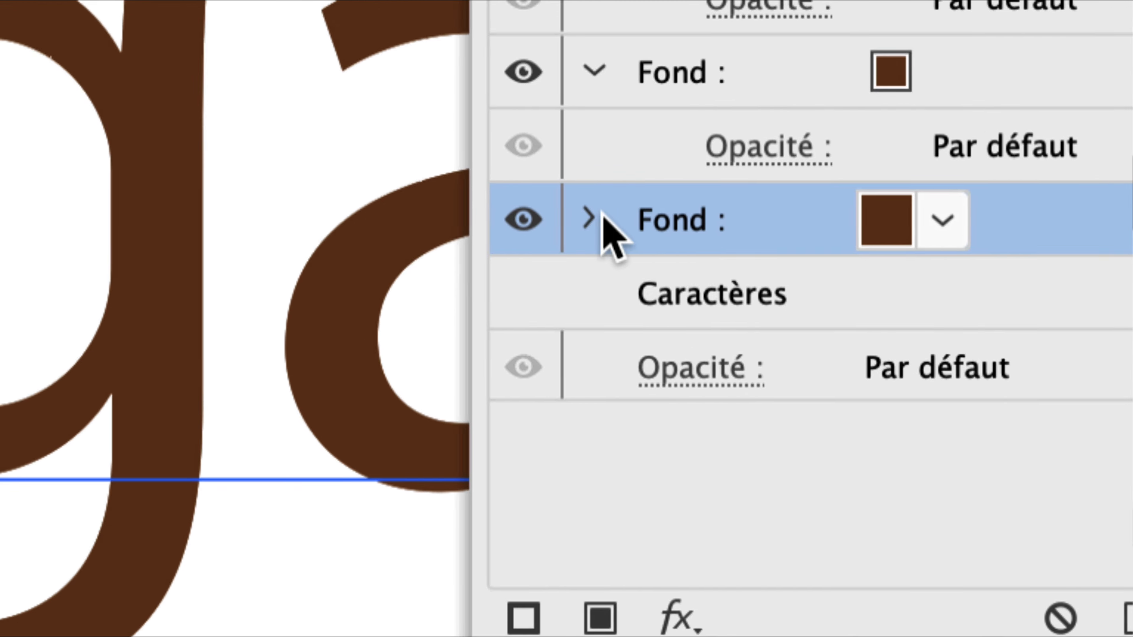
pyautogui.click(452, 177)
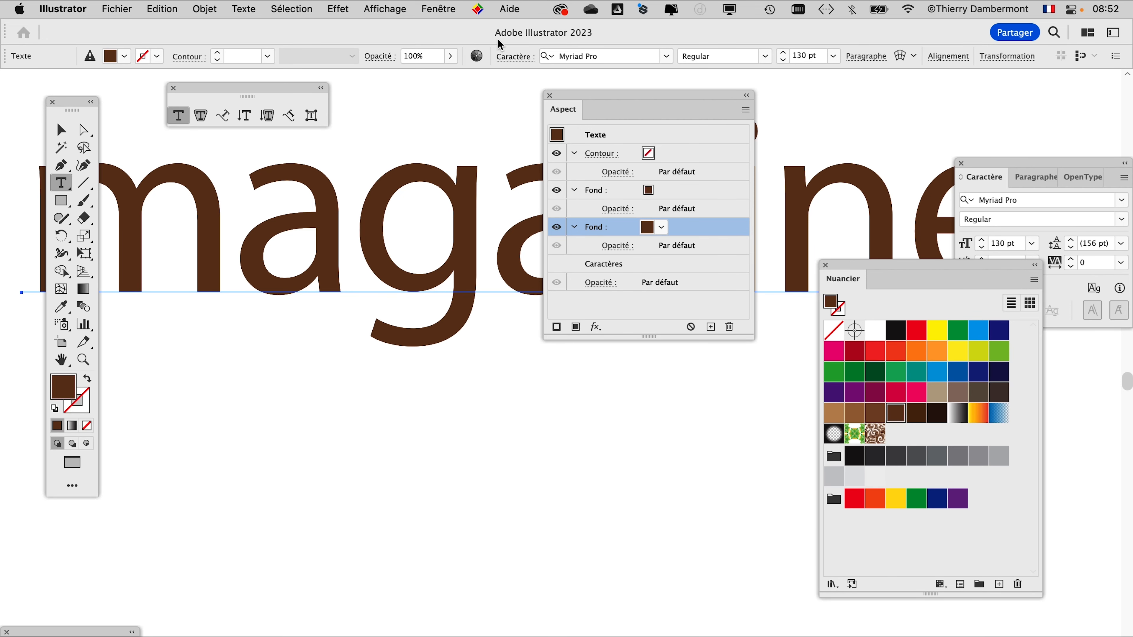
pyautogui.click(338, 9)
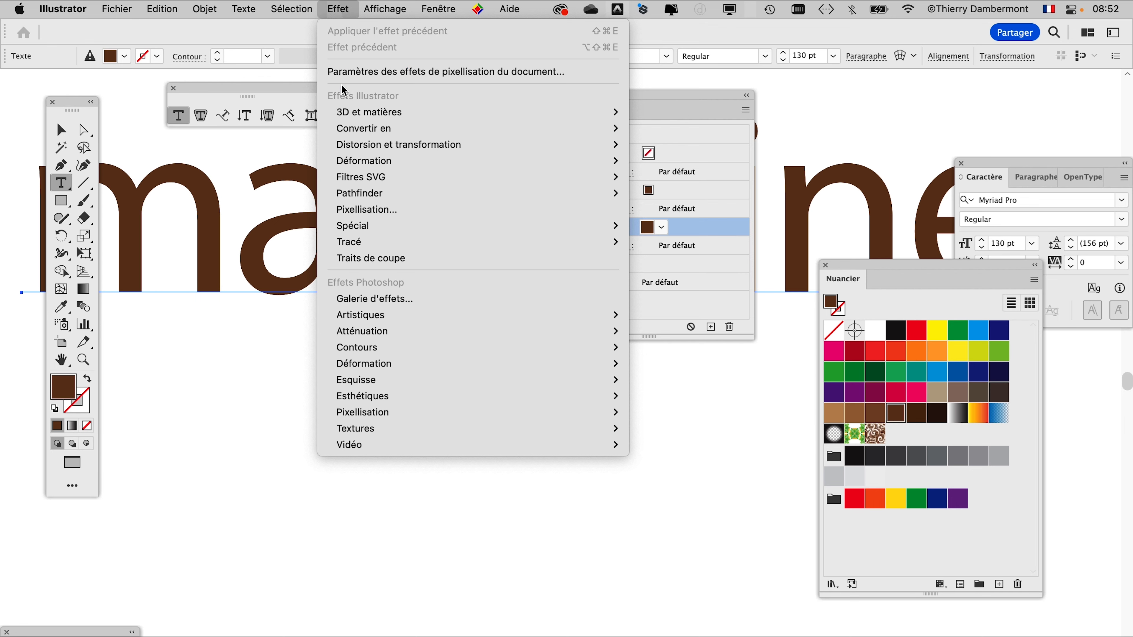
pyautogui.moveTo(380, 147)
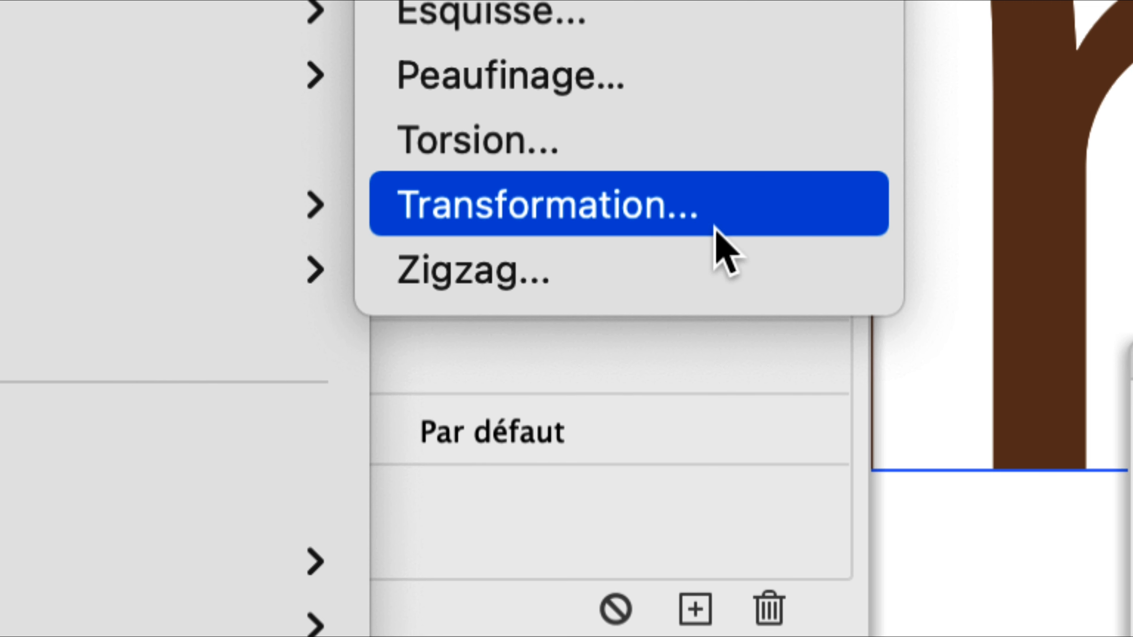
pyautogui.click(713, 228)
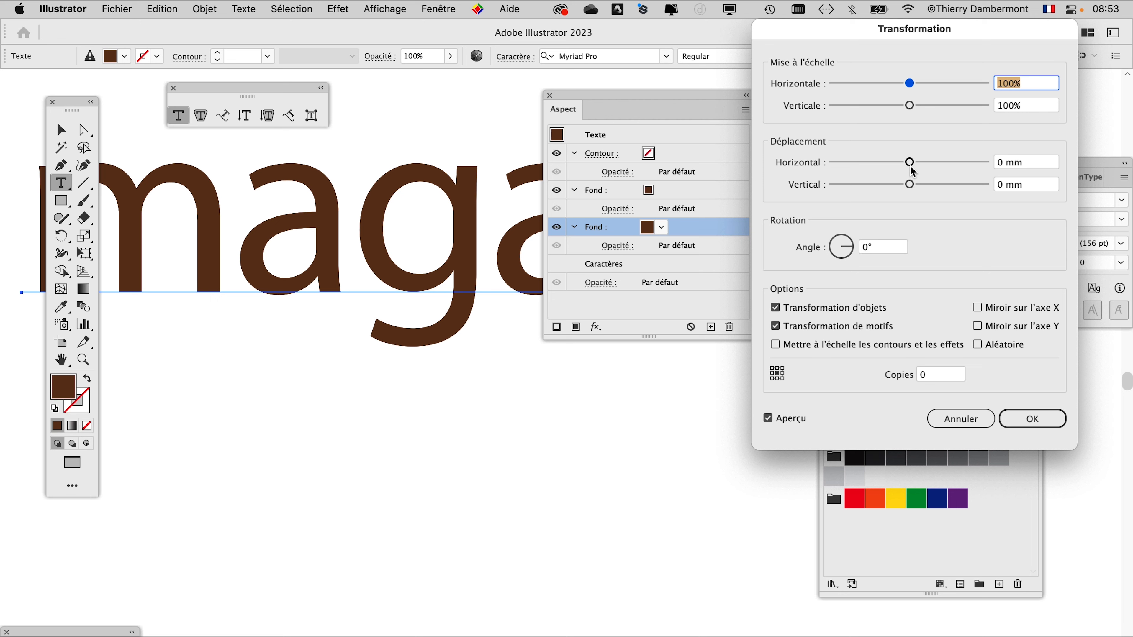
pyautogui.moveTo(910, 162)
pyautogui.mouseDown()
pyautogui.moveTo(922, 188)
pyautogui.moveTo(917, 162)
pyautogui.moveTo(913, 189)
pyautogui.moveTo(915, 164)
pyautogui.mouseUp()
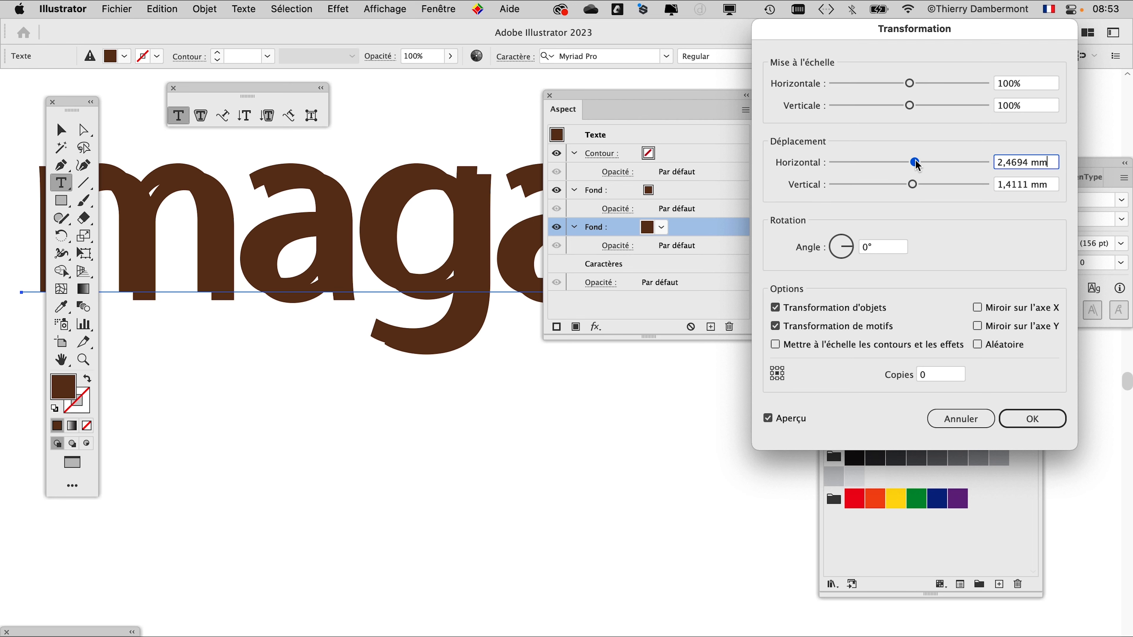
pyautogui.click(1032, 418)
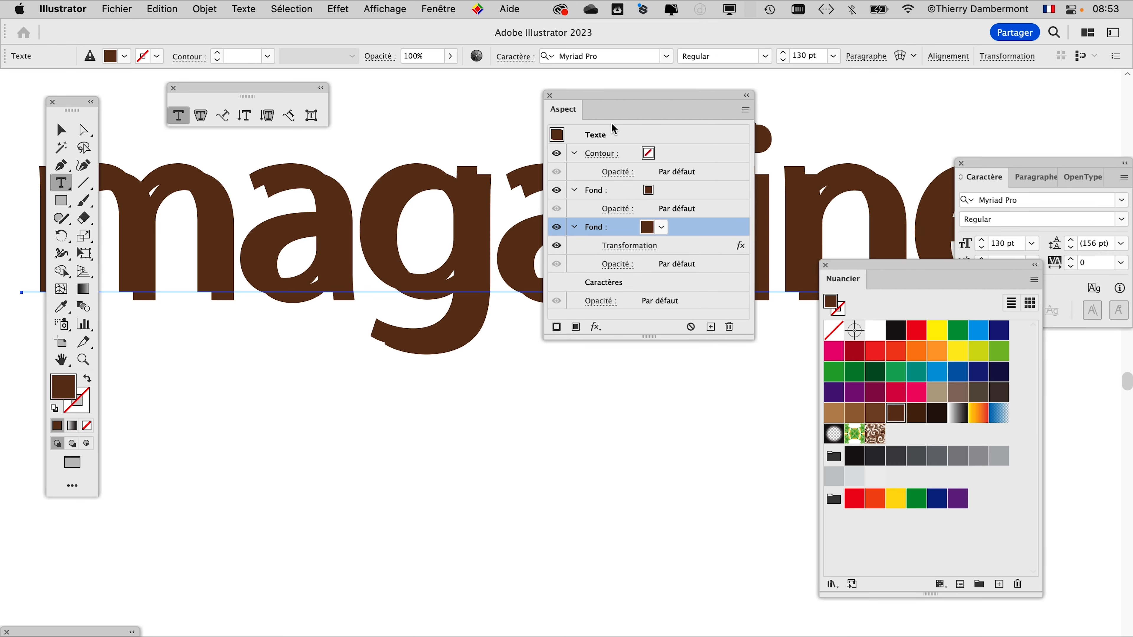
# Reposition the Appearance and Character panels and set the font style of "magazine" to Bold Italic
pyautogui.moveTo(617, 94); pyautogui.dragTo(325, 436)
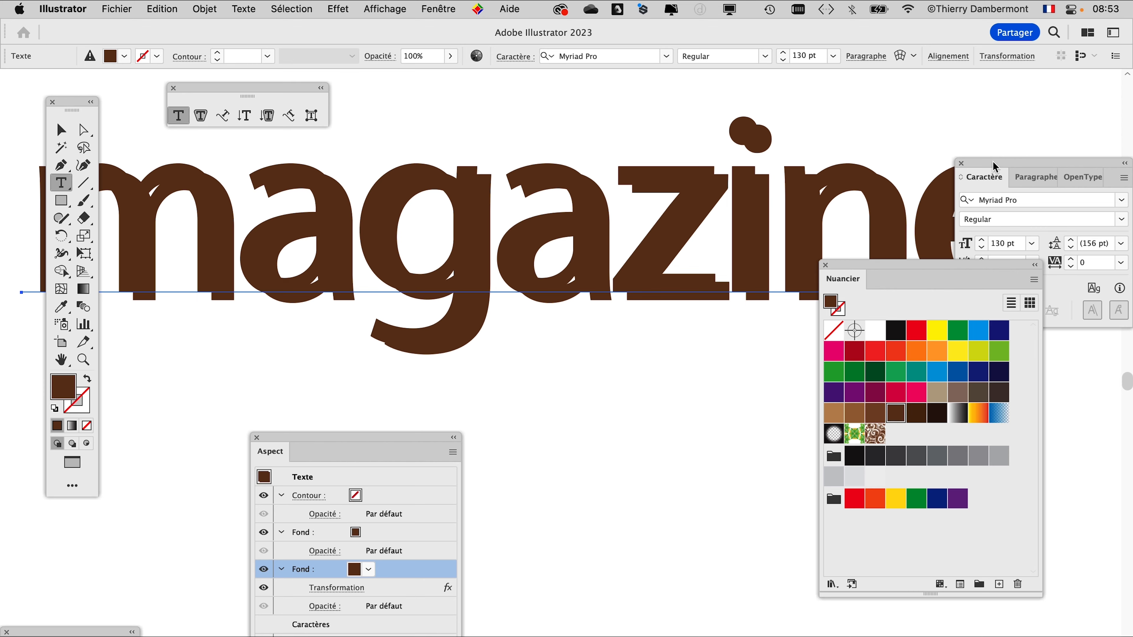
pyautogui.moveTo(993, 168); pyautogui.dragTo(649, 133)
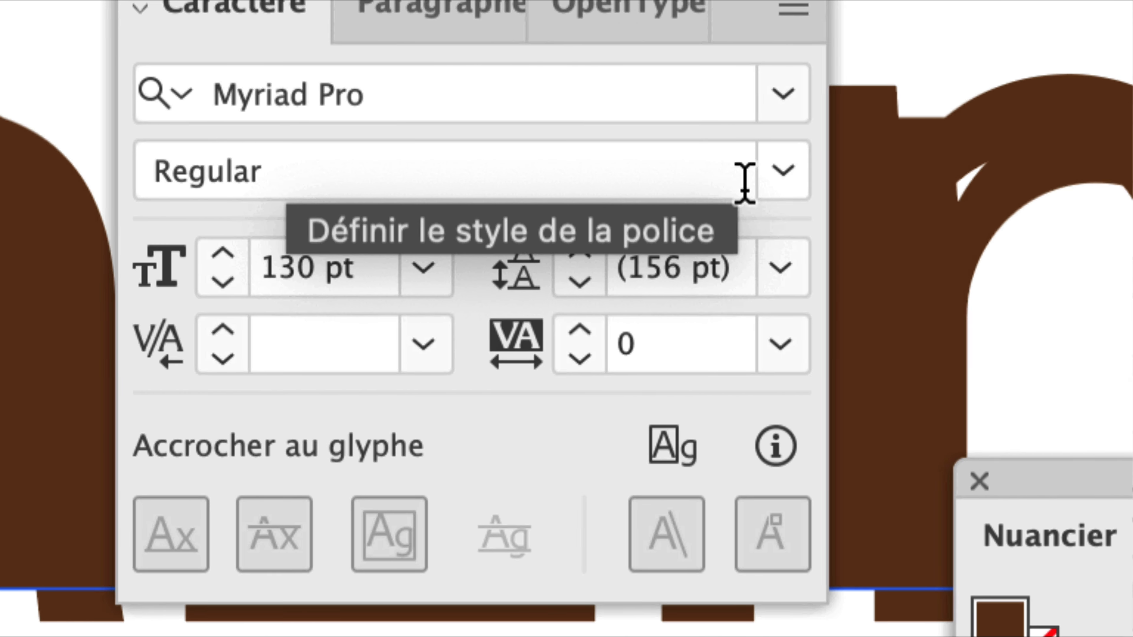
pyautogui.click(778, 187)
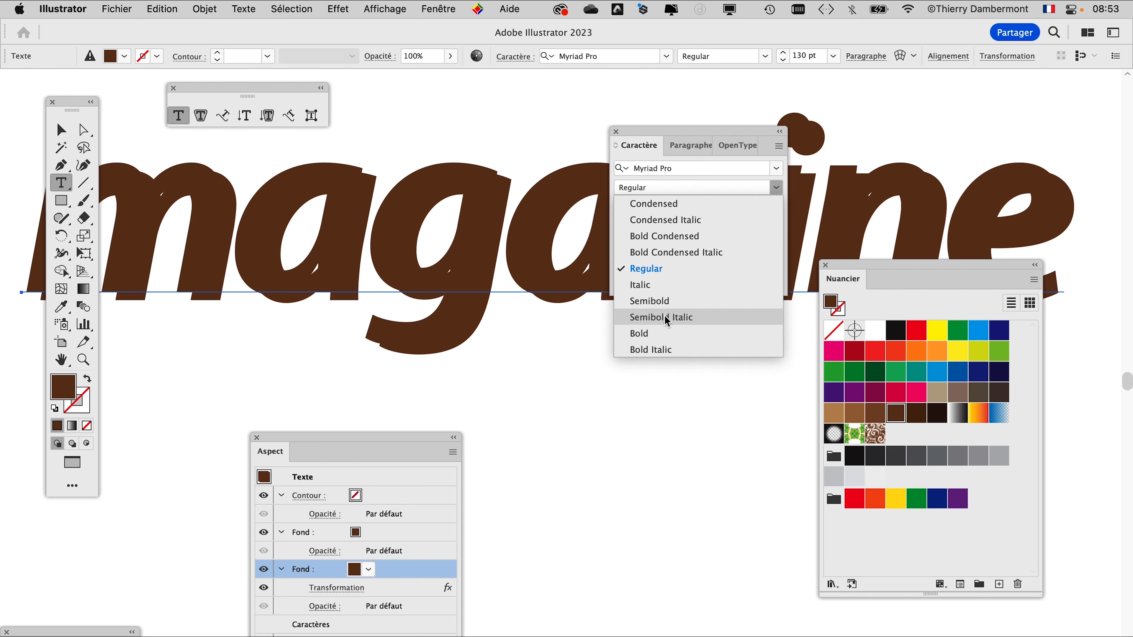
pyautogui.click(666, 353)
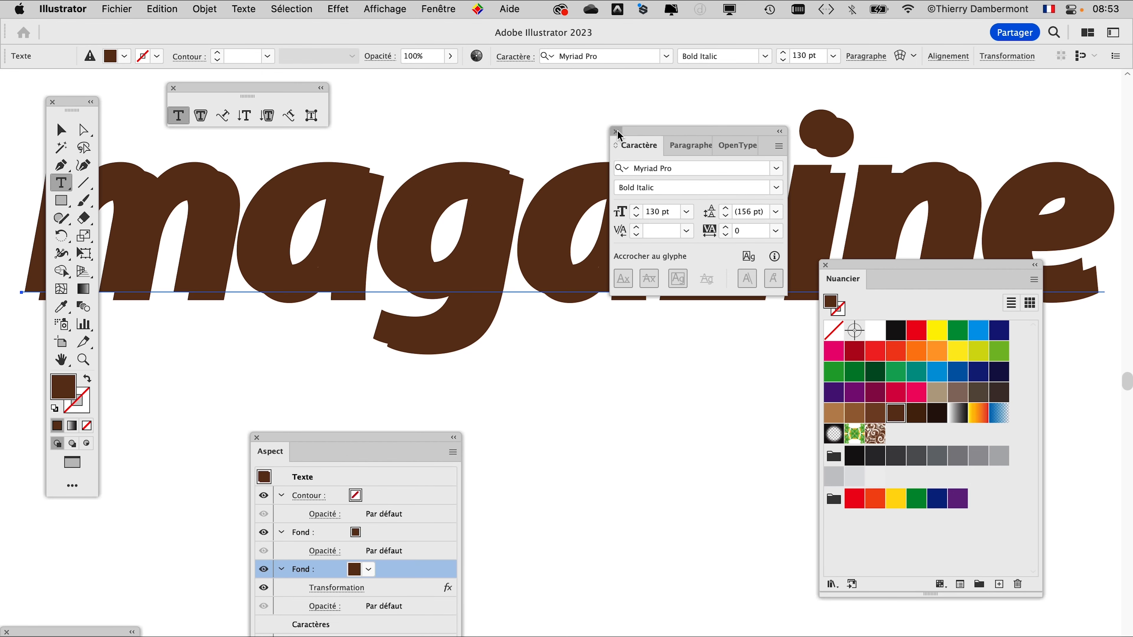
# Close the Character panel and move the Swatches and Appearance panels to new places around the word
pyautogui.click(616, 132)
pyautogui.moveTo(854, 268); pyautogui.dragTo(929, 370)
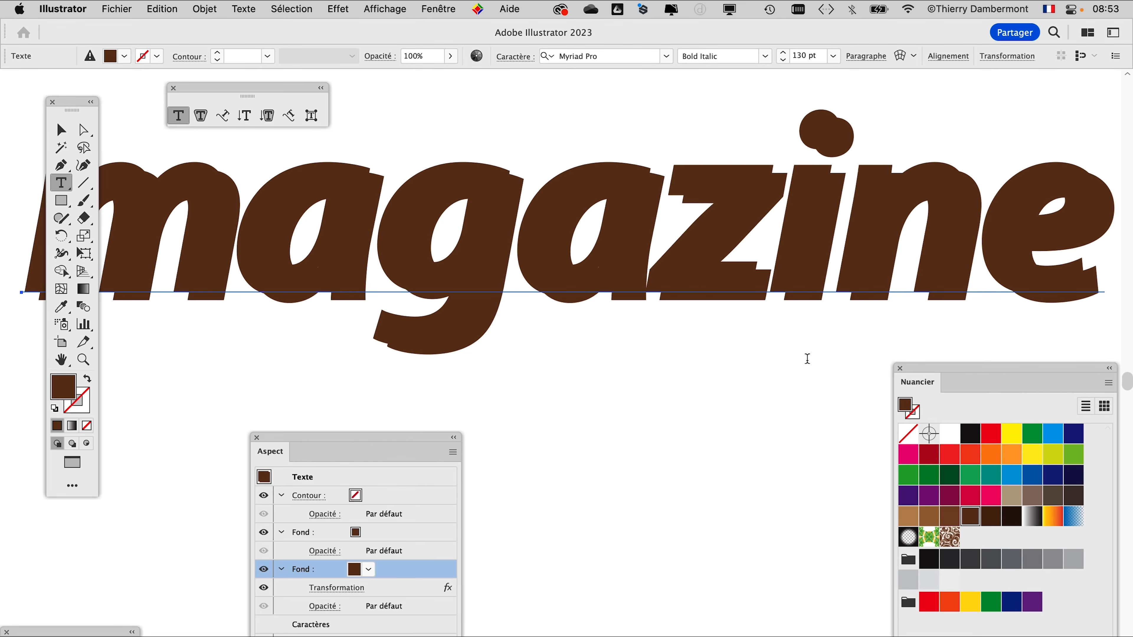
pyautogui.moveTo(359, 442); pyautogui.dragTo(736, 105)
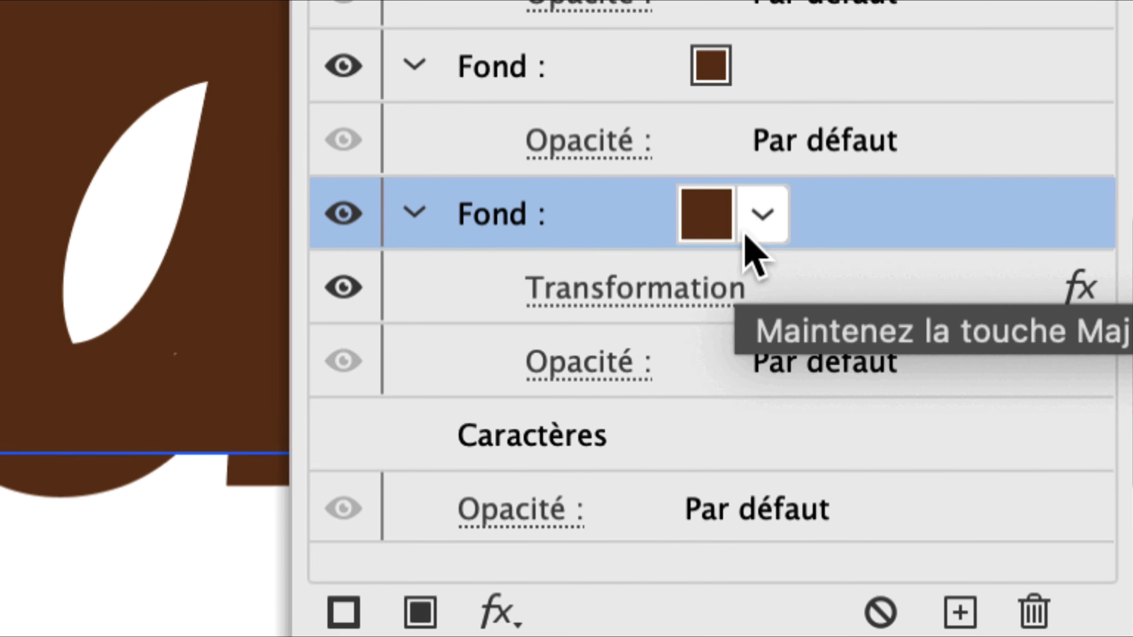
# Colour the lower, offset fill of "magazine" with the greyish brown swatch and move the Appearance panel clear of the letters
pyautogui.click(809, 179)
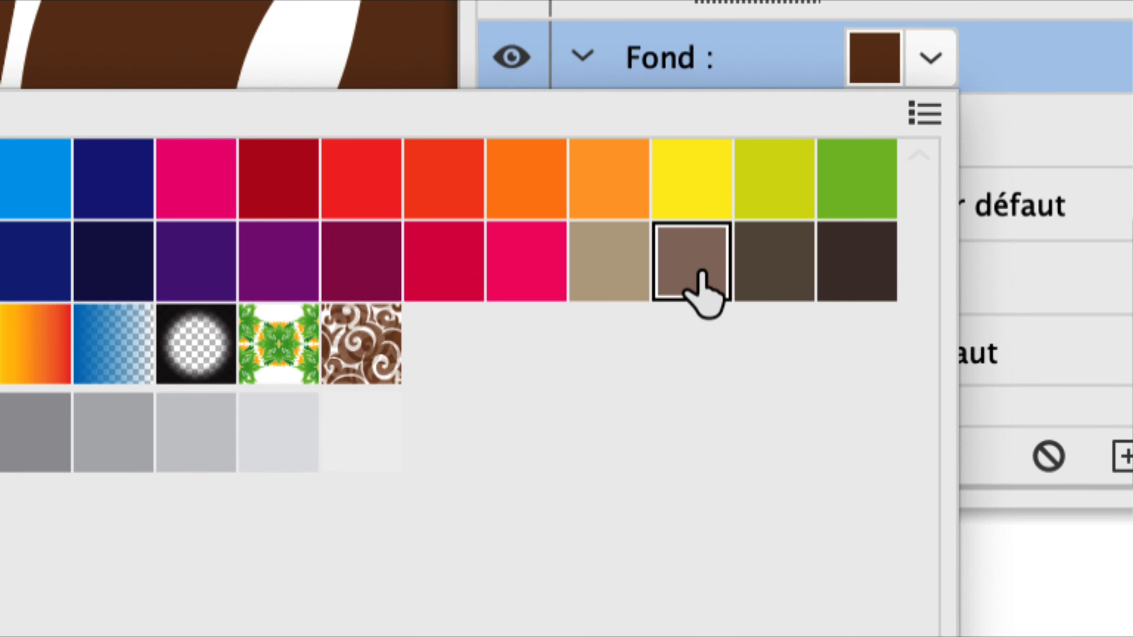
pyautogui.click(701, 272)
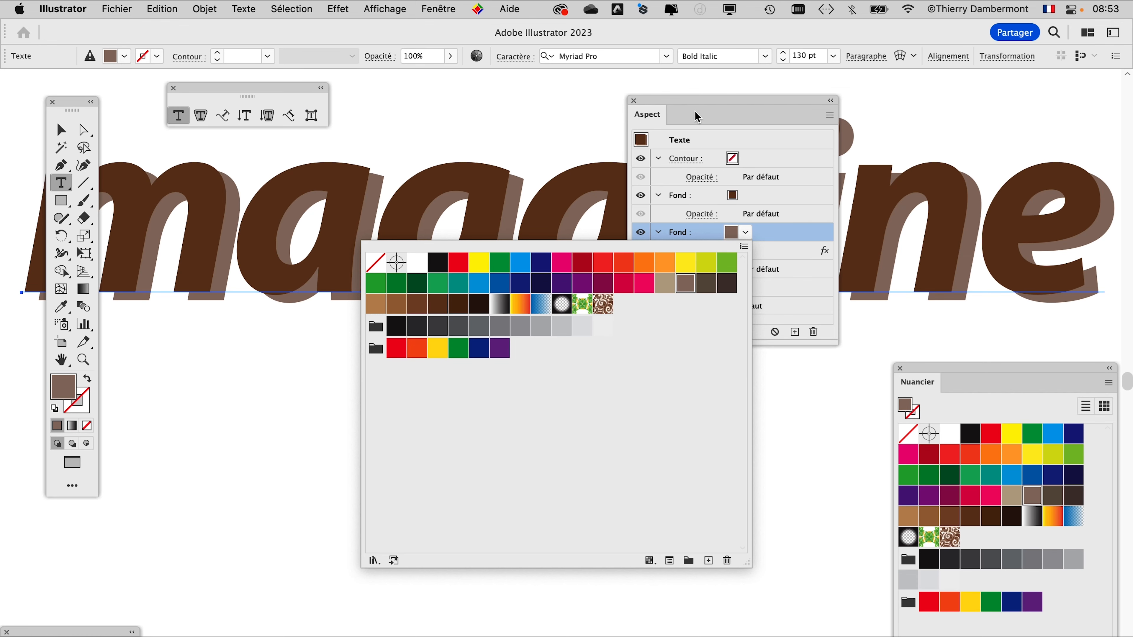
pyautogui.click(700, 105)
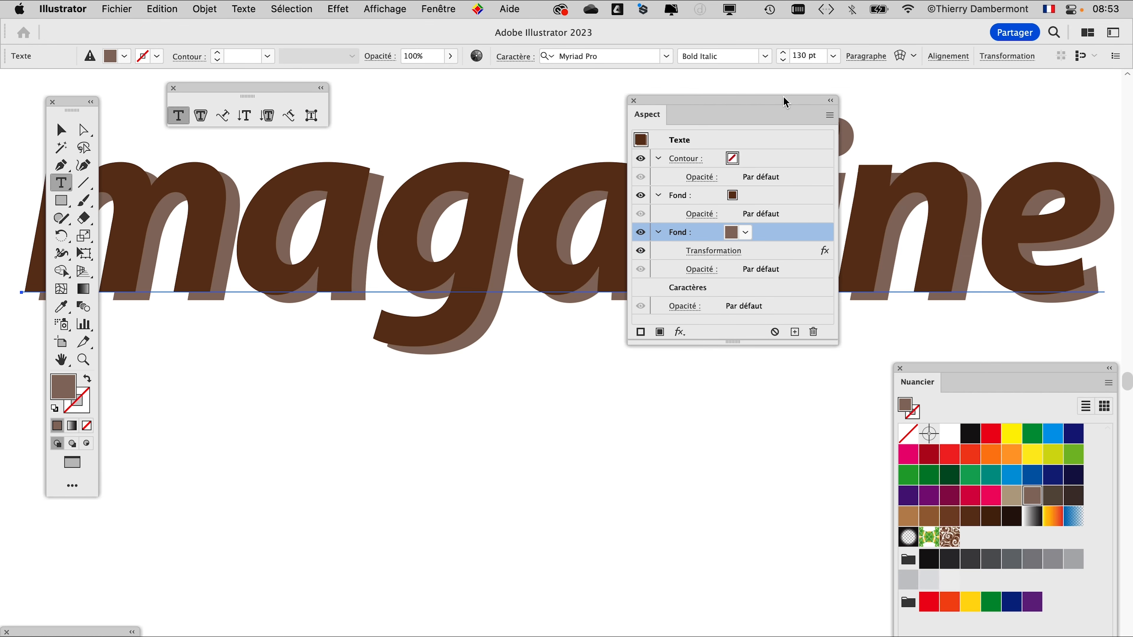
pyautogui.moveTo(786, 102); pyautogui.dragTo(968, 81)
pyautogui.scroll(-2, 694, 293)
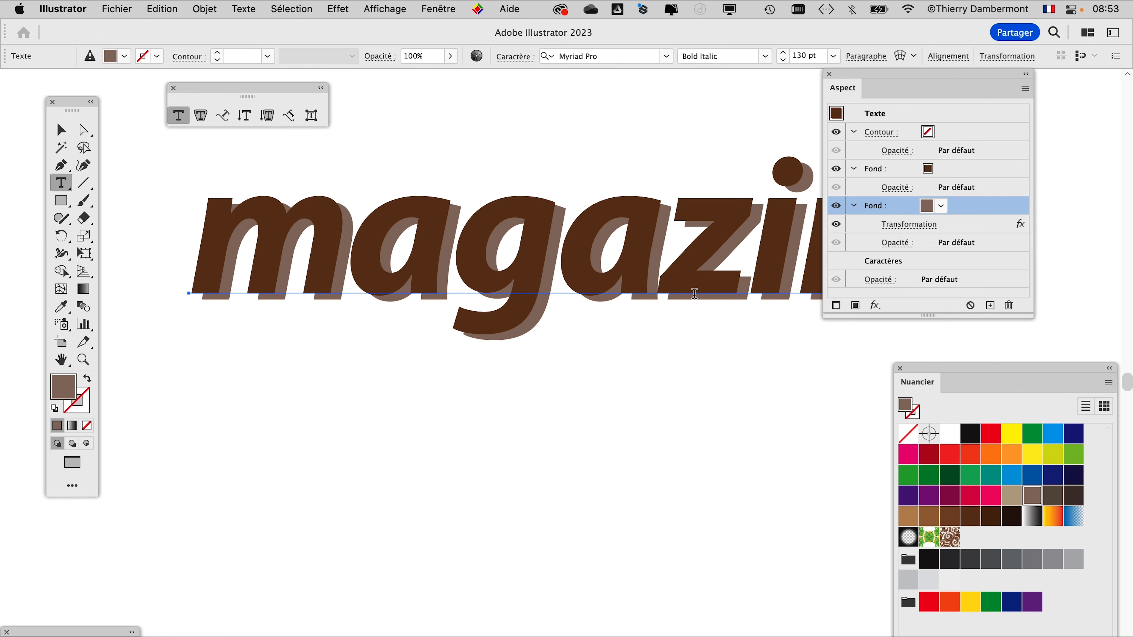
pyautogui.moveTo(561, 315); pyautogui.dragTo(343, 333)
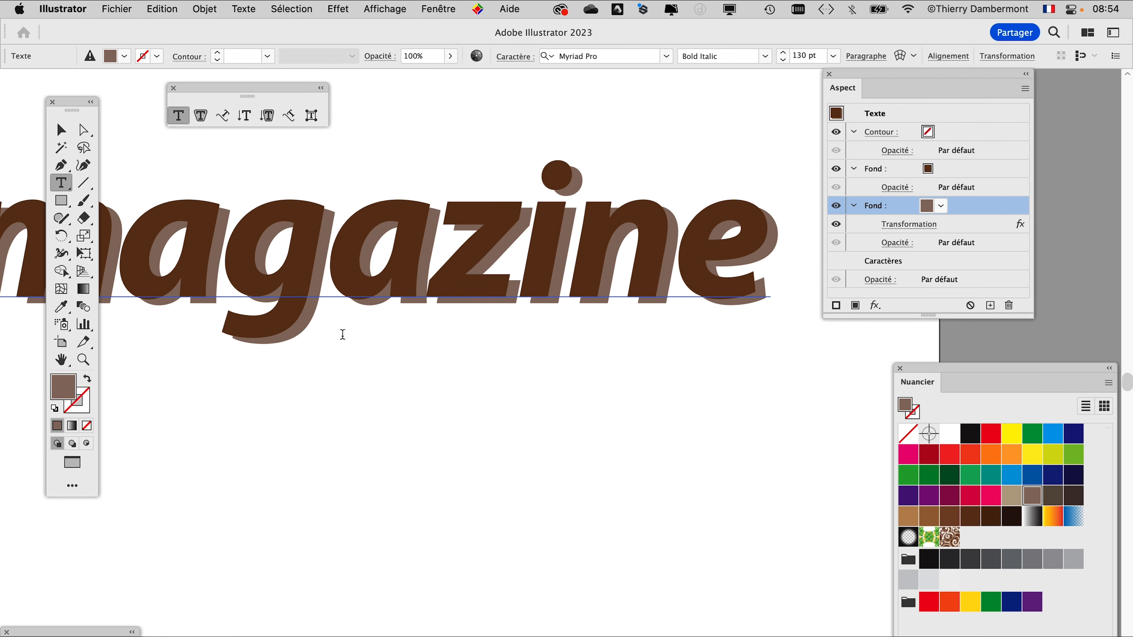
pyautogui.scroll(4, 729, 310)
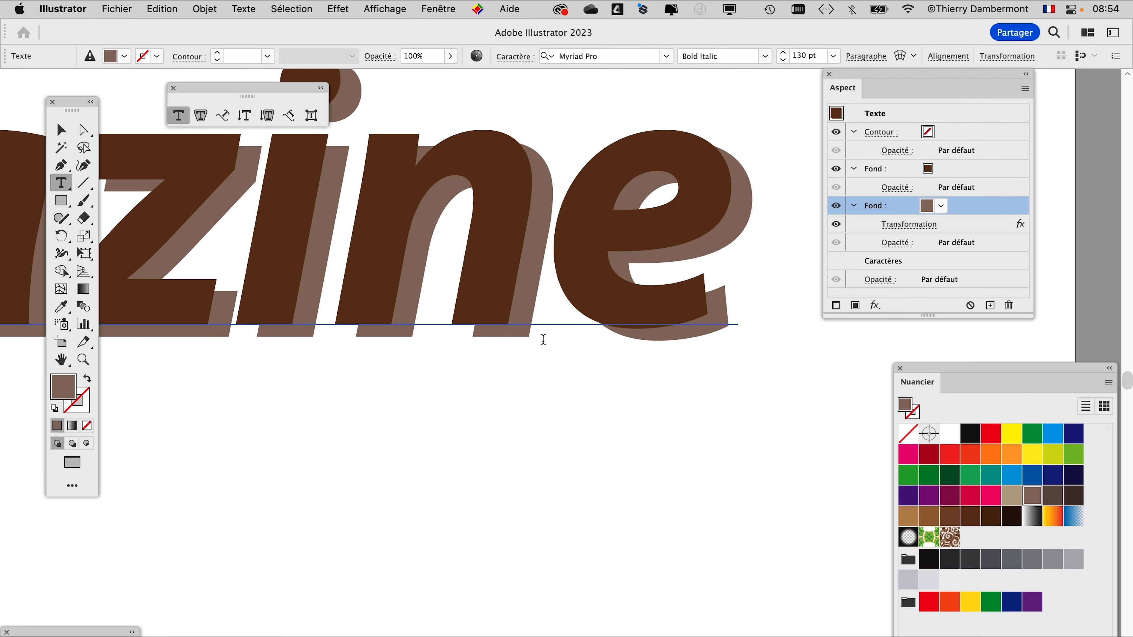
# Switch to Firefox to examine how the old school shop lettering images separate letters from their shadows, and return to Illustrator
pyautogui.press('super+Tab')
pyautogui.press('super+Tab')
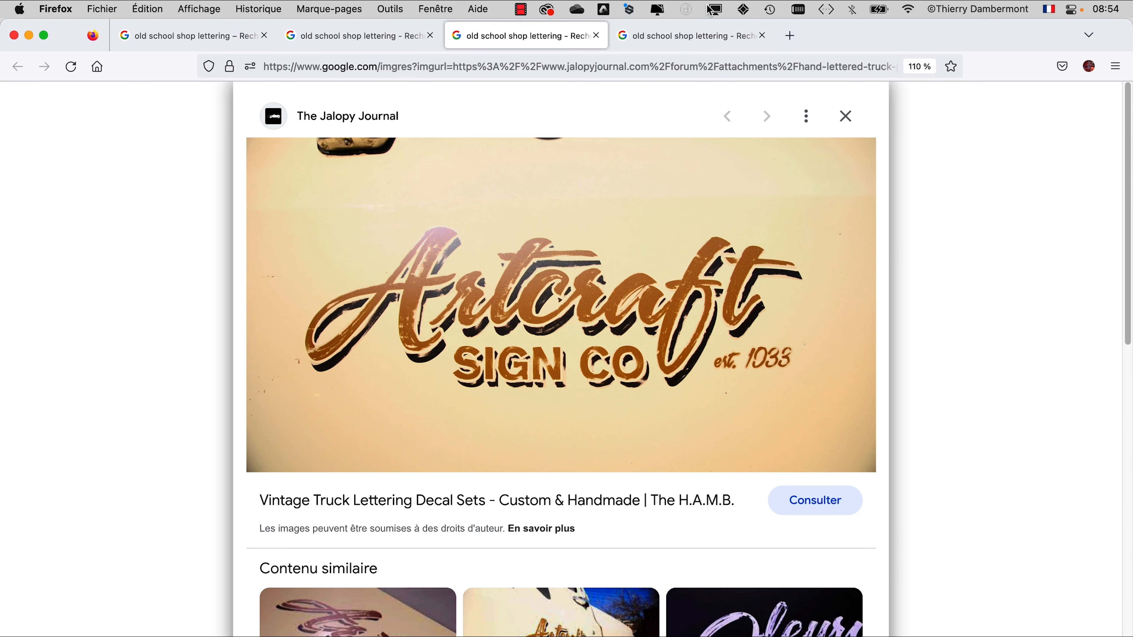
pyautogui.click(691, 35)
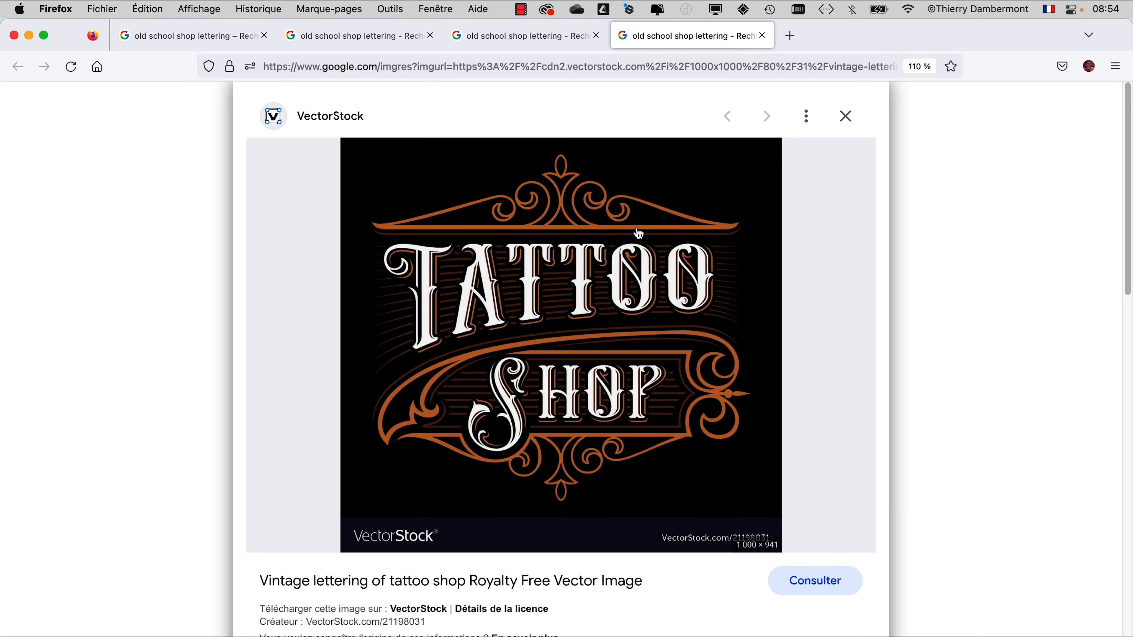
pyautogui.hotkey('ctrl', 'shift', 'Tab')
pyautogui.hotkey('ctrl', 'shift', 'Tab')
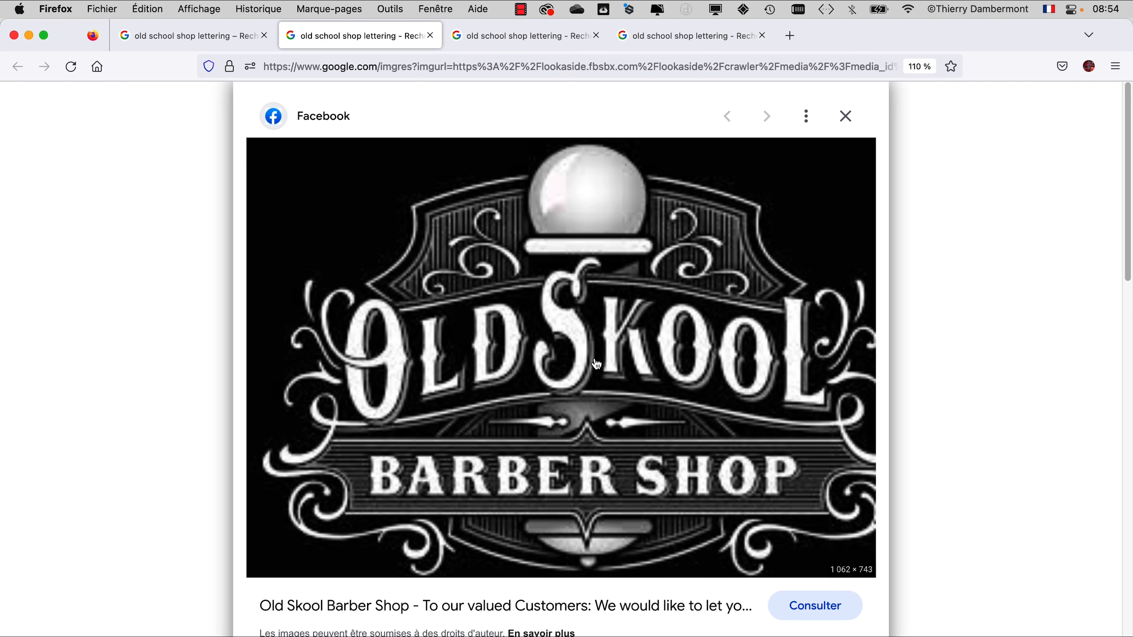
pyautogui.click(33, 36)
pyautogui.click(590, 74)
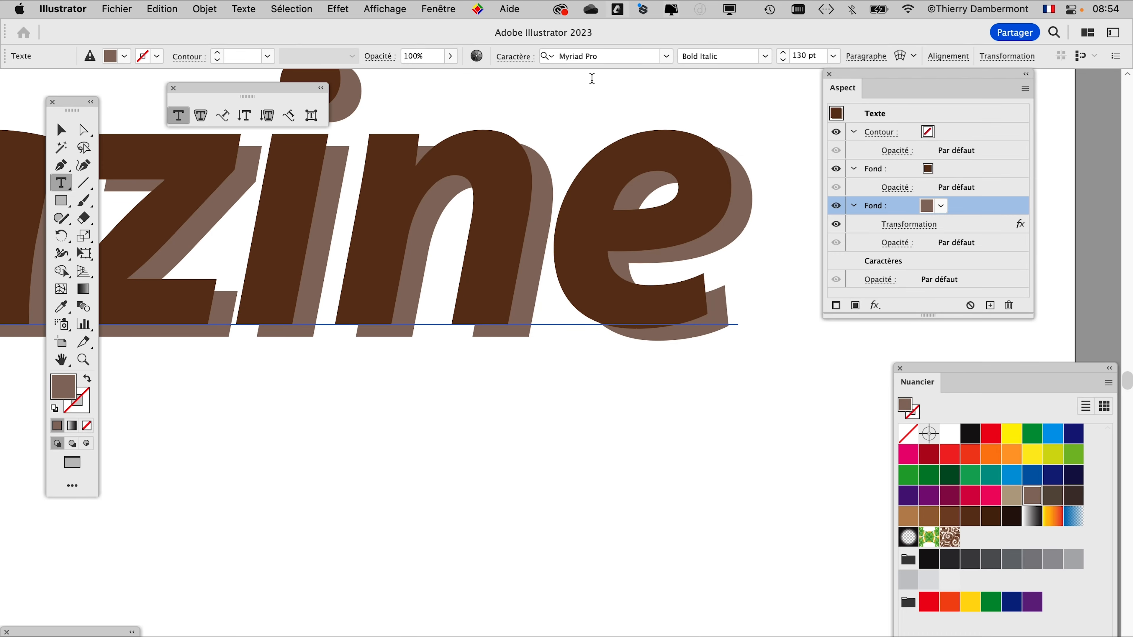
# Enlarge the Appearance panel, duplicate the greyish brown offset fill with its Transformation effect, and expand the copy's attributes
pyautogui.moveTo(878, 75); pyautogui.dragTo(737, 75)
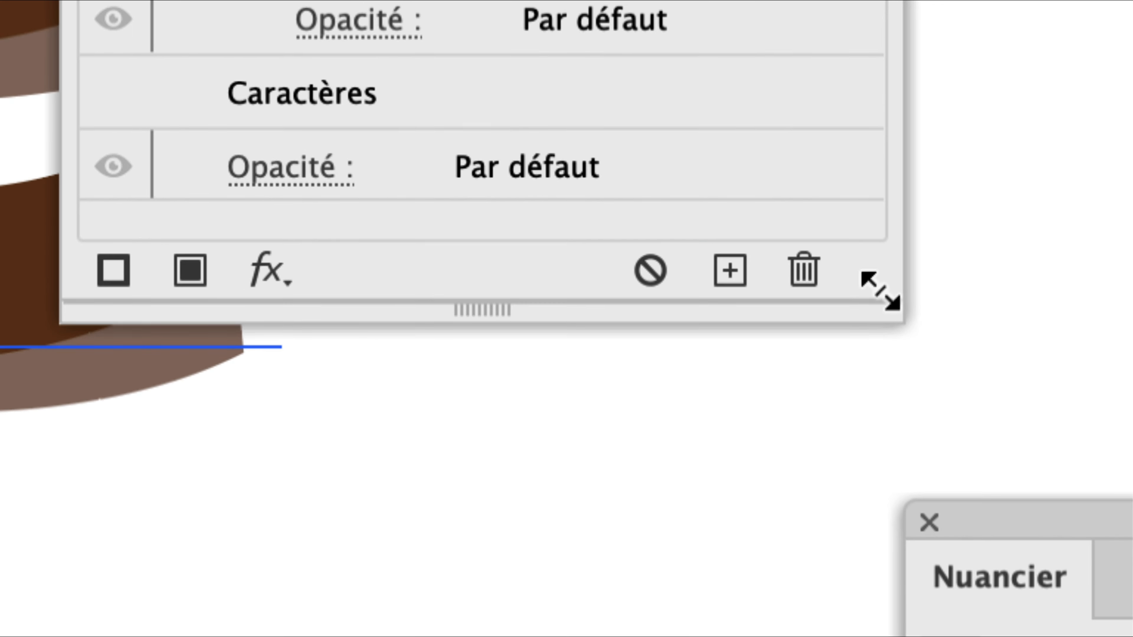
pyautogui.moveTo(880, 290); pyautogui.dragTo(880, 387)
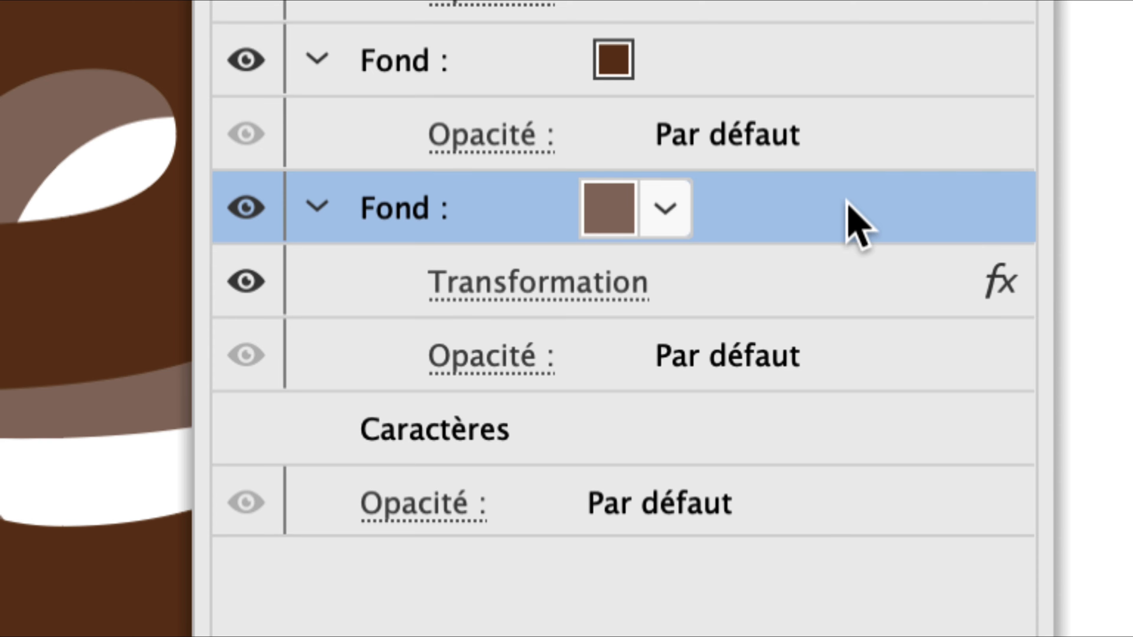
pyautogui.moveTo(846, 202); pyautogui.dragTo(847, 636)
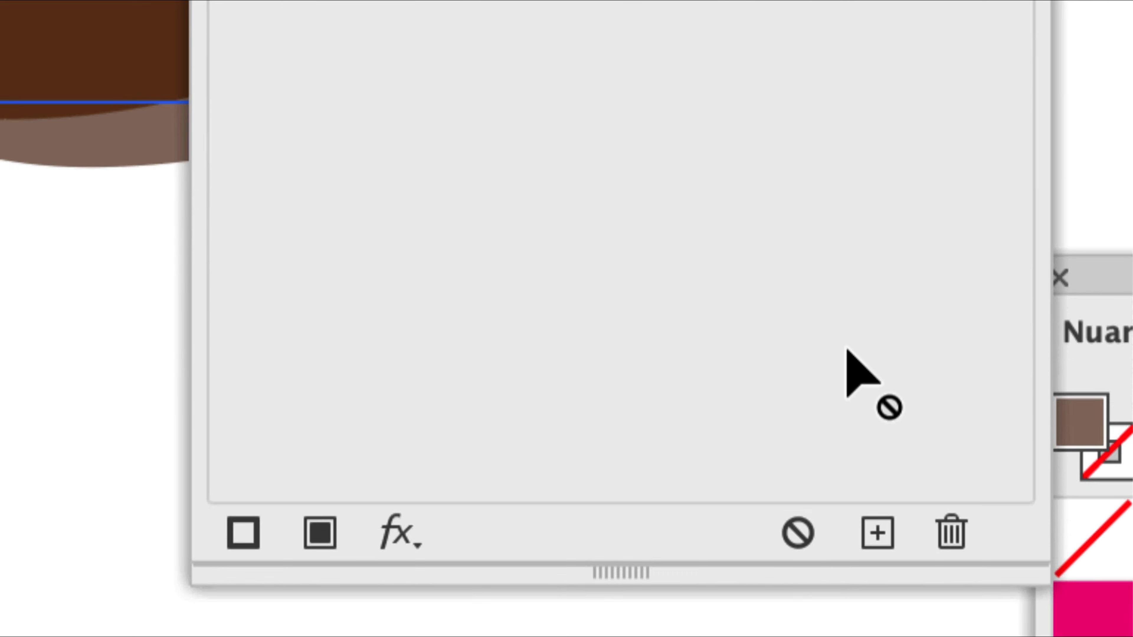
pyautogui.moveTo(846, 350); pyautogui.dragTo(878, 538)
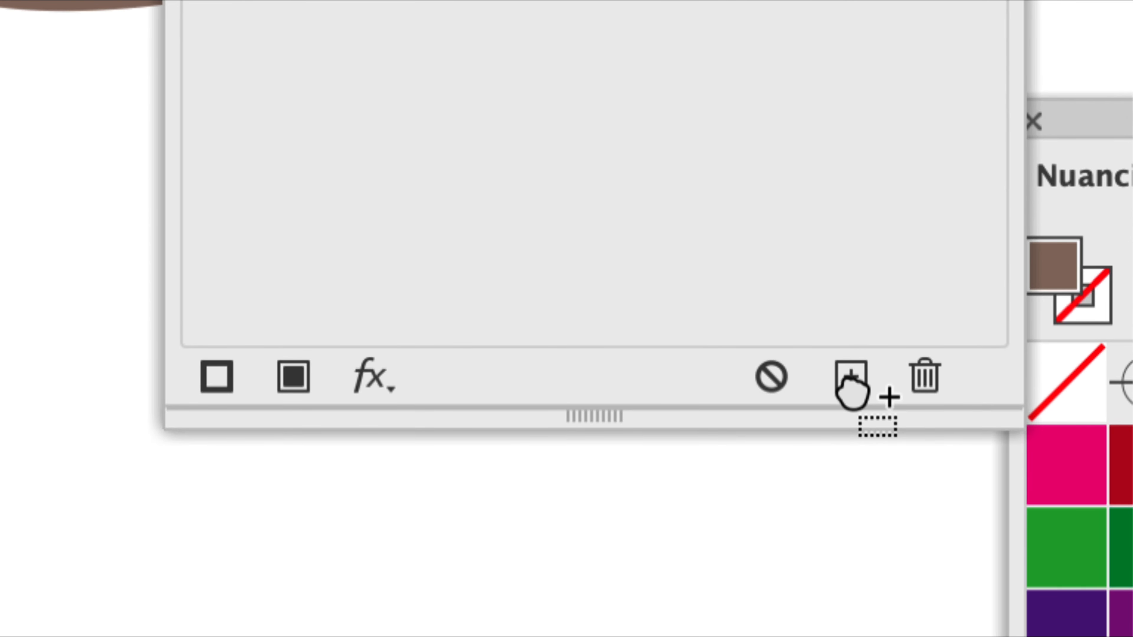
pyautogui.moveTo(851, 384); pyautogui.dragTo(852, 377)
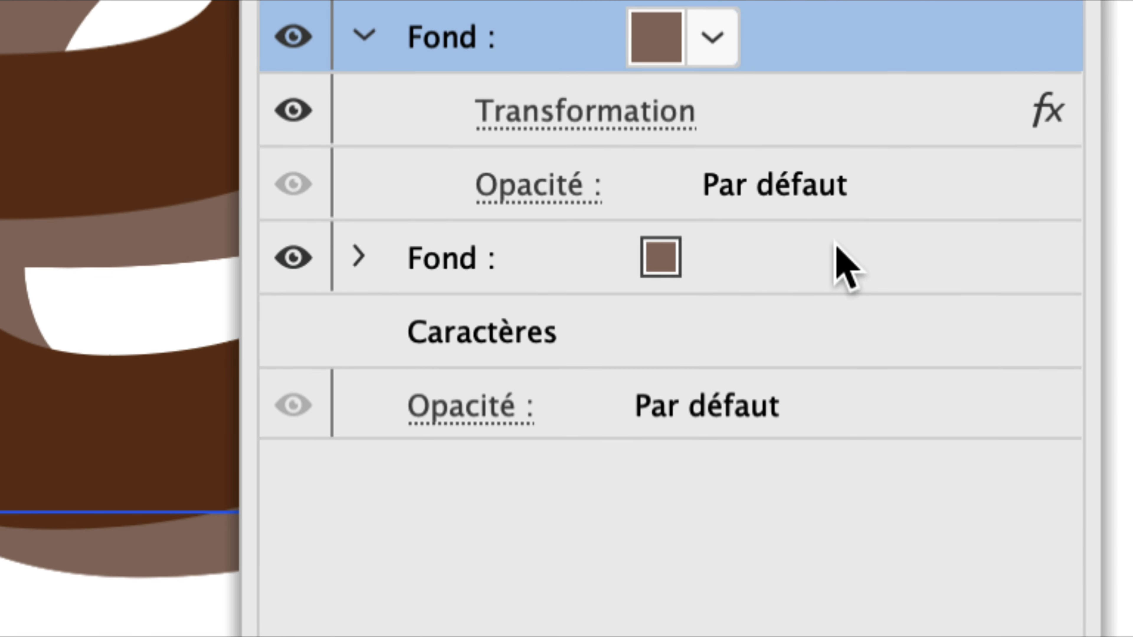
pyautogui.click(450, 422)
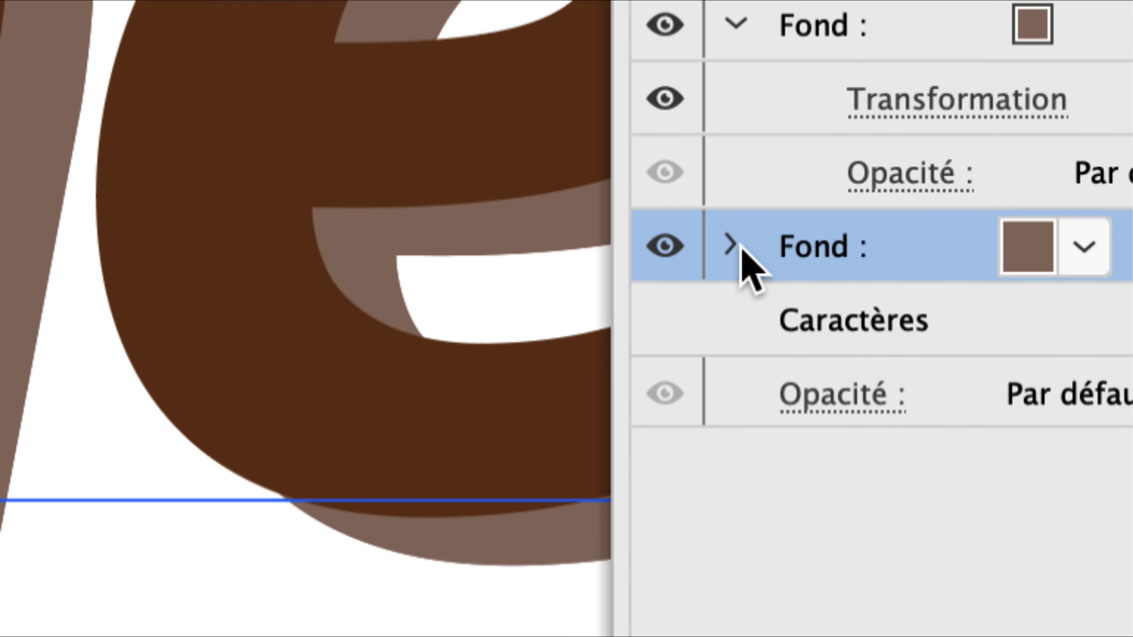
pyautogui.click(734, 245)
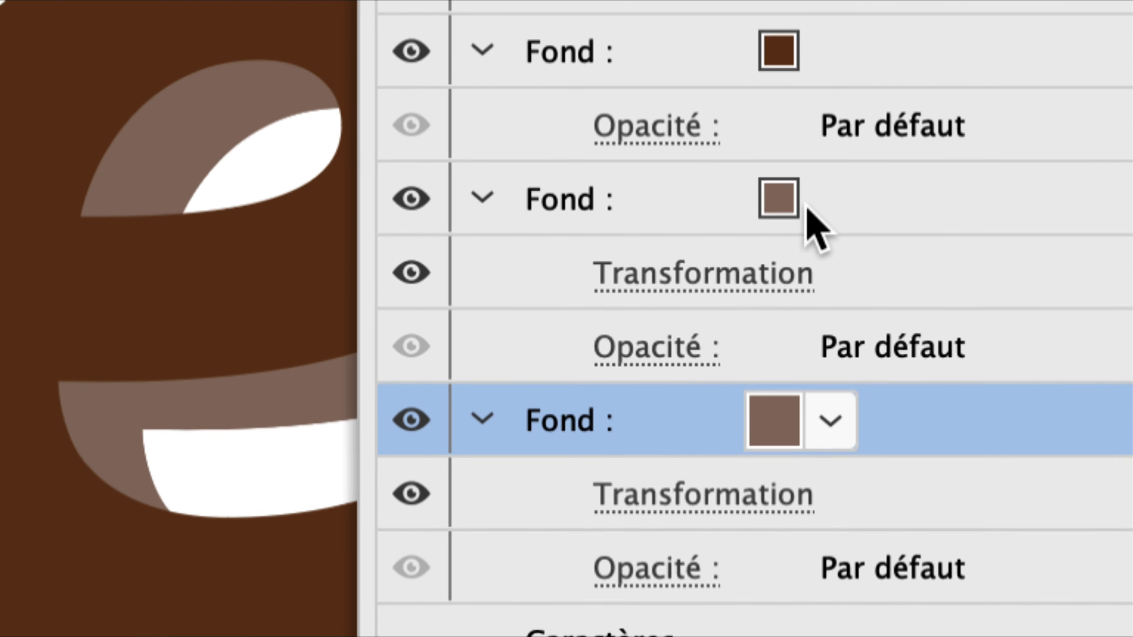
# Colour the upper of the two greyish brown offset fills white
pyautogui.click(806, 206)
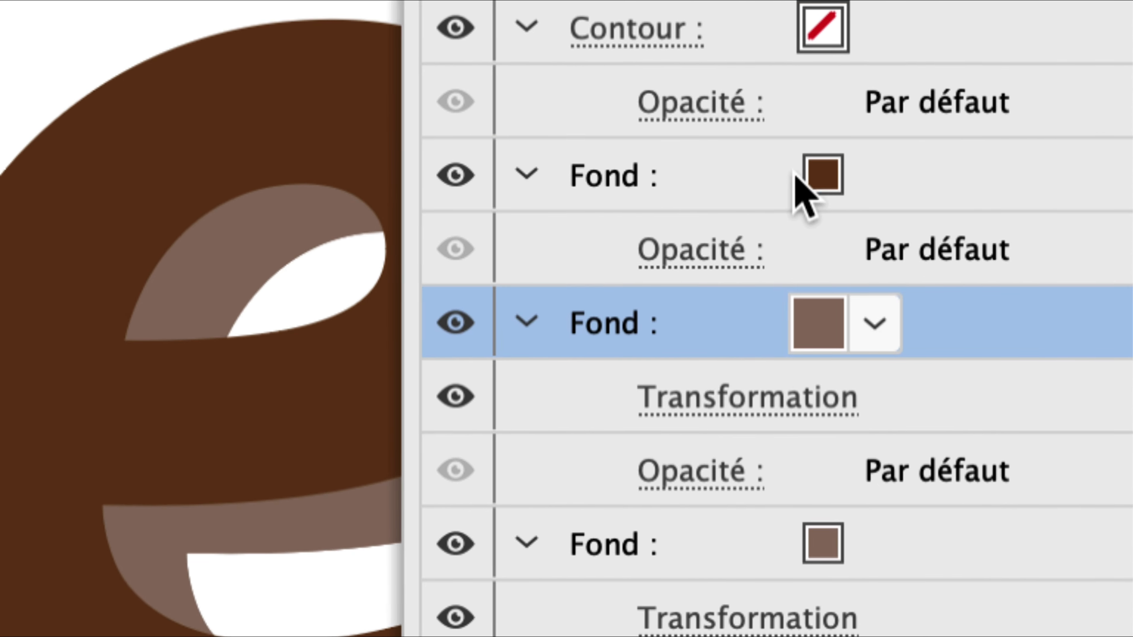
pyautogui.click(754, 175)
pyautogui.click(750, 542)
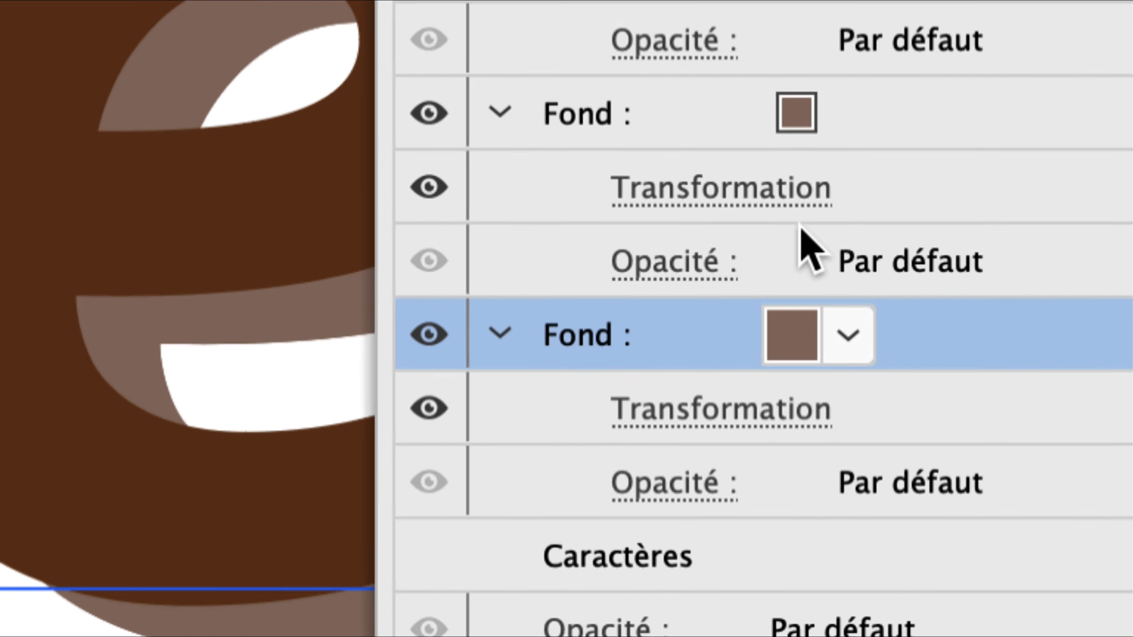
pyautogui.click(874, 130)
pyautogui.click(849, 118)
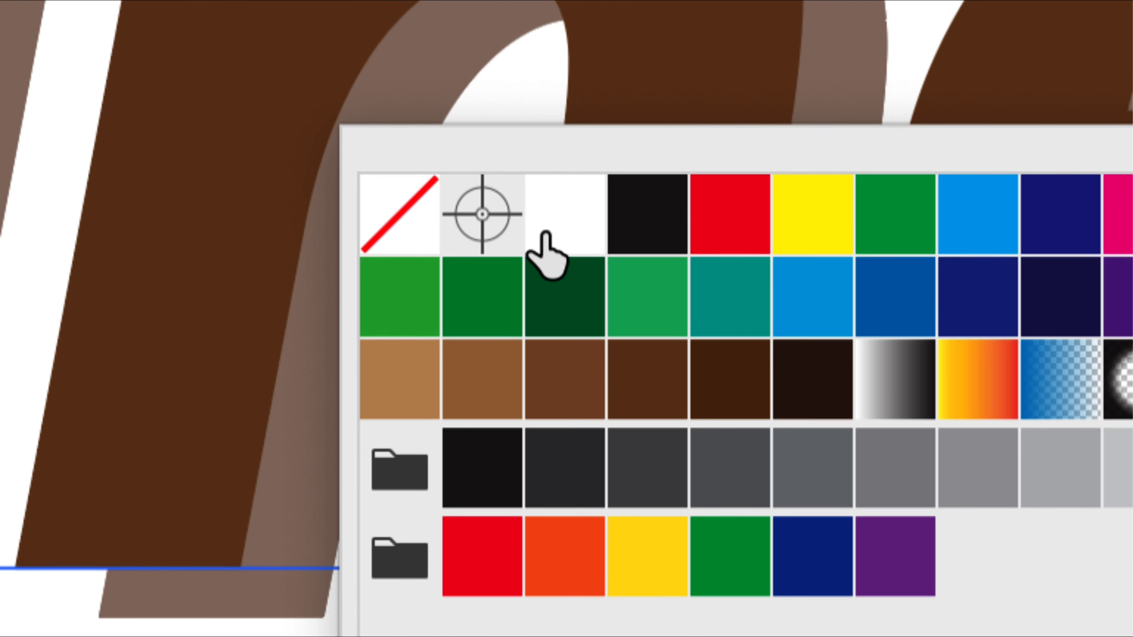
pyautogui.click(9, 258)
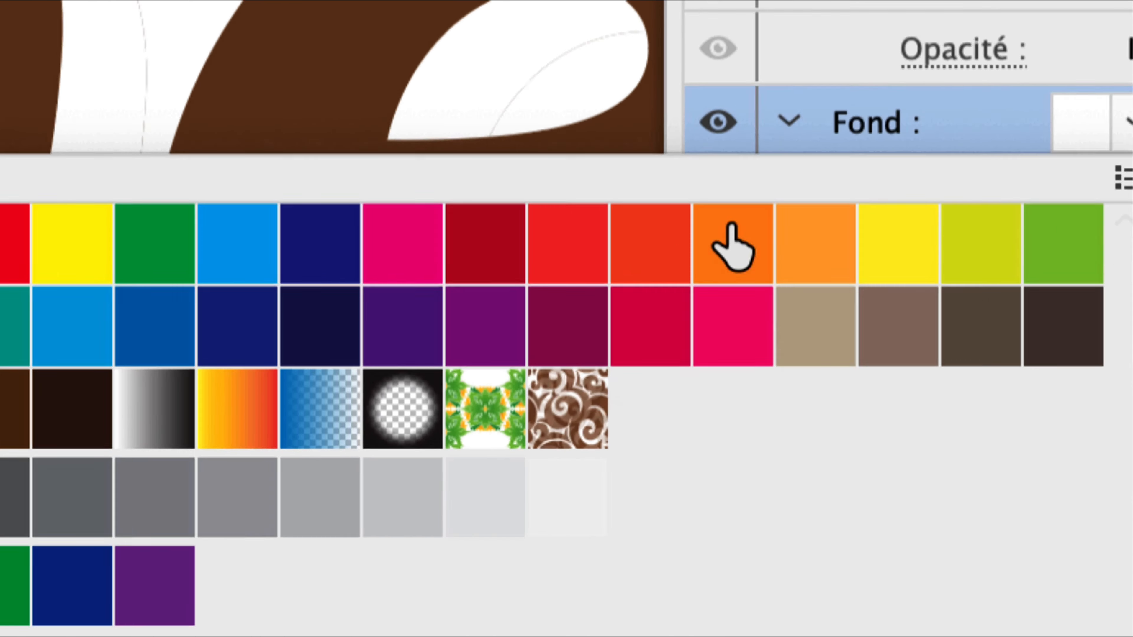
pyautogui.click(824, 203)
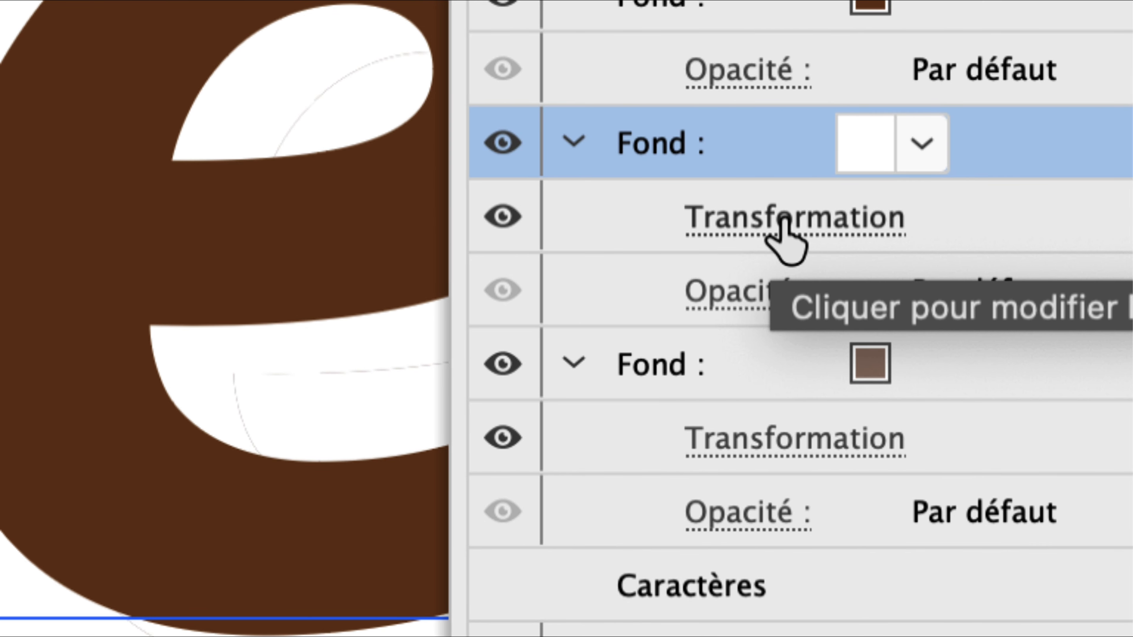
# Edit the white fill's Transformation effect to move it 0,7056 mm horizontally and 0,3528 mm vertically
pyautogui.click(784, 223)
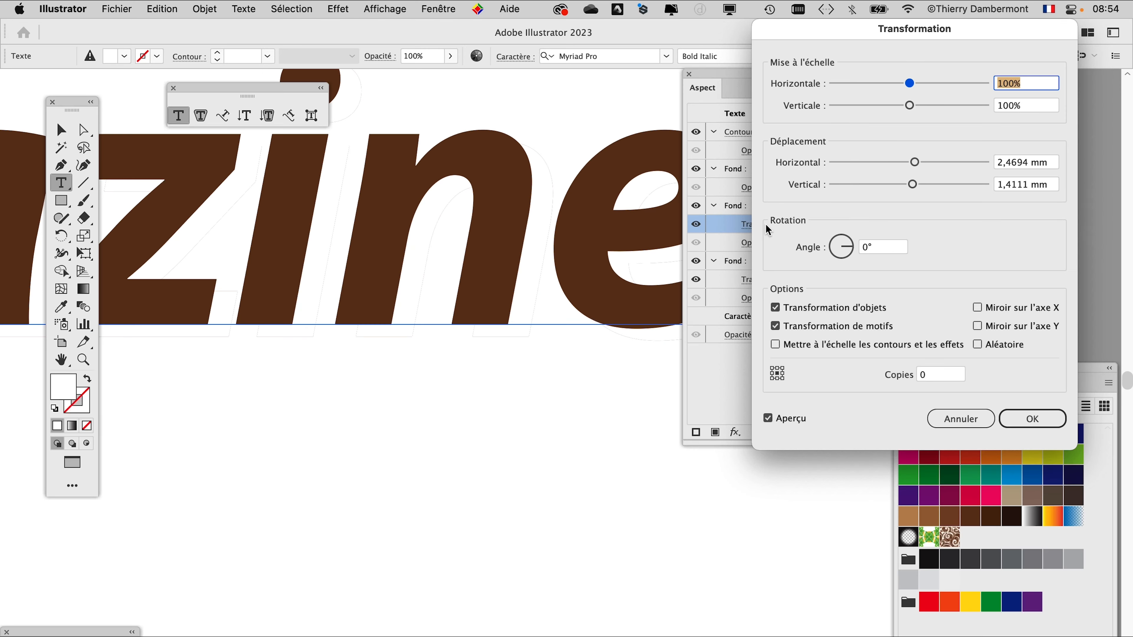
pyautogui.moveTo(912, 183)
pyautogui.mouseDown()
pyautogui.moveTo(914, 162)
pyautogui.moveTo(913, 189)
pyautogui.mouseUp()
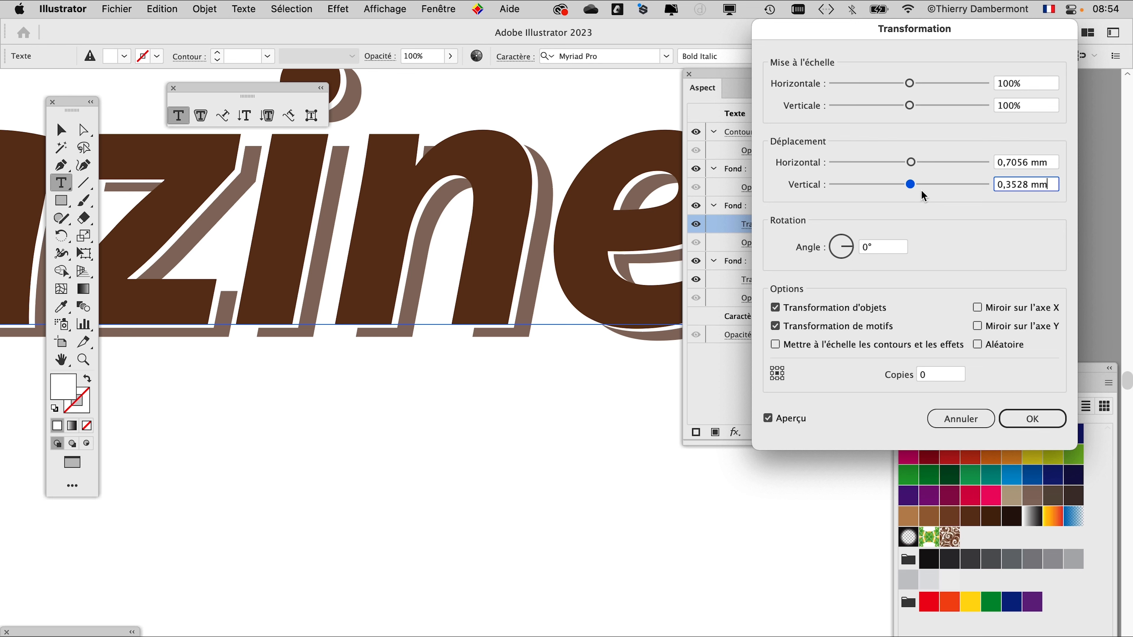
pyautogui.click(1032, 418)
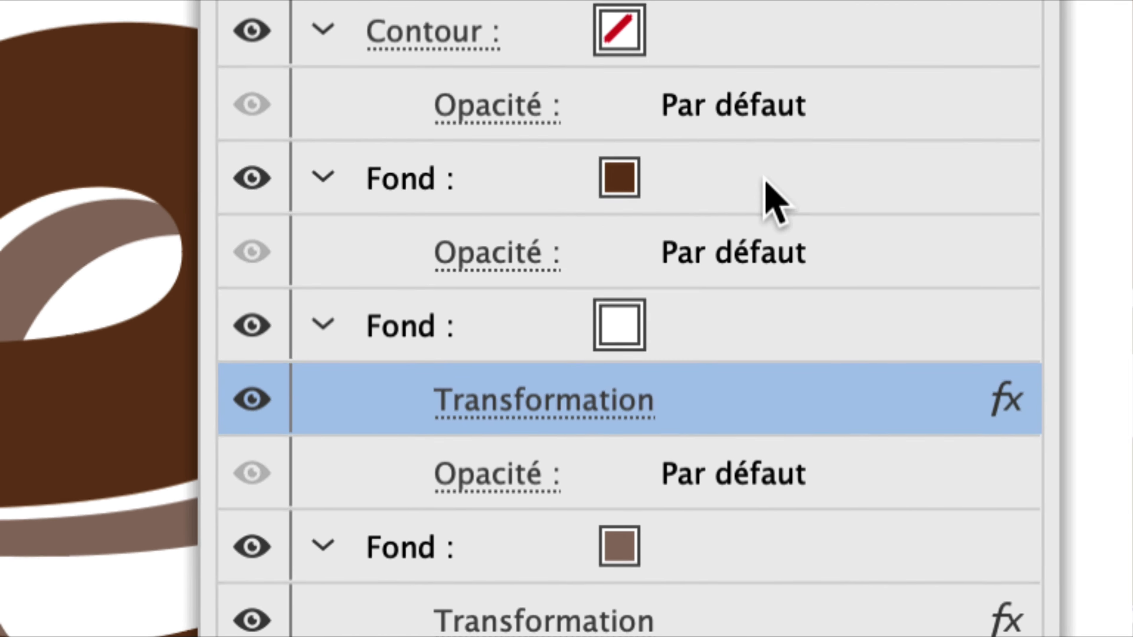
# Recolour the topmost dark brown fill of the text with the light green swatch
pyautogui.click(773, 199)
pyautogui.click(673, 183)
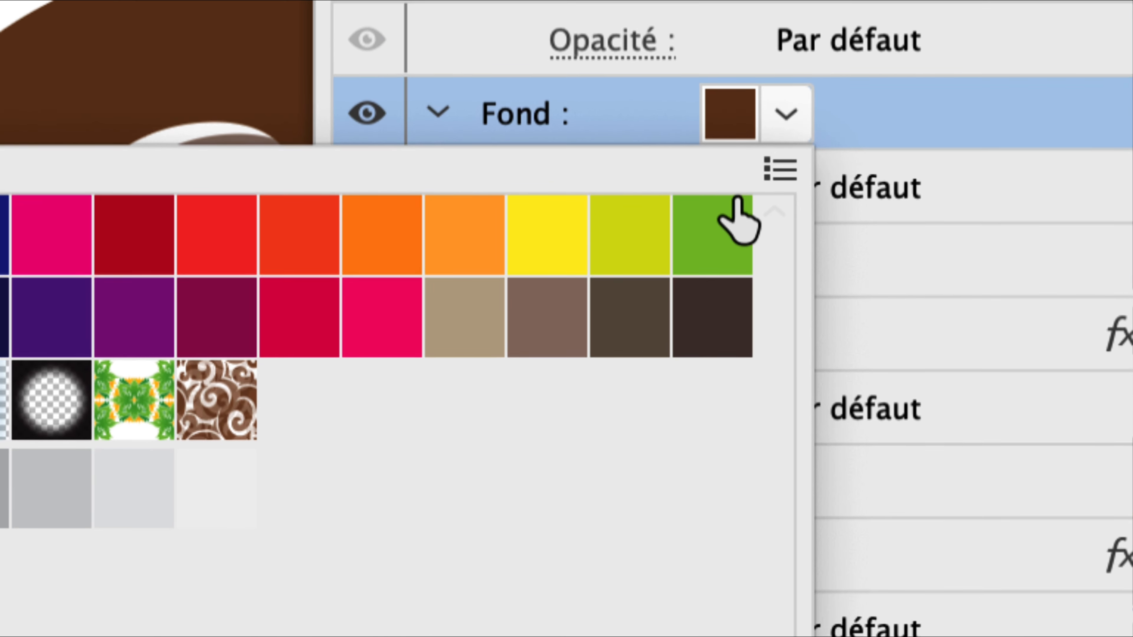
pyautogui.click(738, 219)
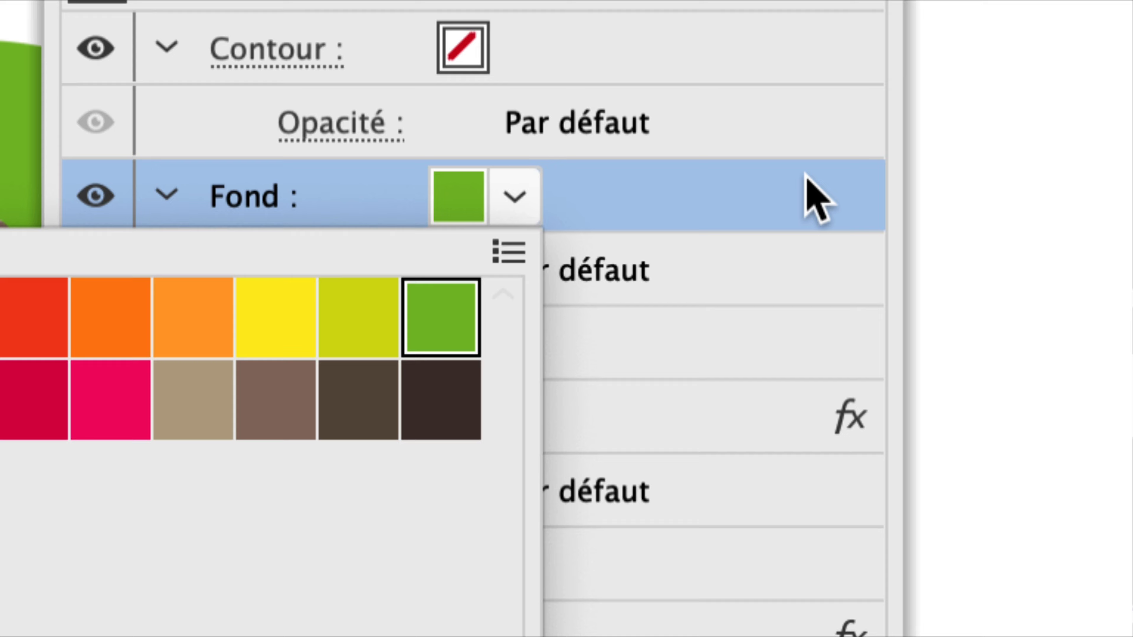
pyautogui.click(1066, 118)
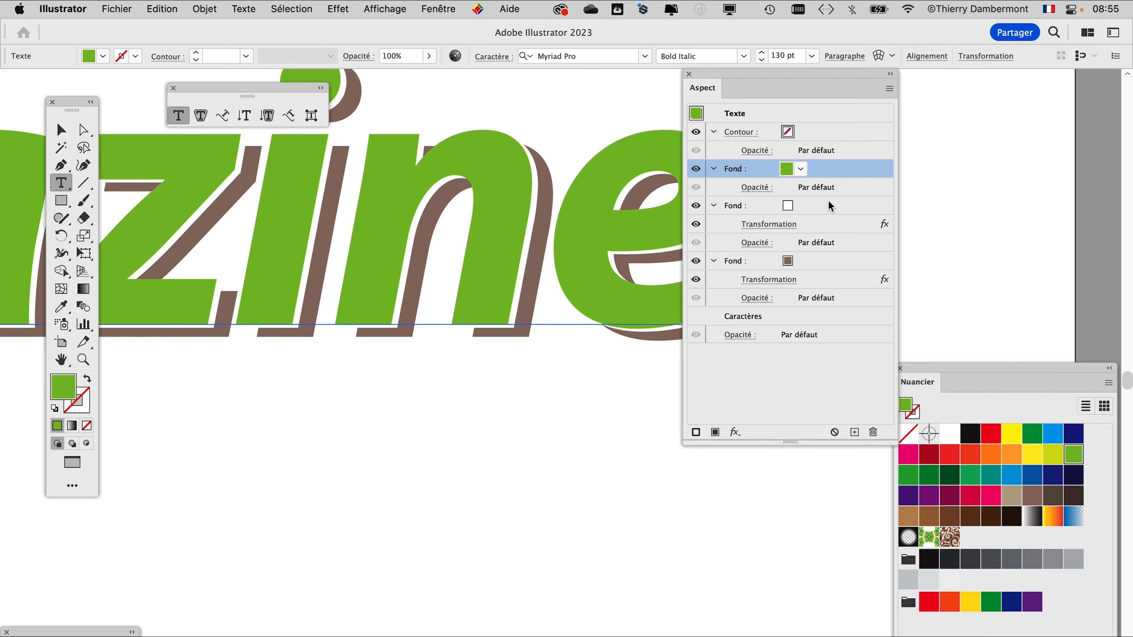
# Recolour the lowest fill with the grey C=0 M=0 J=0 N=60 swatch and move the Appearance panel off the word
pyautogui.click(828, 204)
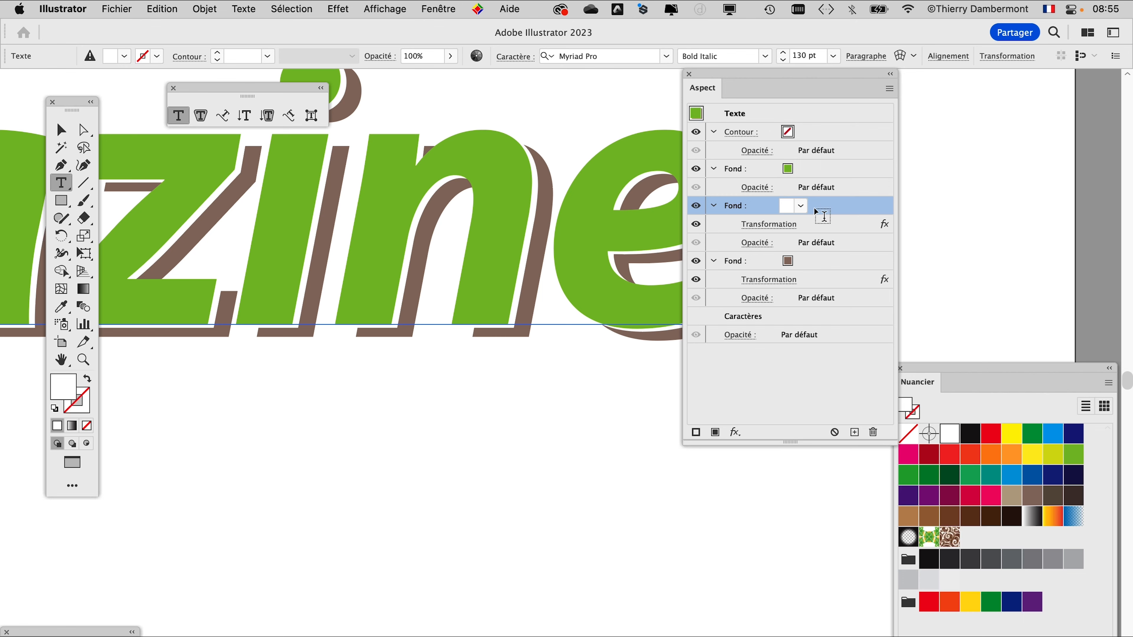
pyautogui.click(829, 264)
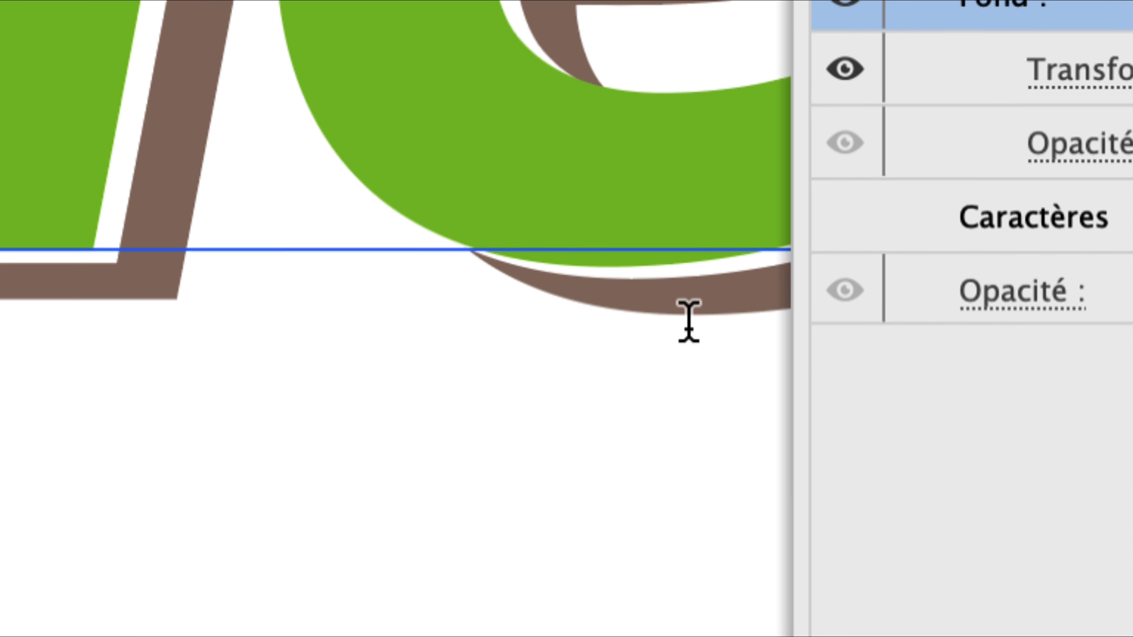
pyautogui.click(800, 257)
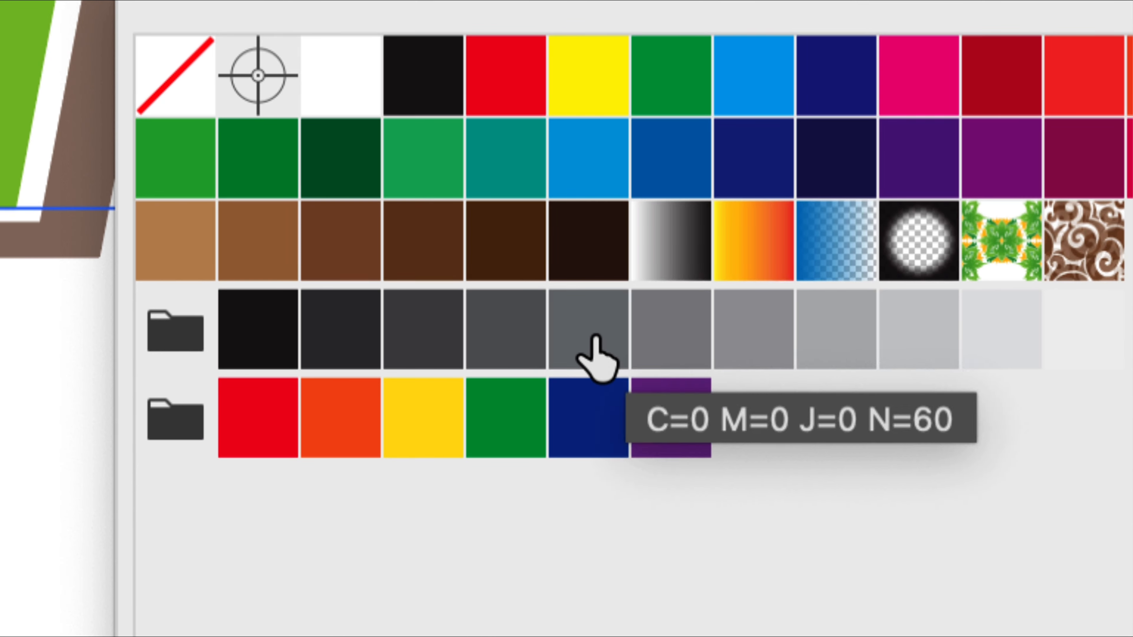
pyautogui.click(593, 344)
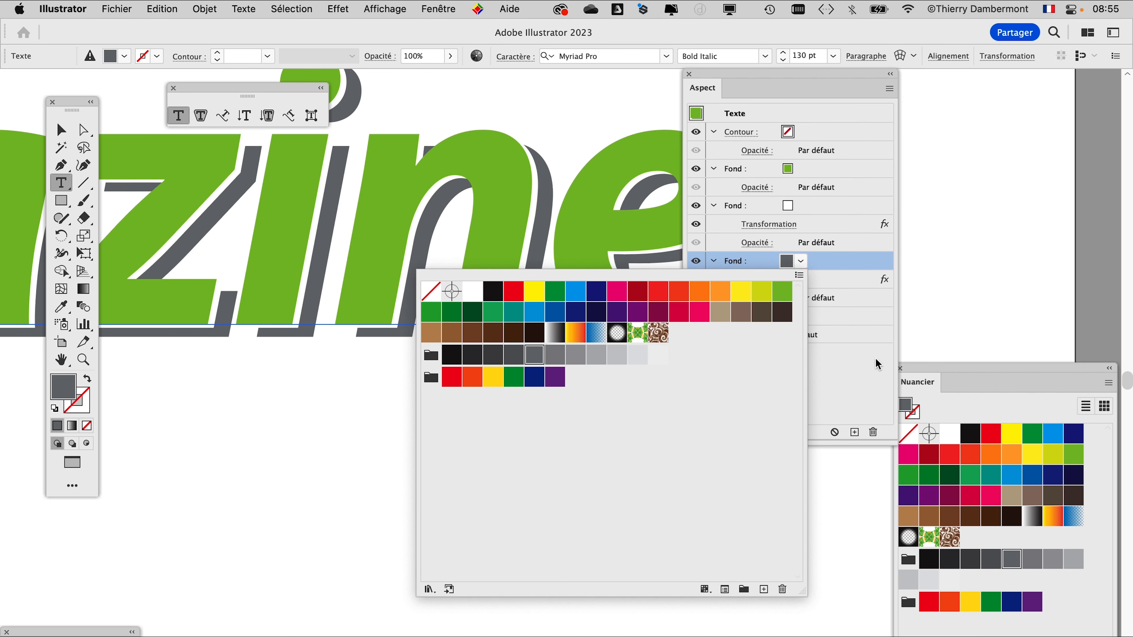
pyautogui.click(873, 359)
pyautogui.moveTo(724, 92); pyautogui.dragTo(961, 89)
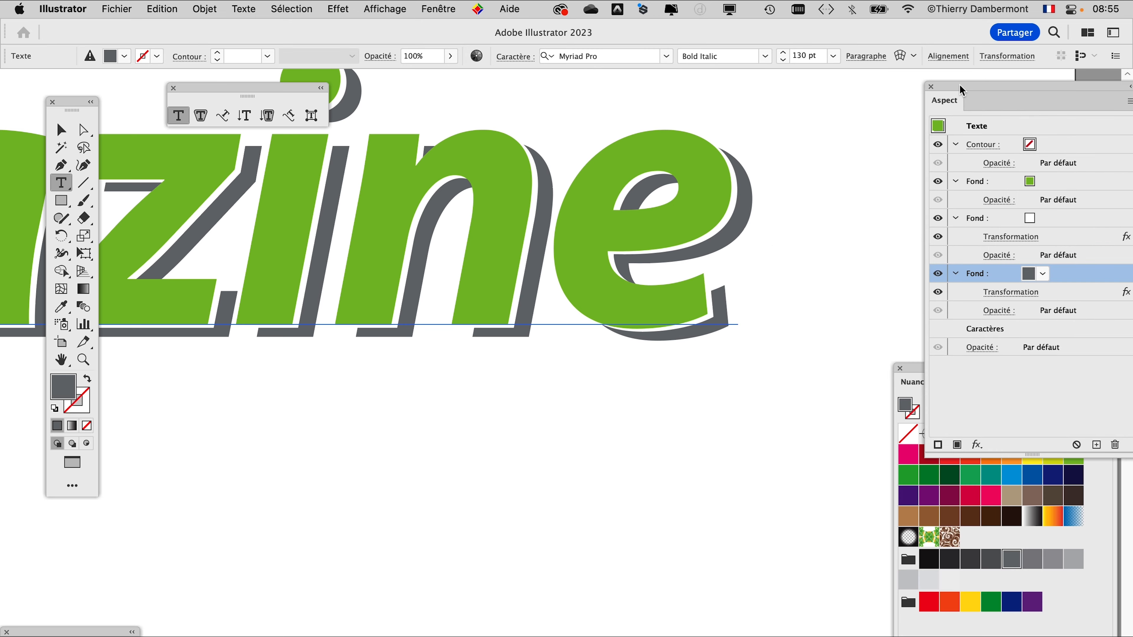
# Save the word's green, white and grey stacked-fill appearance as a new graphic style
pyautogui.scroll(-3, 639, 231)
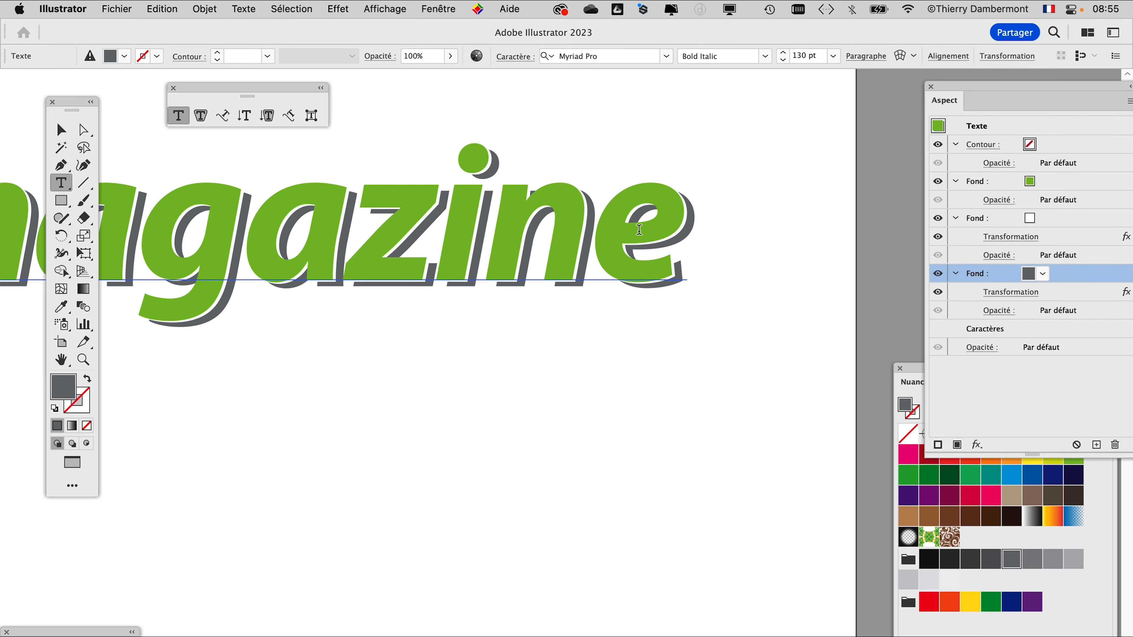
pyautogui.click(71, 133)
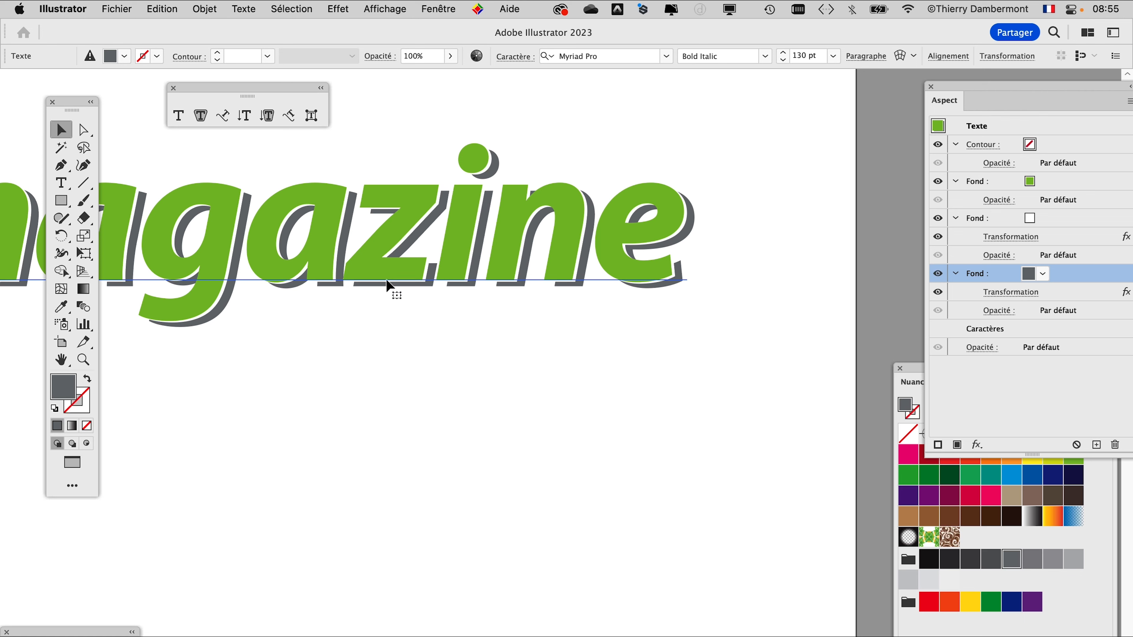
pyautogui.click(430, 5)
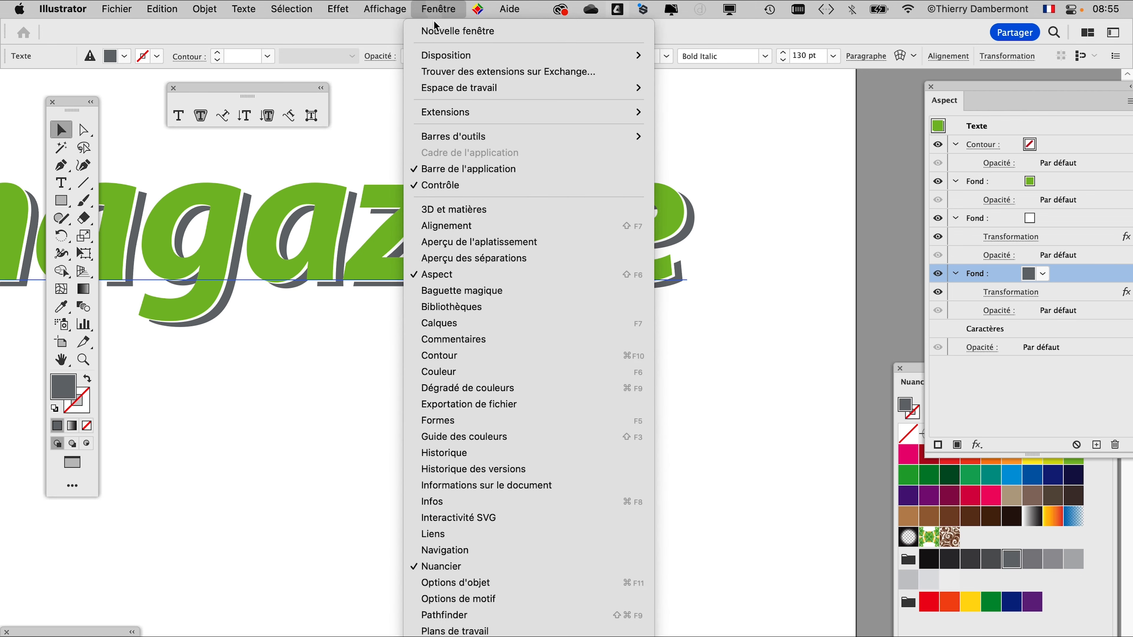
pyautogui.scroll(-3, 499, 467)
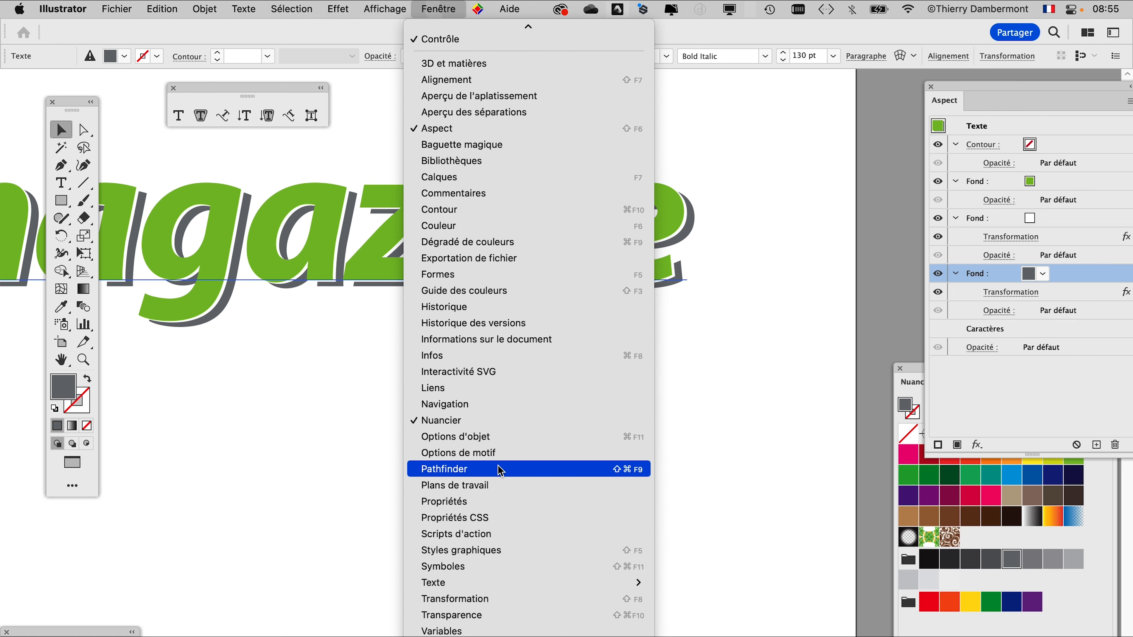
pyautogui.click(530, 551)
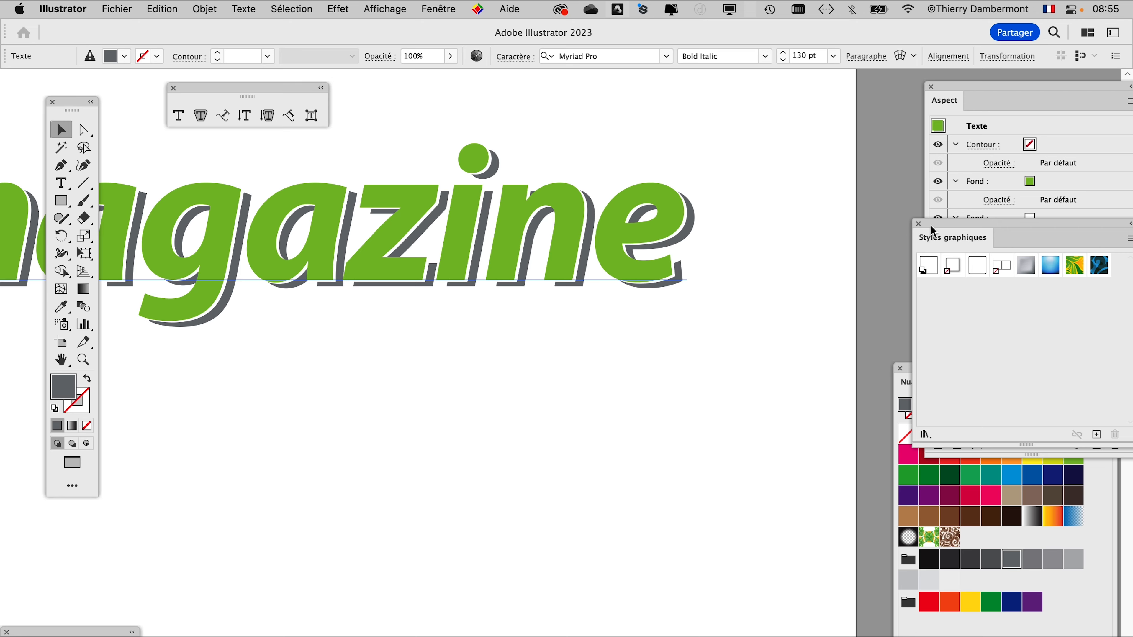
pyautogui.moveTo(931, 225); pyautogui.dragTo(463, 150)
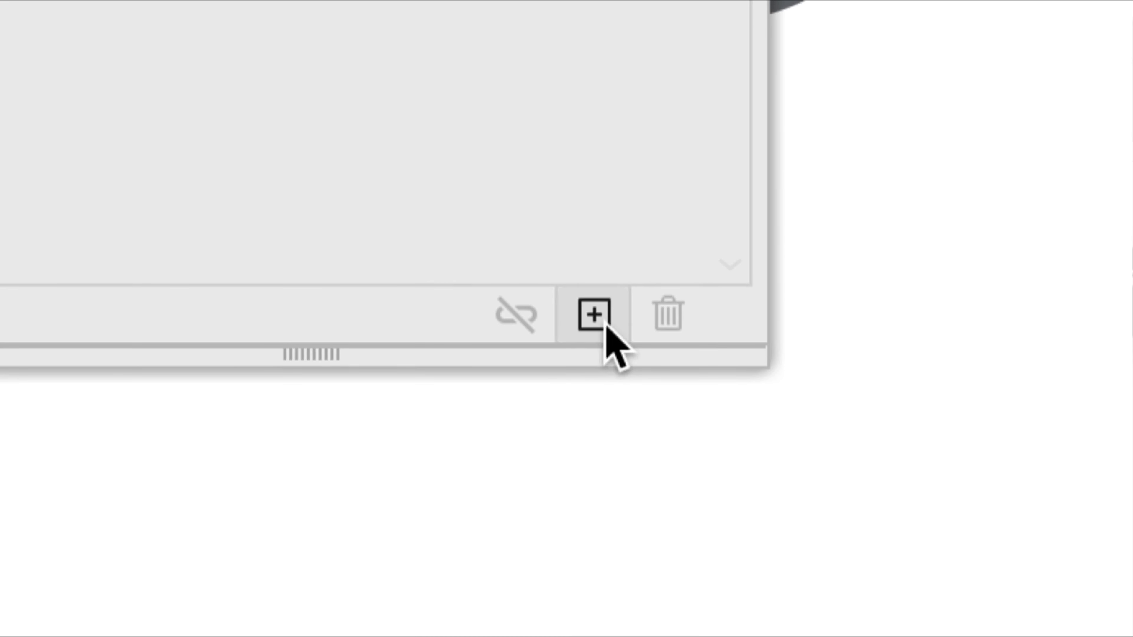
pyautogui.click(605, 324)
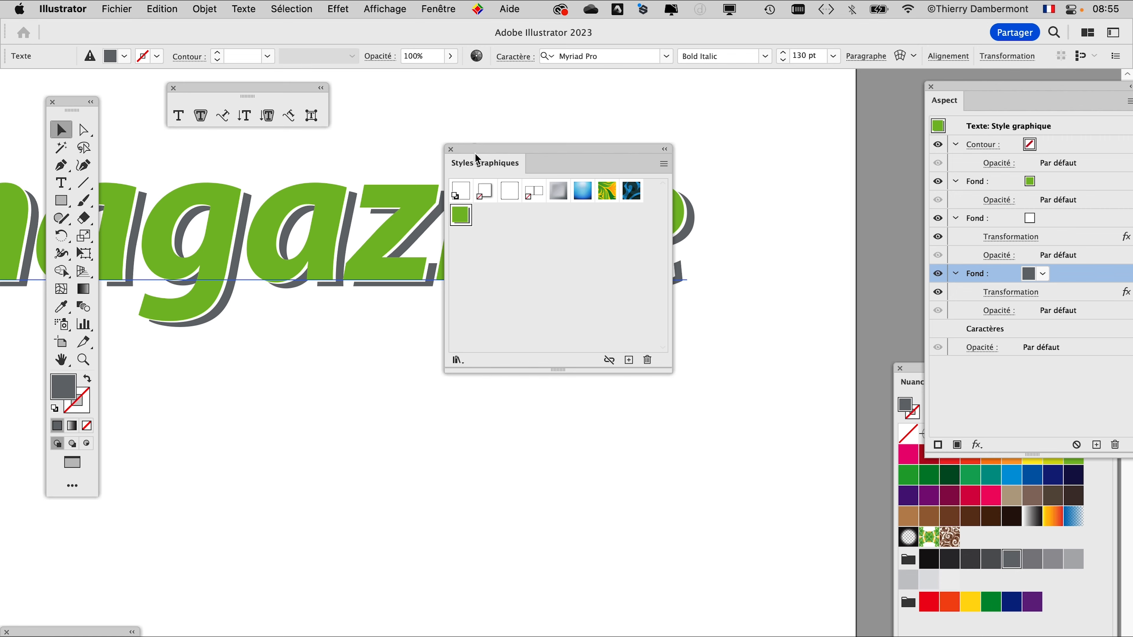
# Draw a five-pointed star below the word and apply the newly saved green graphic style to it
pyautogui.moveTo(475, 153); pyautogui.dragTo(752, 142)
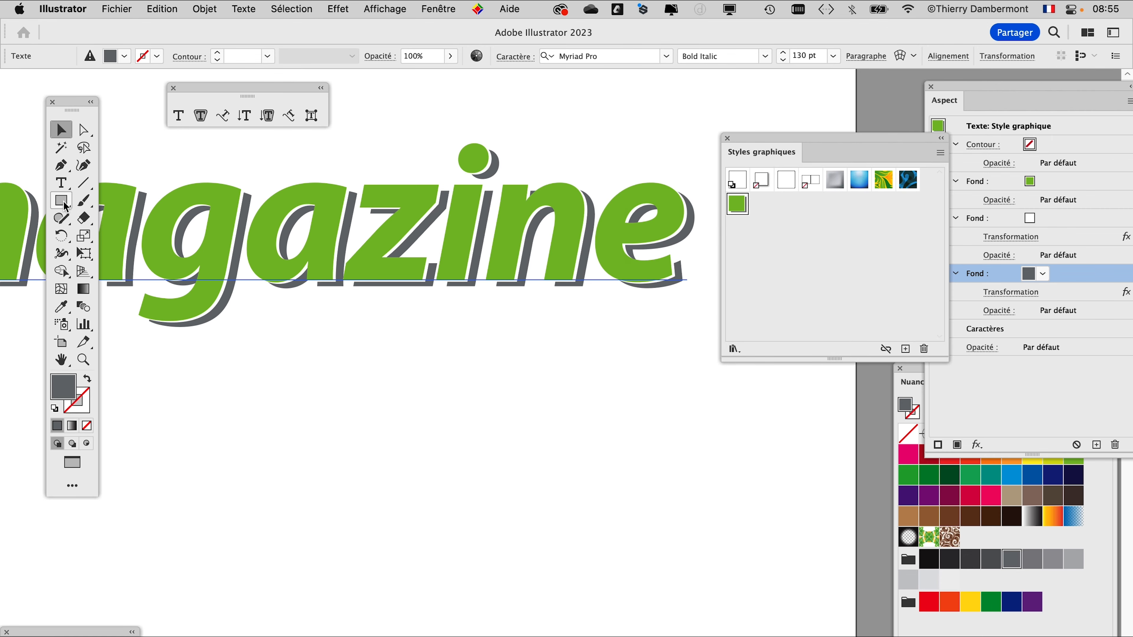
pyautogui.moveTo(65, 206); pyautogui.dragTo(132, 272)
pyautogui.moveTo(449, 410); pyautogui.dragTo(527, 431)
pyautogui.click(737, 204)
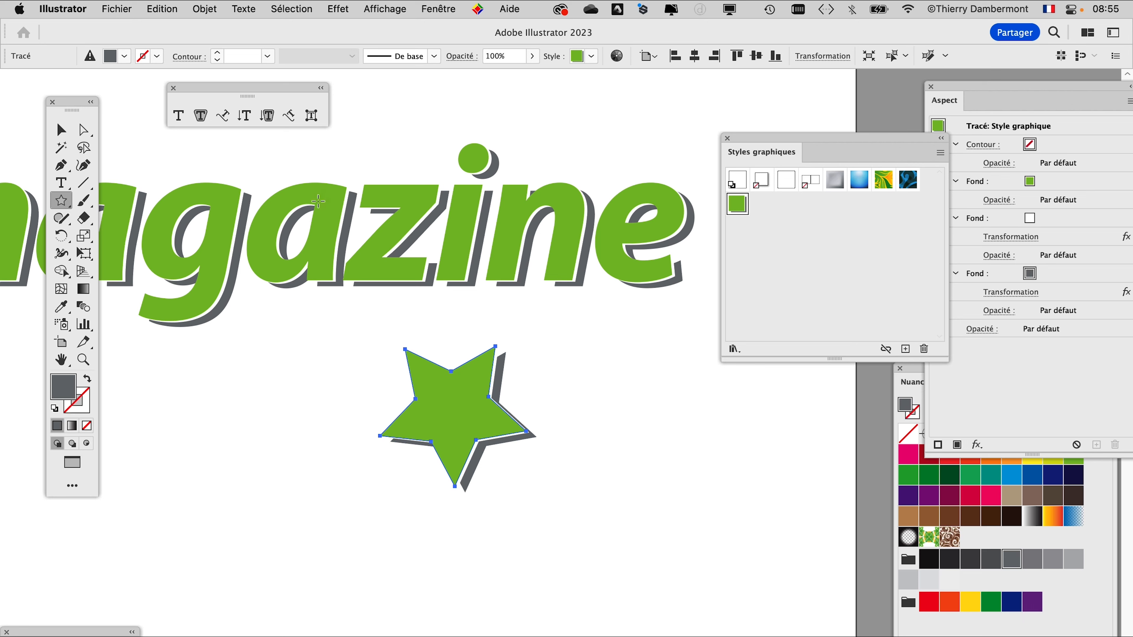
pyautogui.click(61, 129)
pyautogui.click(608, 393)
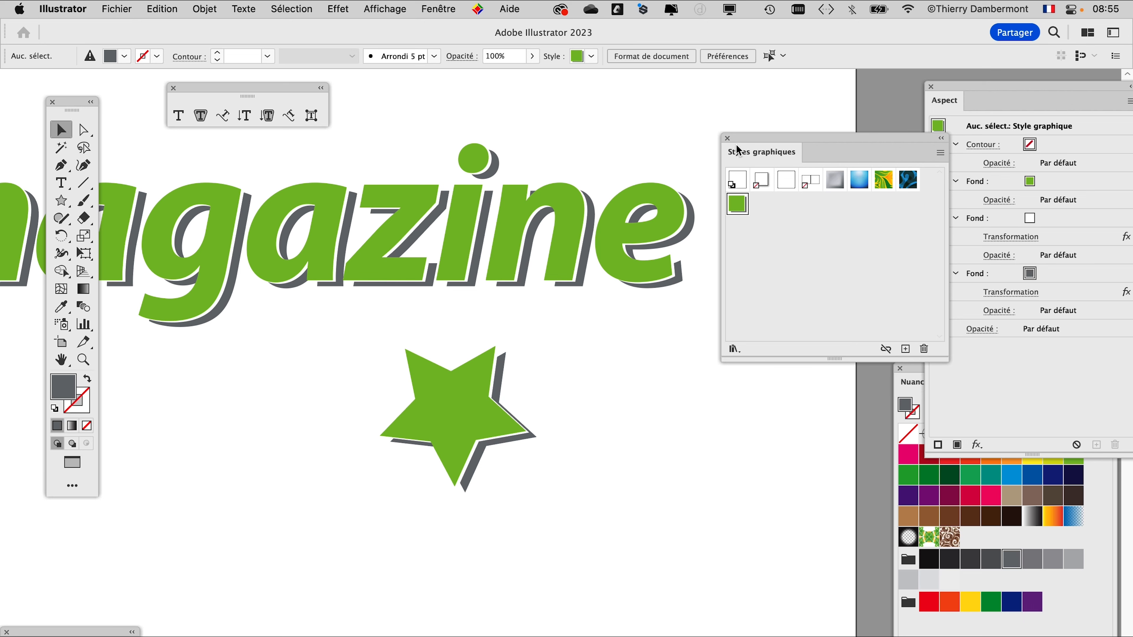
# Move the star beside the final "e" of "magazine" and deselect it
pyautogui.moveTo(737, 152); pyautogui.dragTo(874, 201)
pyautogui.moveTo(483, 420); pyautogui.dragTo(803, 199)
pyautogui.click(761, 351)
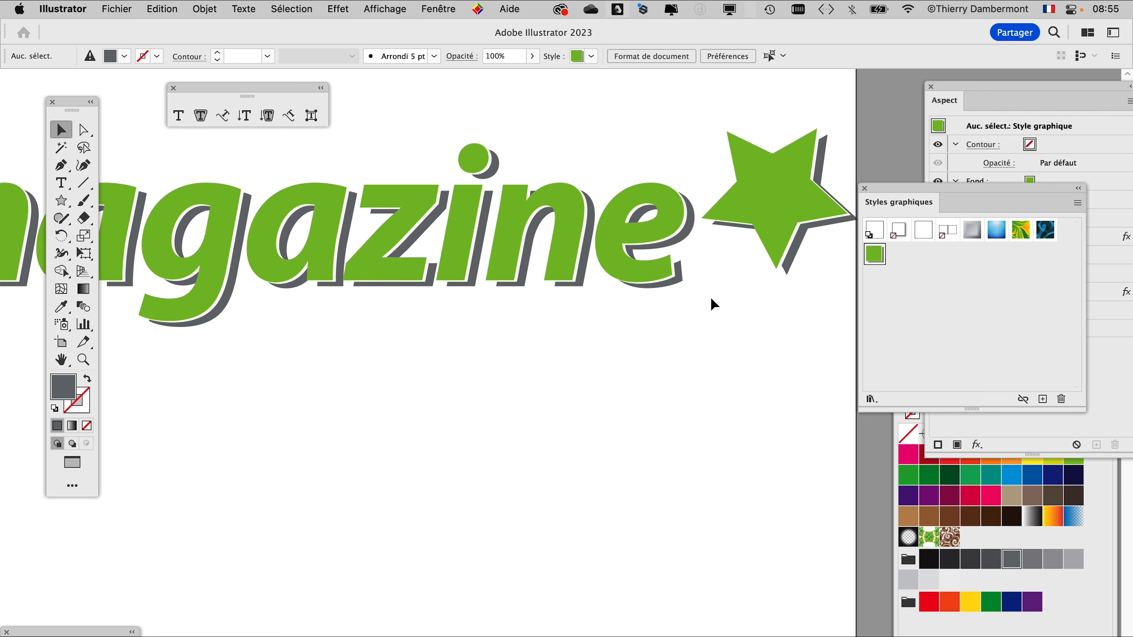
pyautogui.moveTo(778, 361); pyautogui.dragTo(588, 295)
pyautogui.click(501, 401)
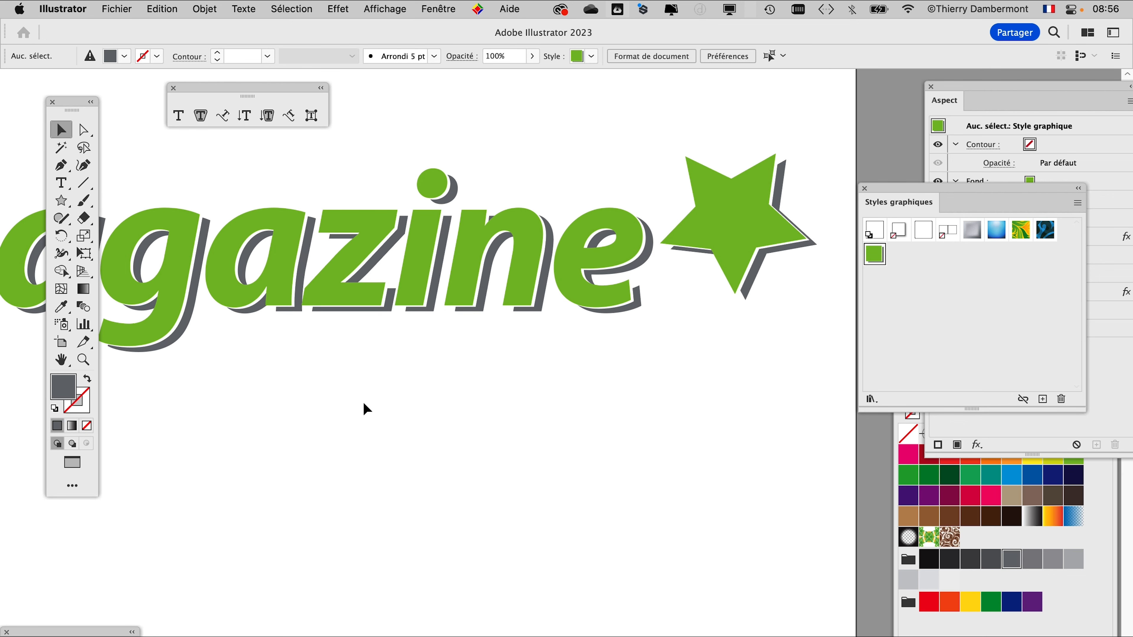
pyautogui.scroll(-1, 364, 402)
pyautogui.moveTo(351, 415); pyautogui.dragTo(510, 369)
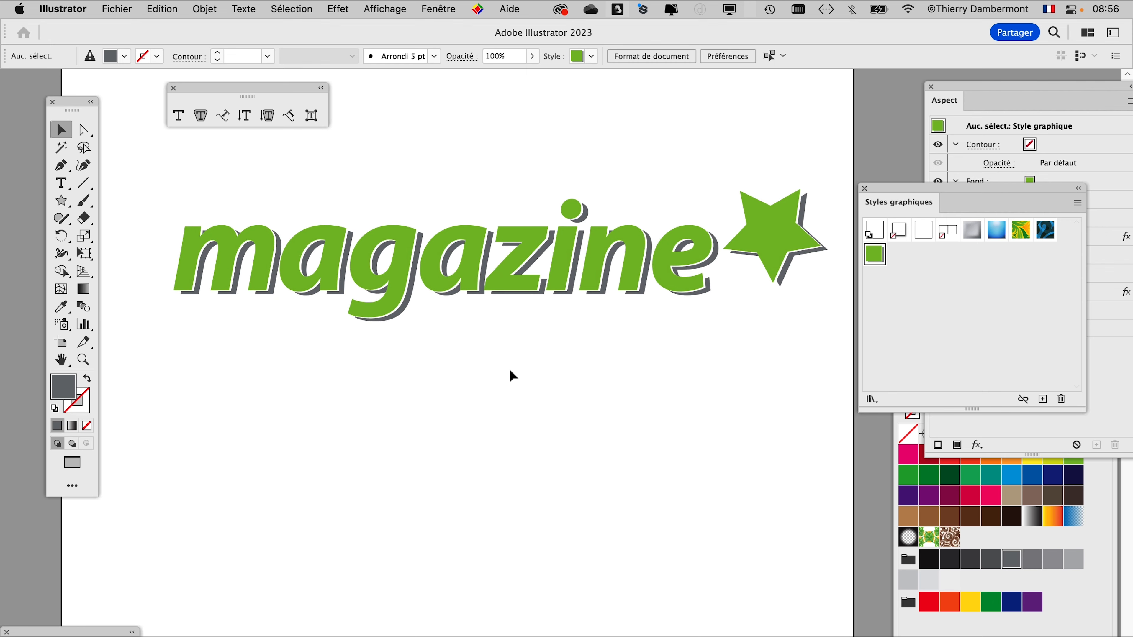
# Open the recent file transparences - 10.ai
pyautogui.hotkey('shift', 'F6')
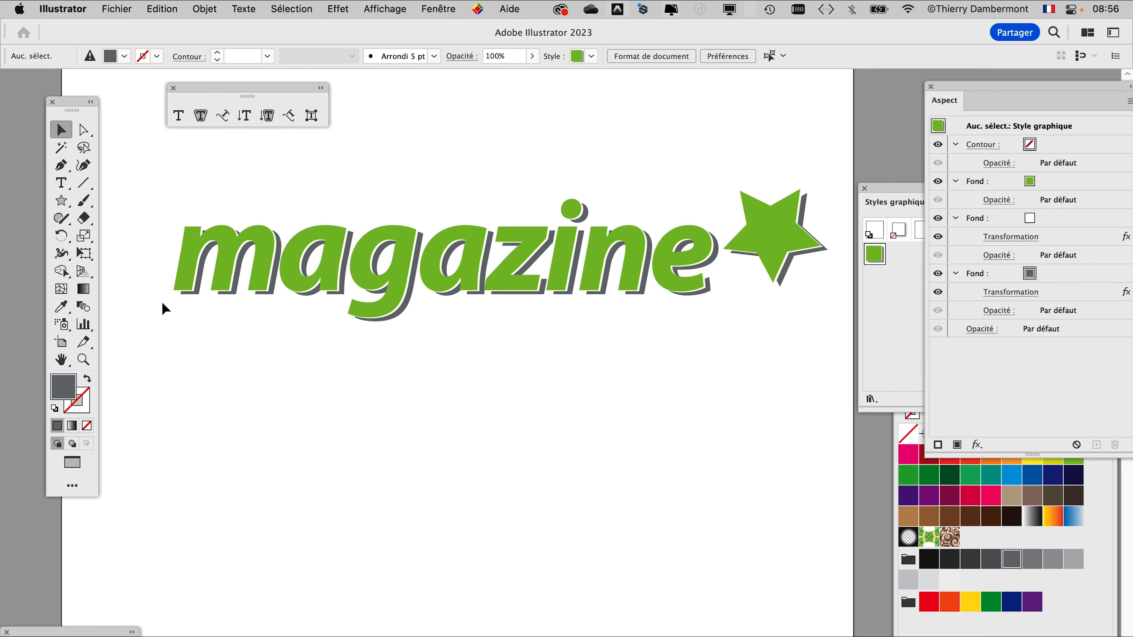
pyautogui.click(117, 9)
pyautogui.moveTo(137, 81)
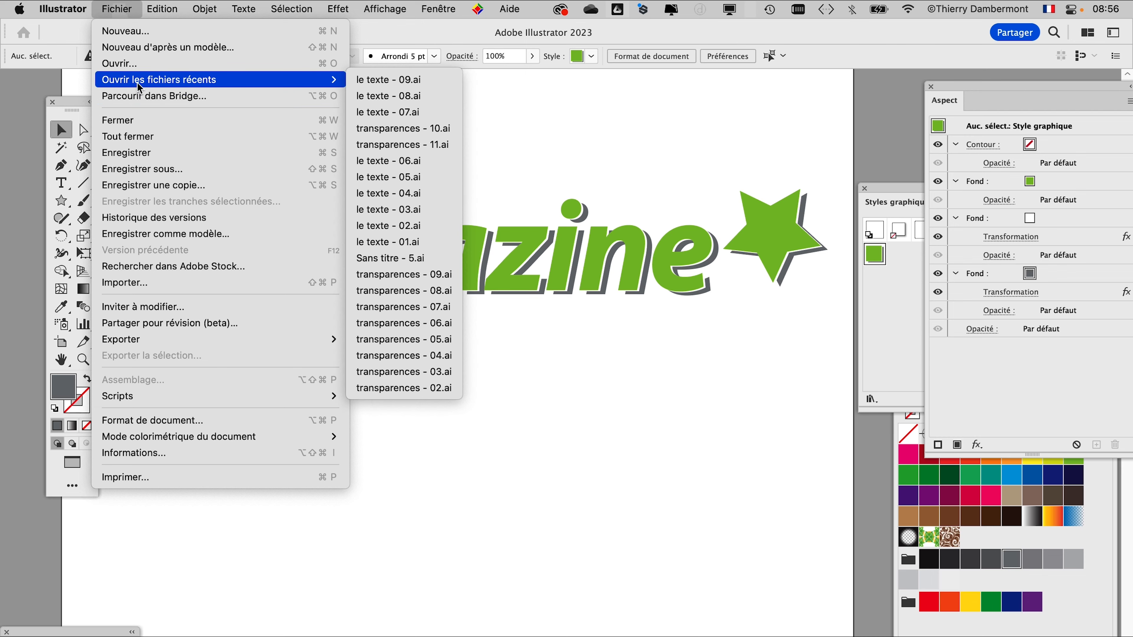
pyautogui.click(420, 130)
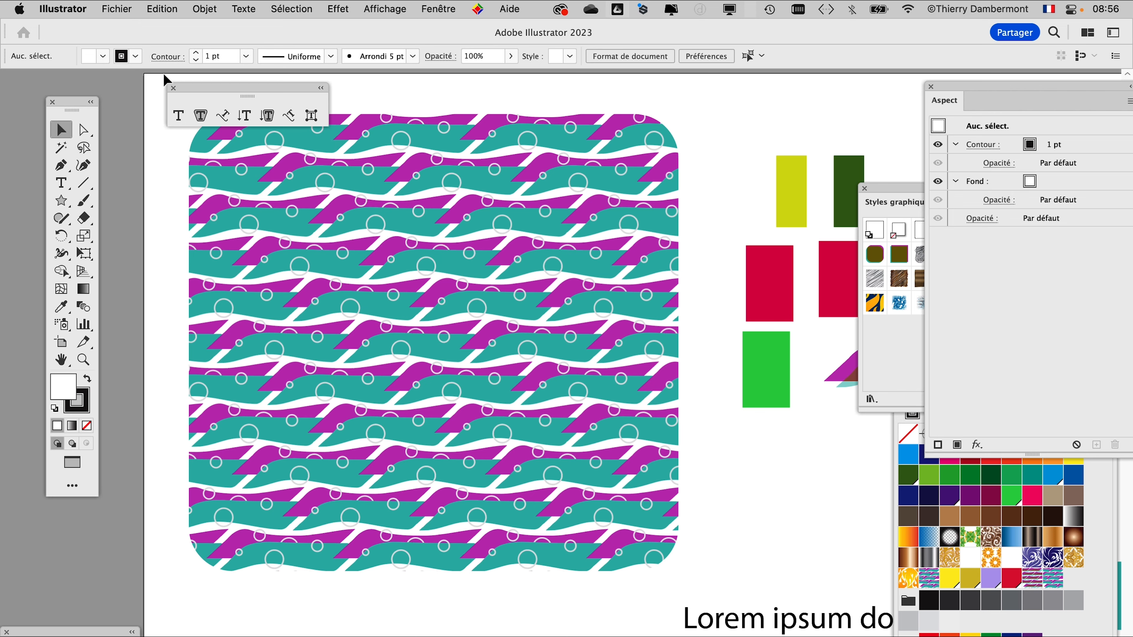
# Open the recent file le texte - 08.ai, which holds the Amazonia artwork on a grey background
pyautogui.click(124, 6)
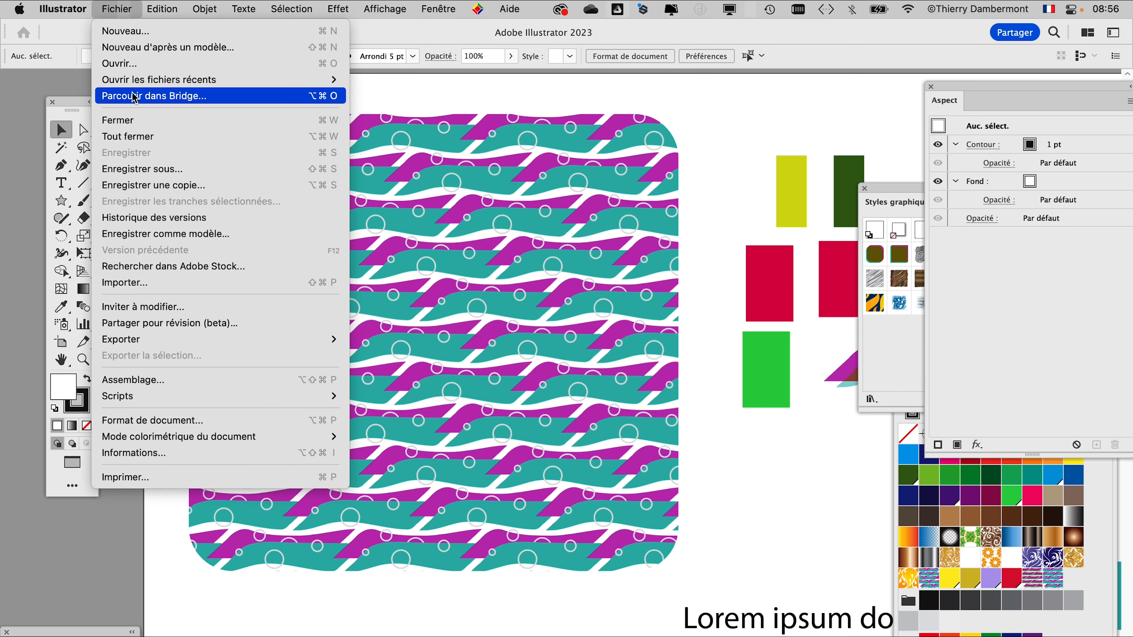
pyautogui.moveTo(140, 83)
pyautogui.click(390, 96)
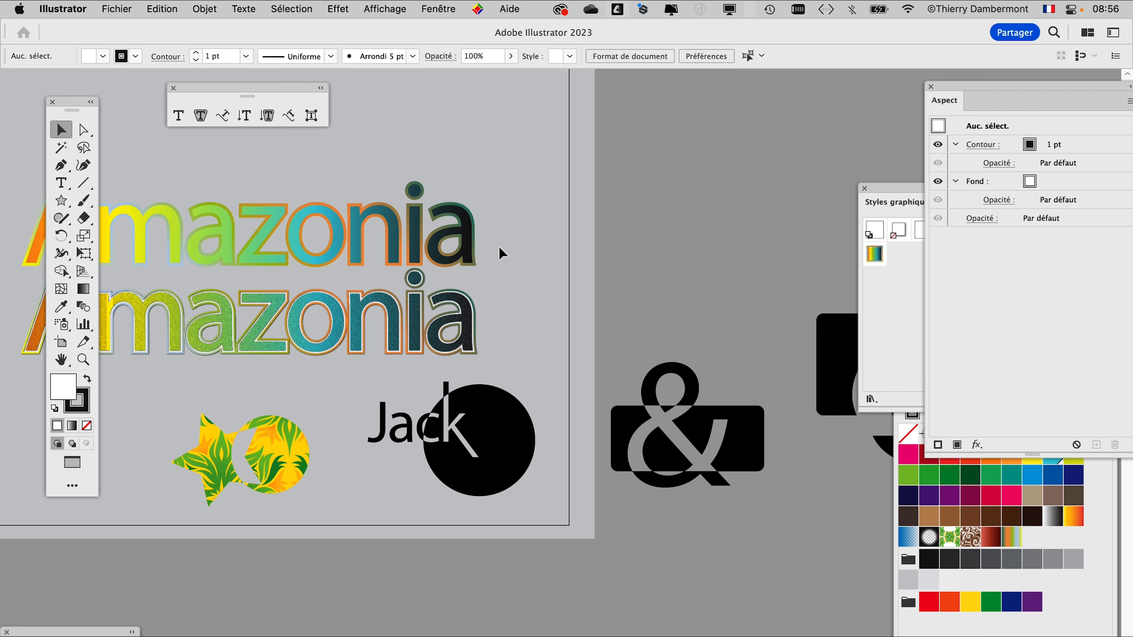
pyautogui.moveTo(500, 253); pyautogui.dragTo(652, 279)
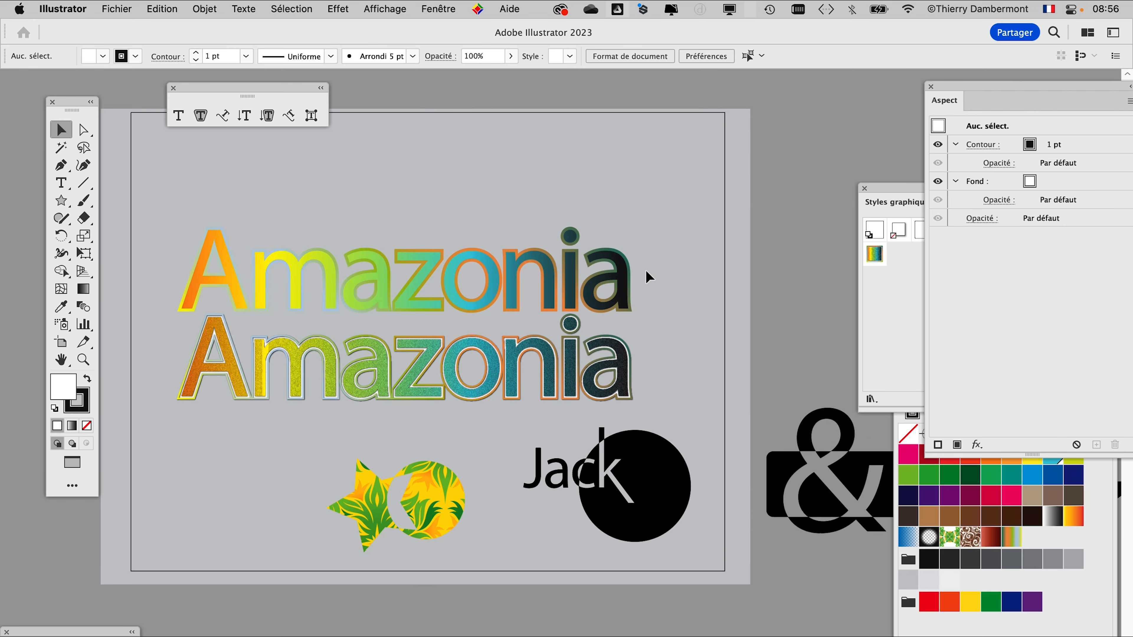
# Show the document's layers, unlock the "fond gris" layer and select the rectangle it contains
pyautogui.click(460, 8)
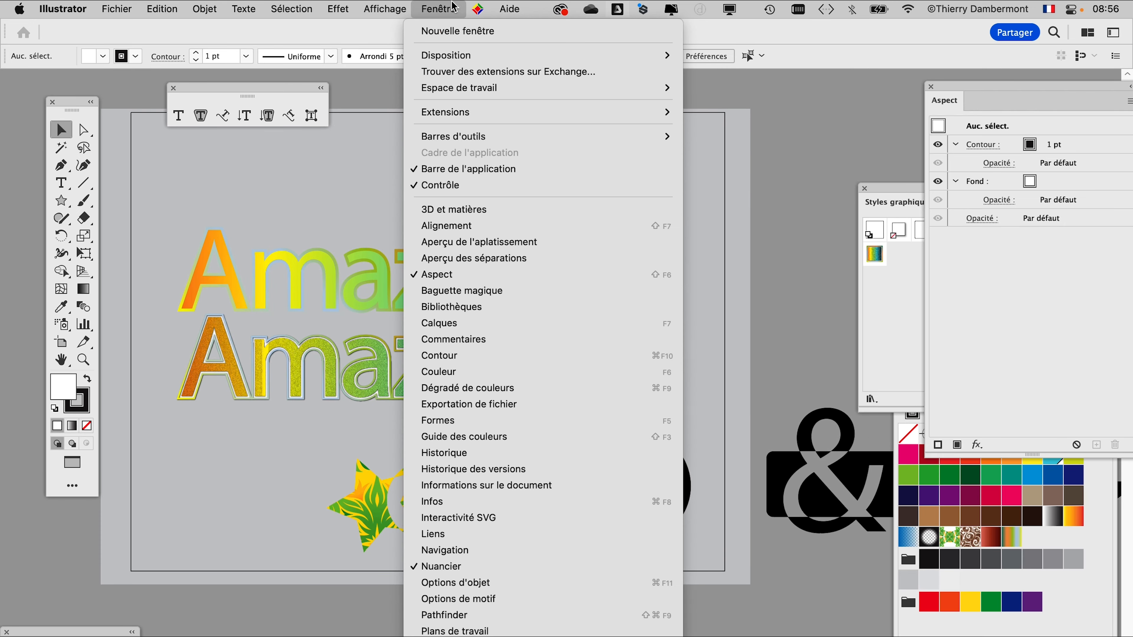
pyautogui.click(491, 323)
pyautogui.moveTo(342, 499); pyautogui.dragTo(712, 123)
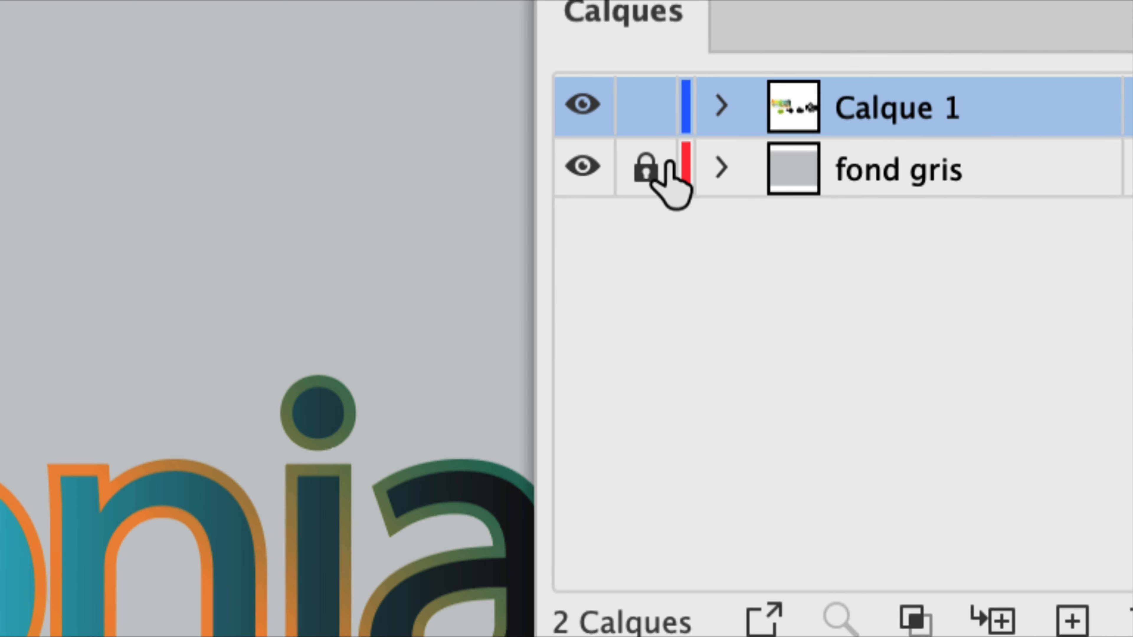
pyautogui.click(471, 330)
pyautogui.click(679, 161)
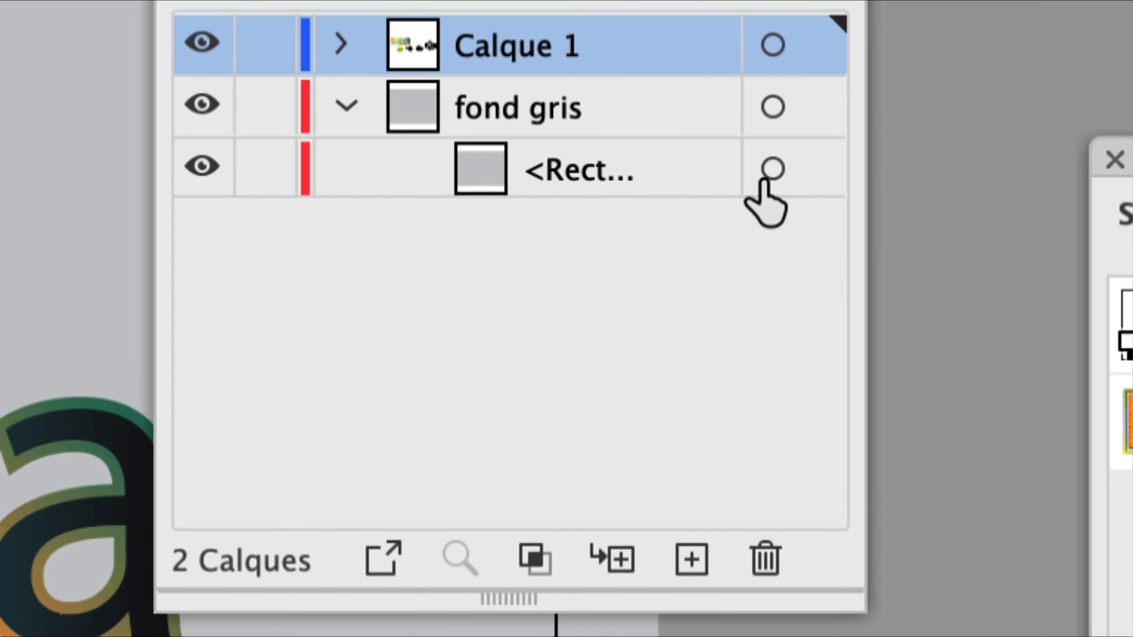
pyautogui.click(1117, 222)
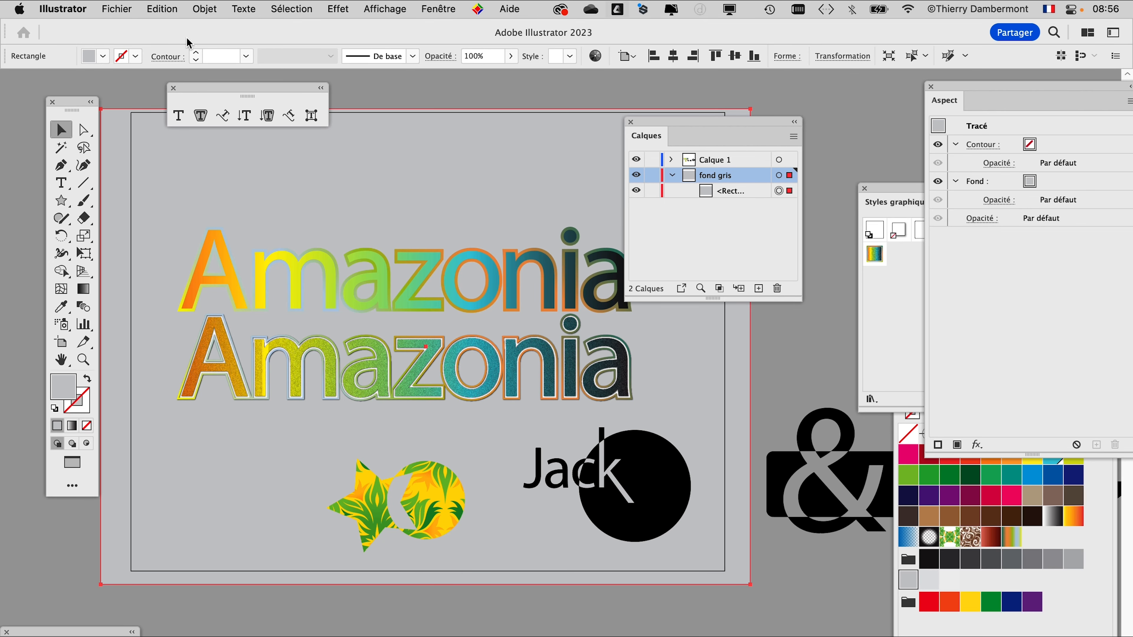
# Copy the selected grey background rectangle and move the layer list clear of the Amazonia text
pyautogui.click(154, 8)
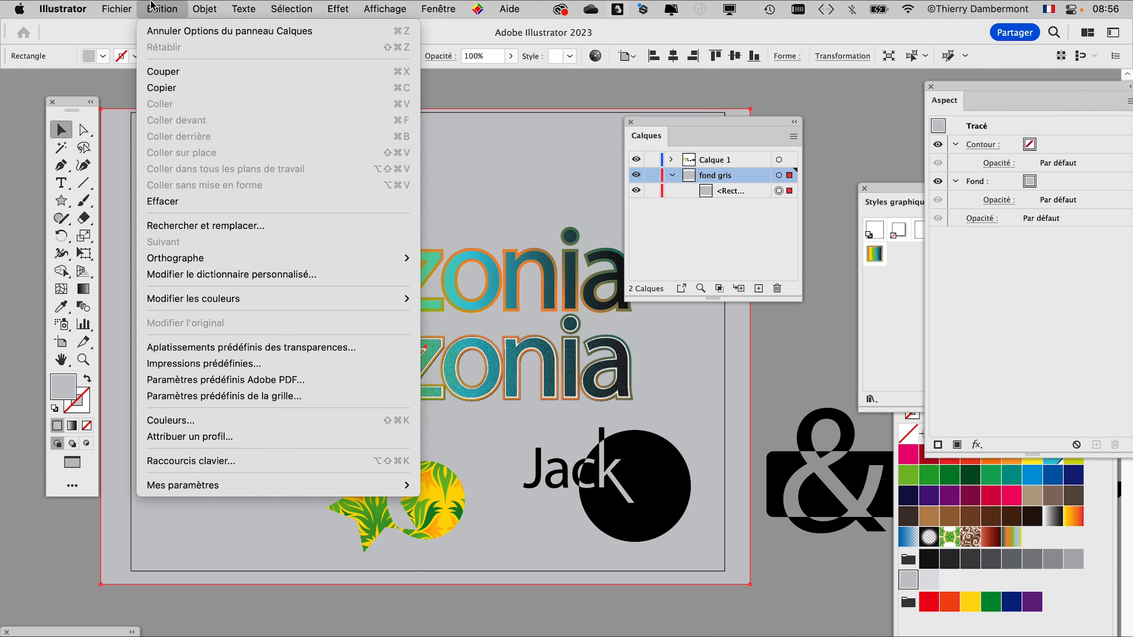
pyautogui.click(181, 88)
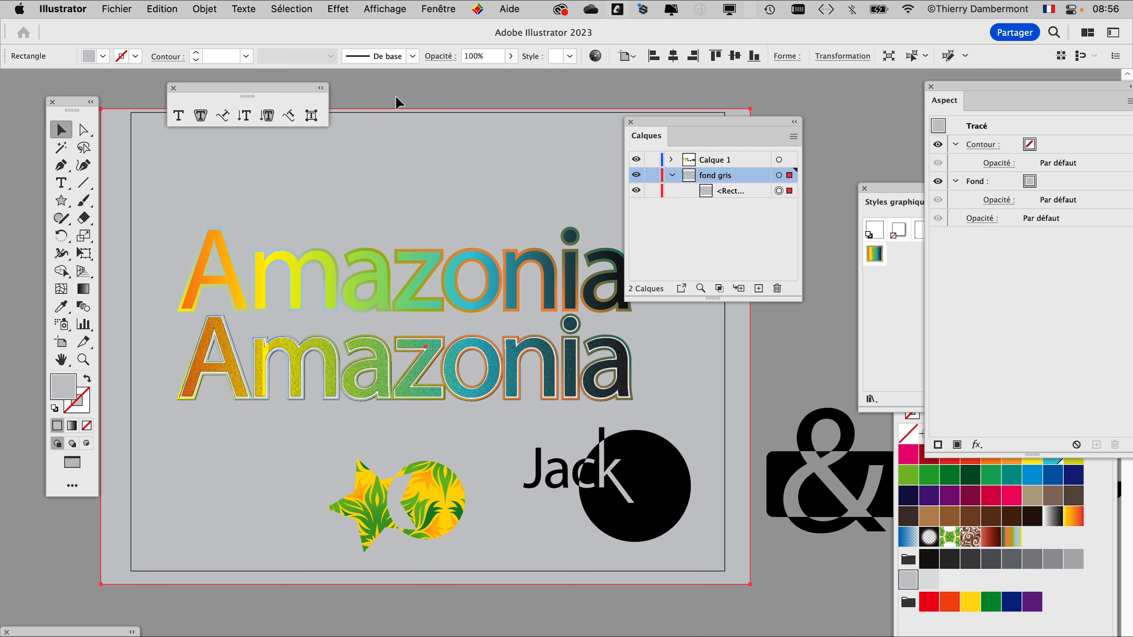
pyautogui.moveTo(669, 138); pyautogui.dragTo(846, 117)
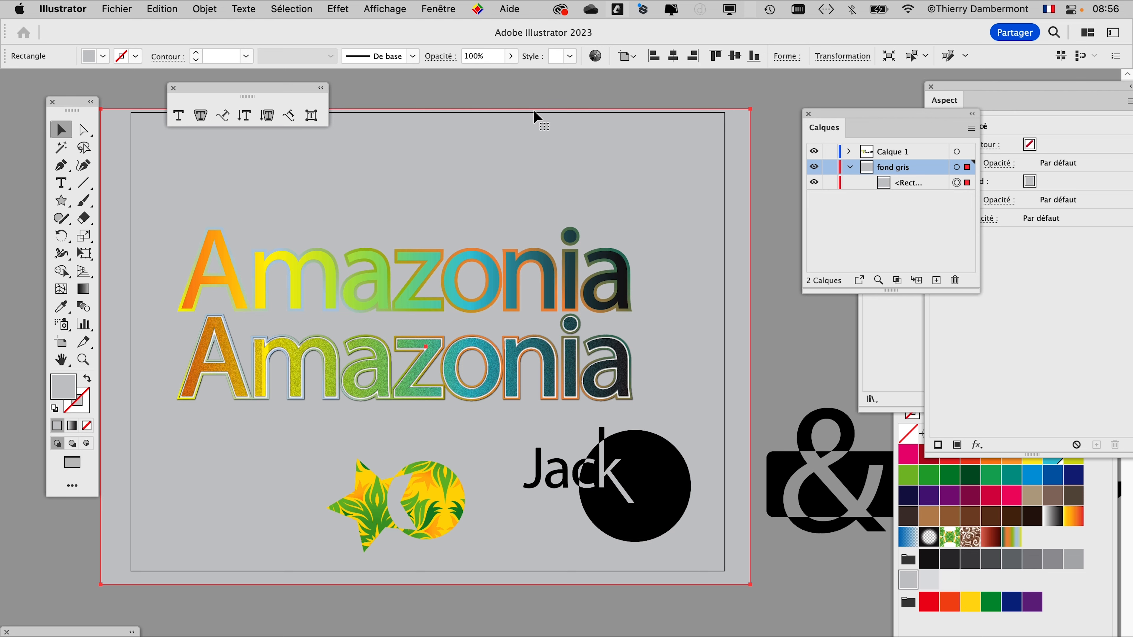
pyautogui.click(451, 7)
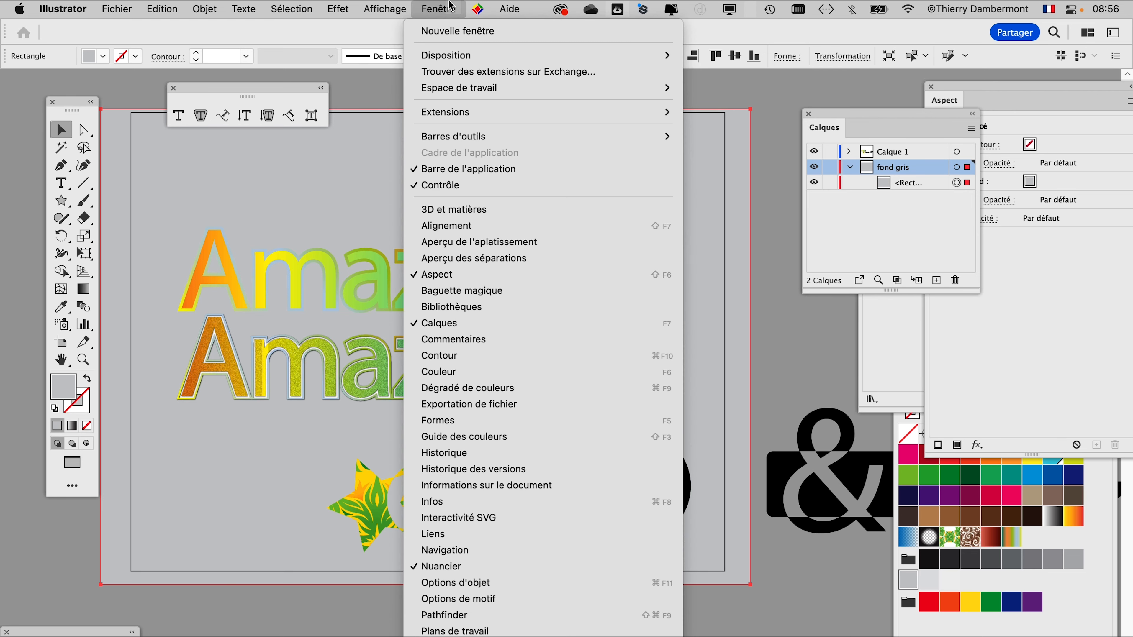
pyautogui.scroll(-10, 551, 230)
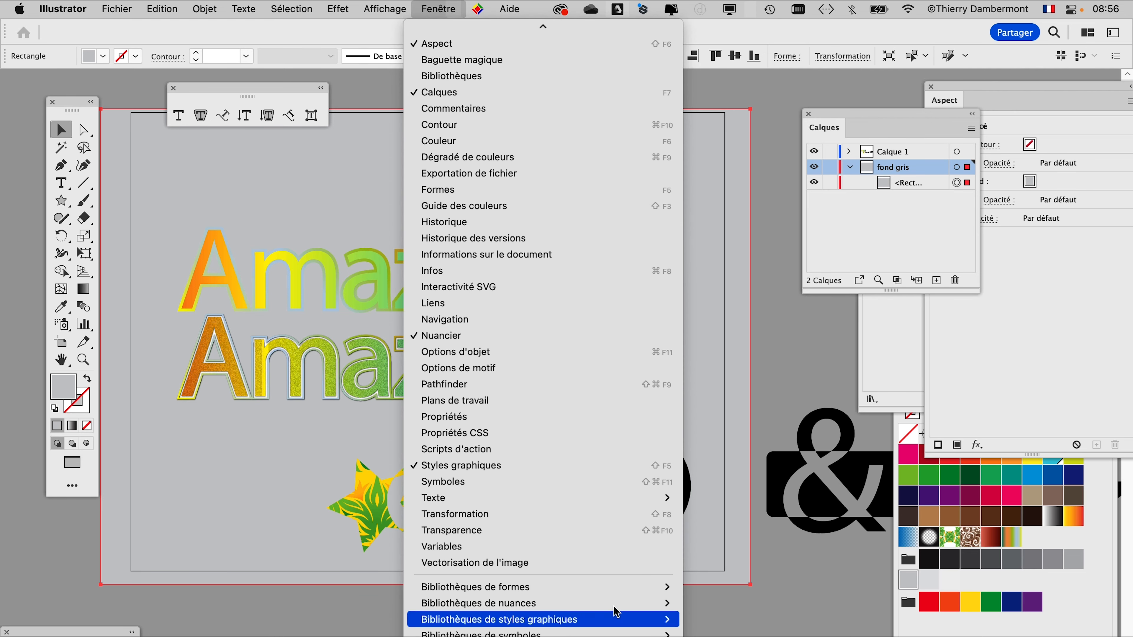
pyautogui.click(781, 244)
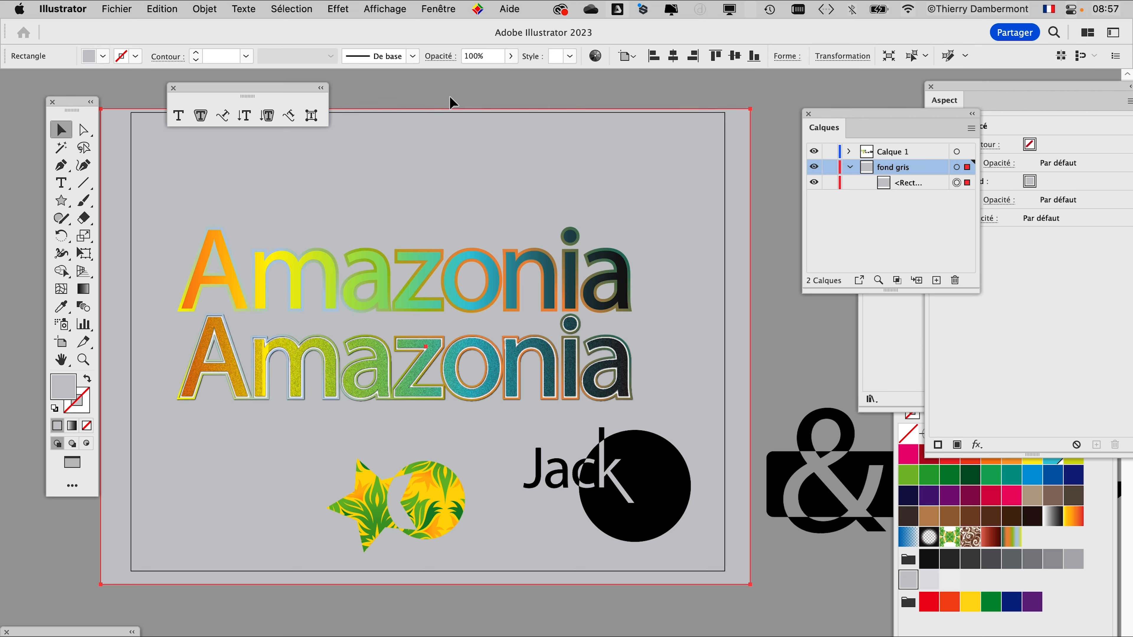
# Deselect the grey rectangle and switch back to the document containing the word "magazine" and the star
pyautogui.click(449, 98)
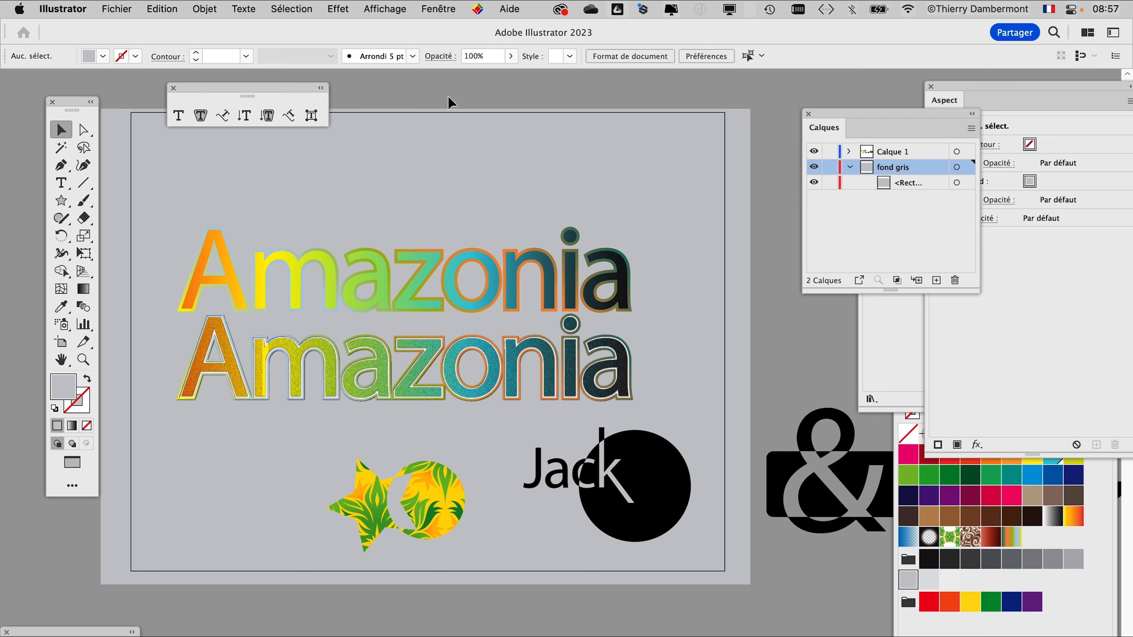
pyautogui.click(447, 10)
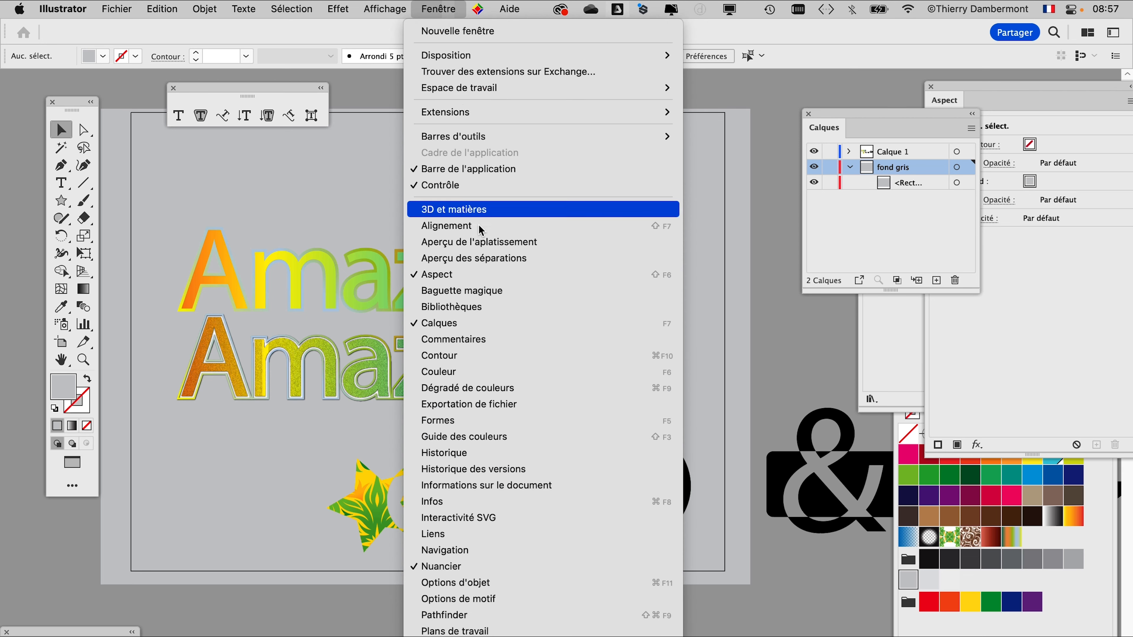
pyautogui.scroll(-5, 490, 270)
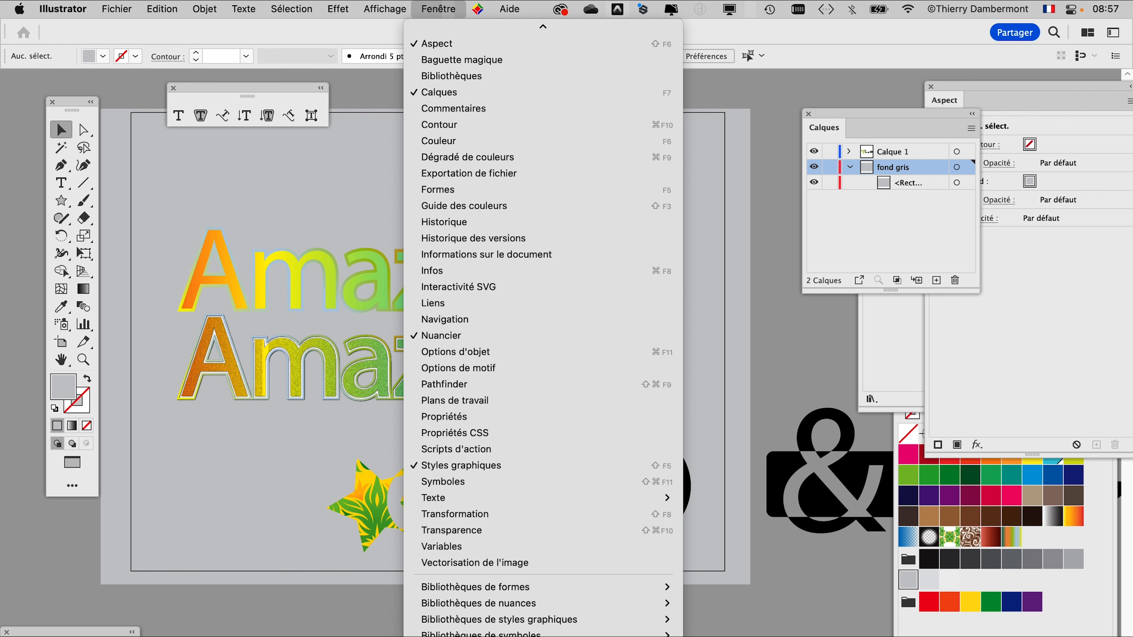
pyautogui.click(531, 625)
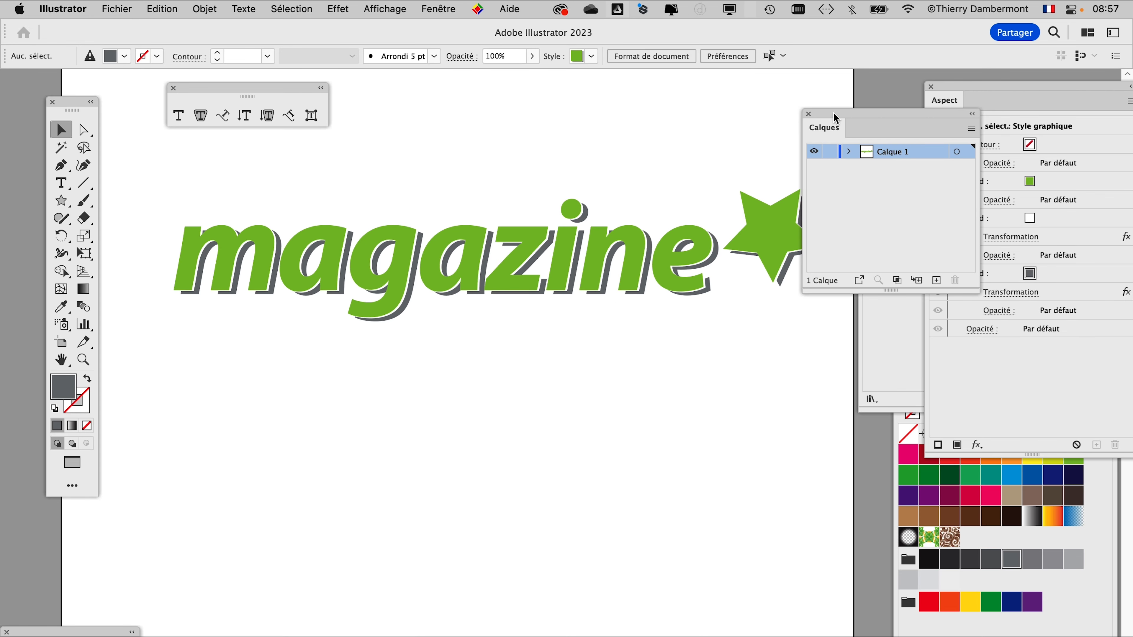
# Set pasting to keep the original layers, and paste the copied grey rectangle in place in the magazine document
pyautogui.moveTo(833, 114); pyautogui.dragTo(640, 115)
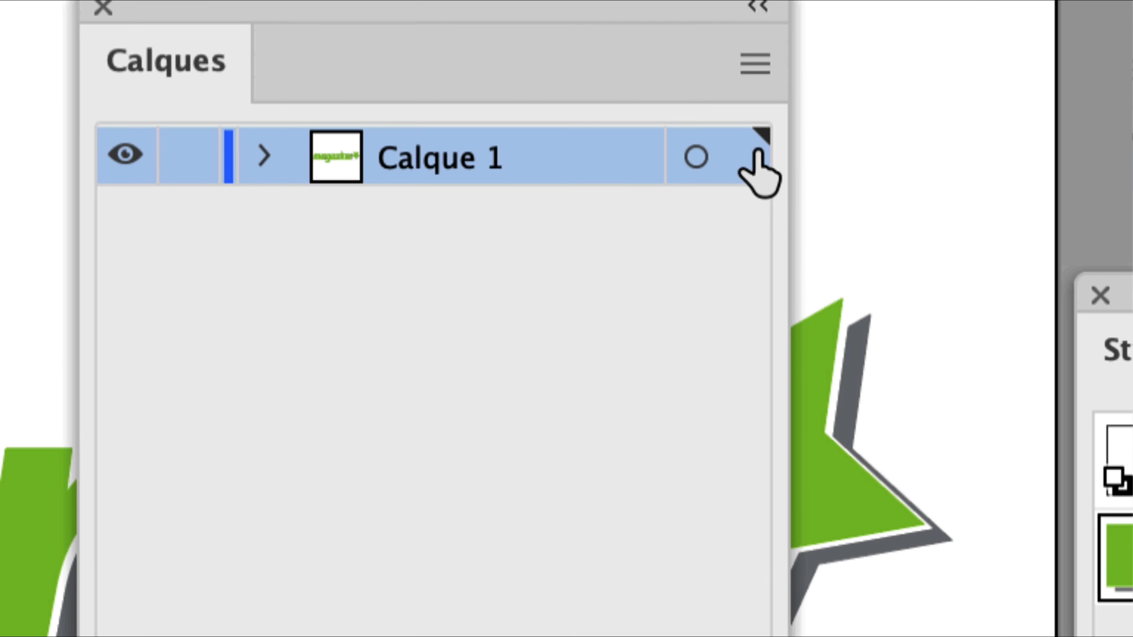
pyautogui.click(778, 131)
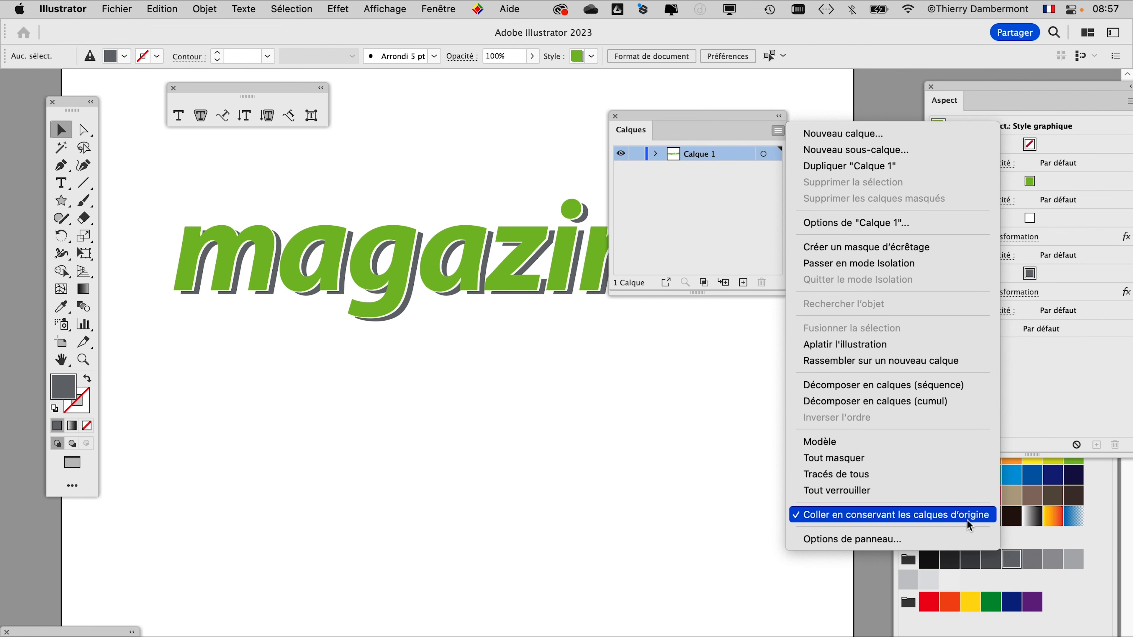
pyautogui.click(967, 520)
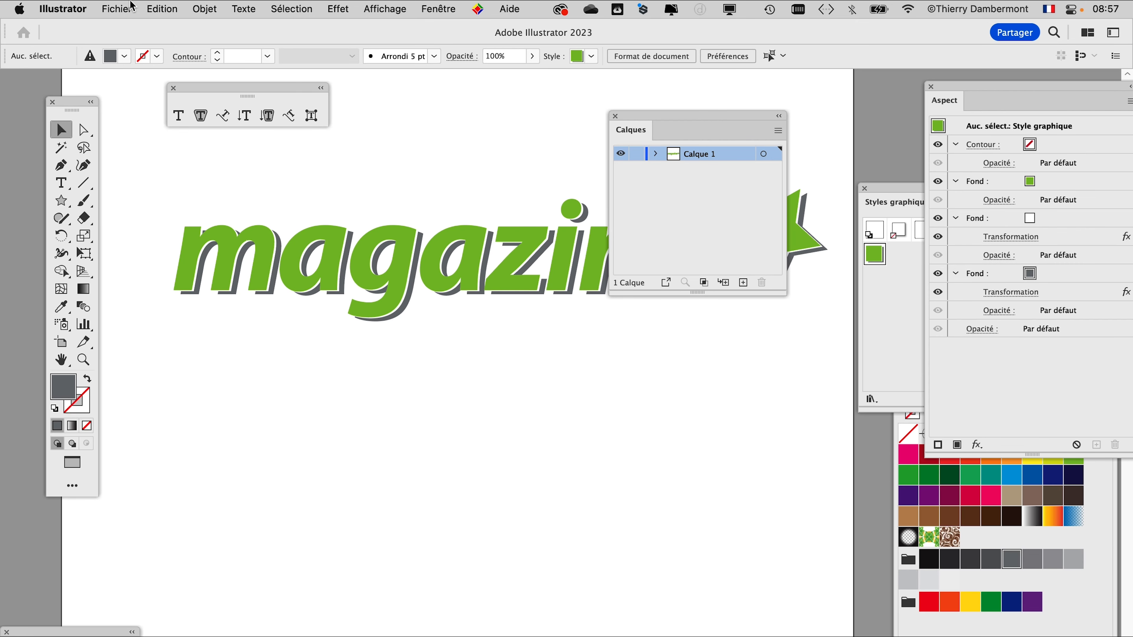
pyautogui.click(174, 7)
pyautogui.click(200, 153)
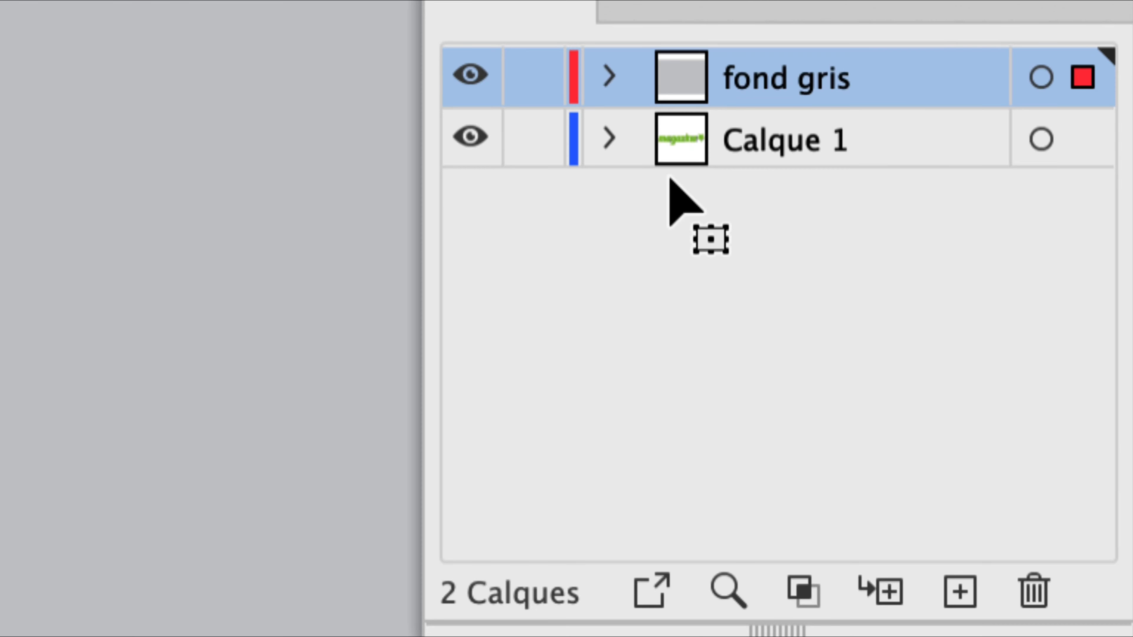
# Check the contents of the "fond gris" layer and move that layer below "Calque 1"
pyautogui.click(655, 153)
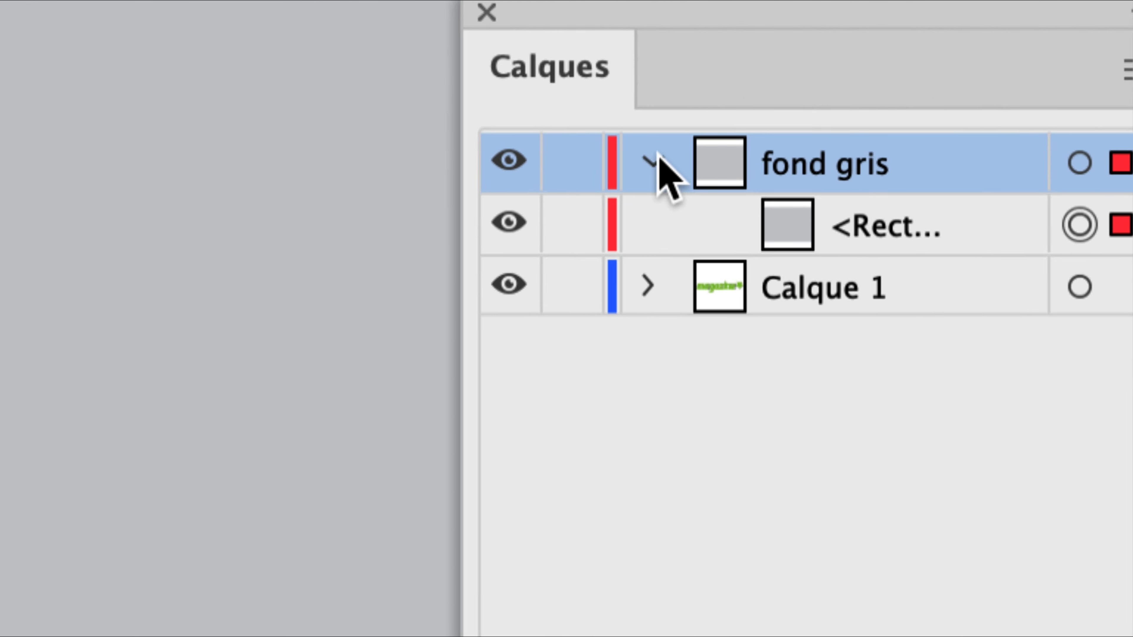
pyautogui.click(654, 151)
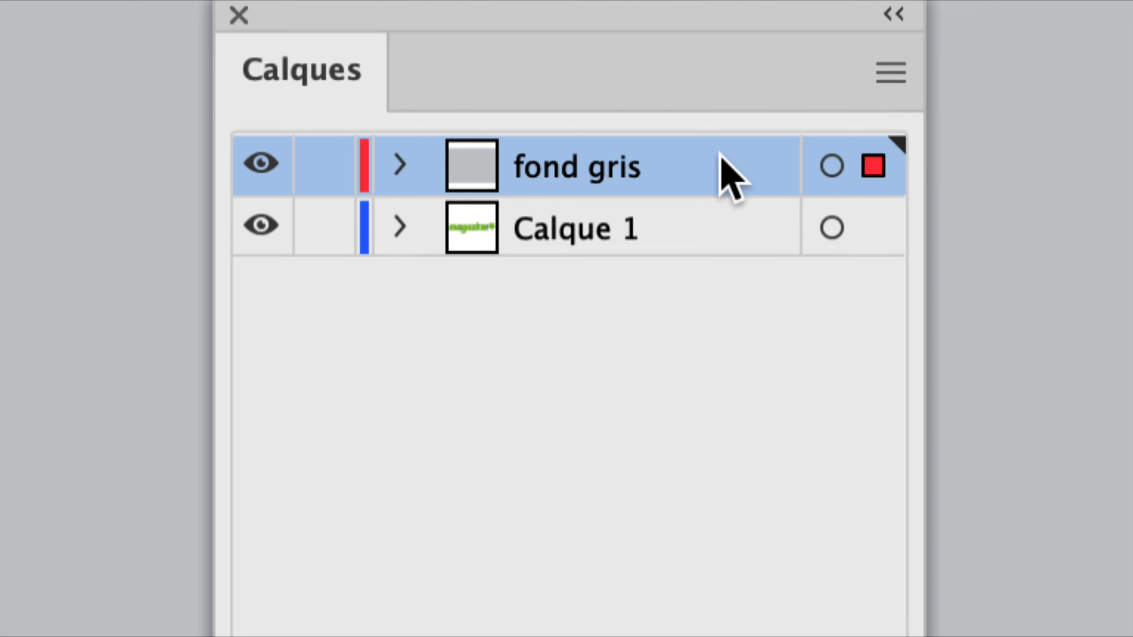
pyautogui.moveTo(731, 176); pyautogui.dragTo(714, 250)
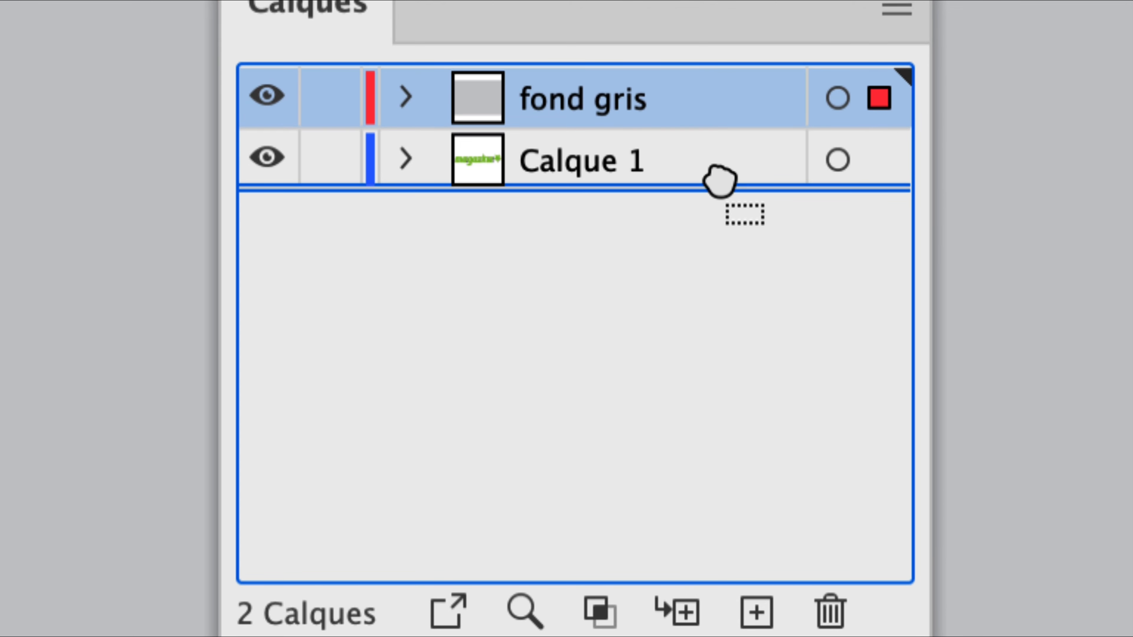
pyautogui.moveTo(720, 181); pyautogui.dragTo(725, 188)
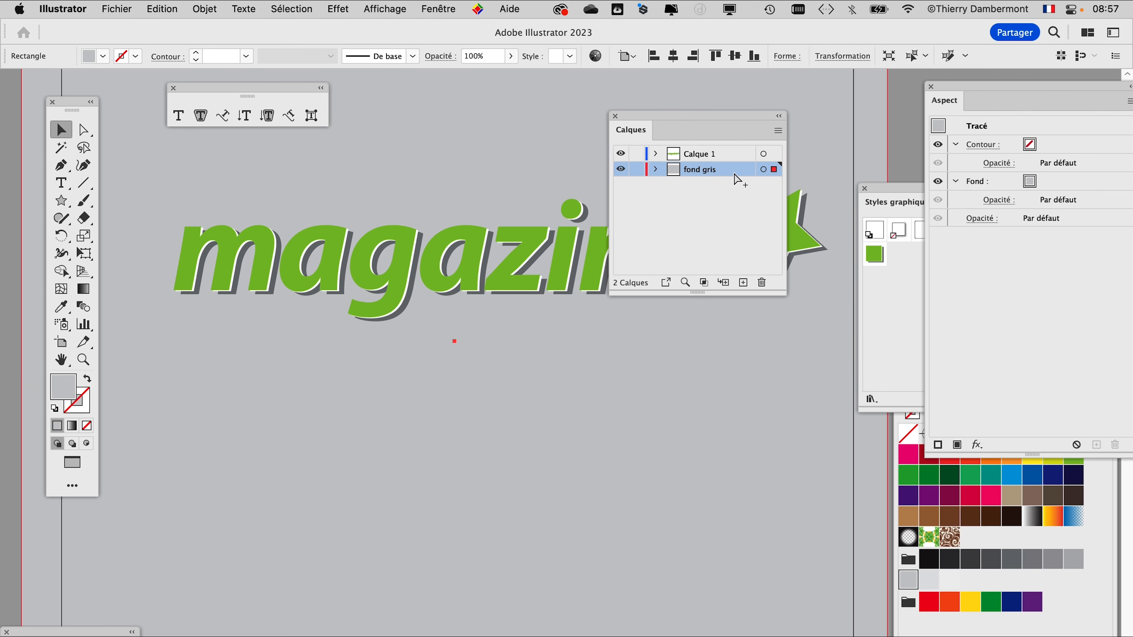
# Clear the floating panels off the artwork and examine the letters' white and dark grey offset fills against the grey background
pyautogui.moveTo(647, 120); pyautogui.dragTo(830, 125)
pyautogui.scroll(5, 557, 265)
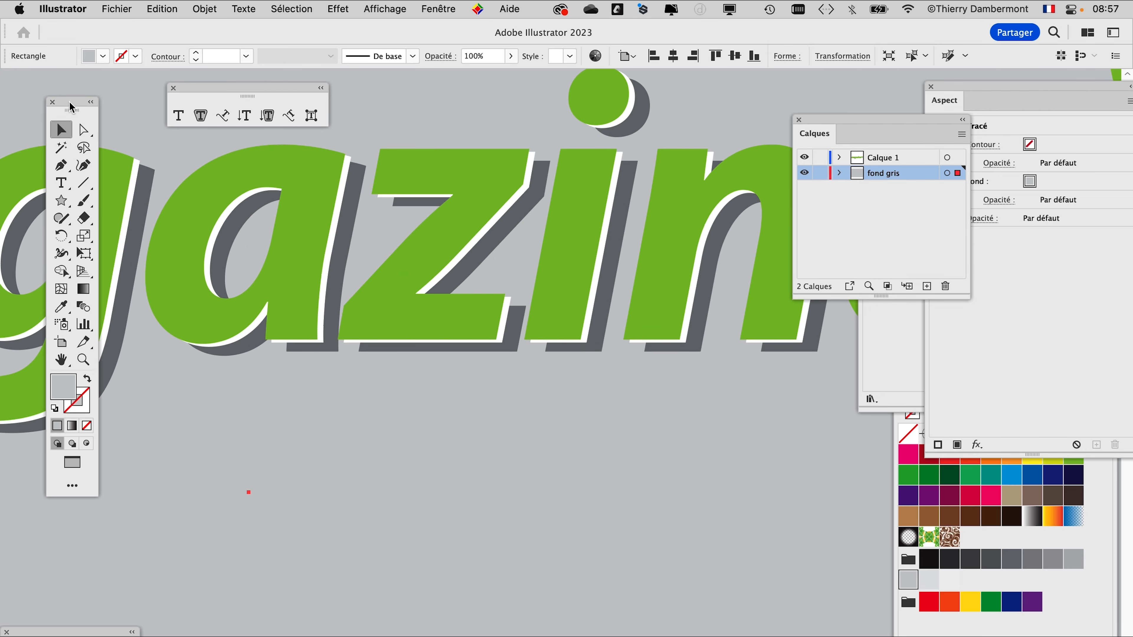
pyautogui.moveTo(69, 106); pyautogui.dragTo(39, 97)
pyautogui.scroll(-3, 450, 319)
pyautogui.moveTo(596, 352); pyautogui.dragTo(470, 330)
pyautogui.scroll(5, 495, 329)
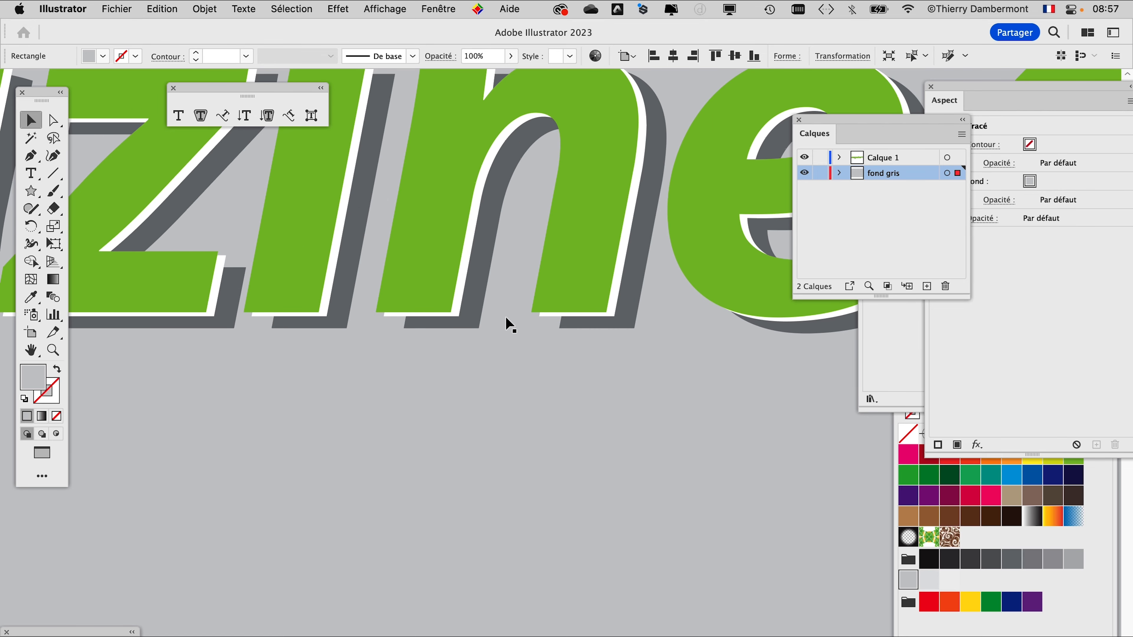
pyautogui.scroll(-3, 505, 316)
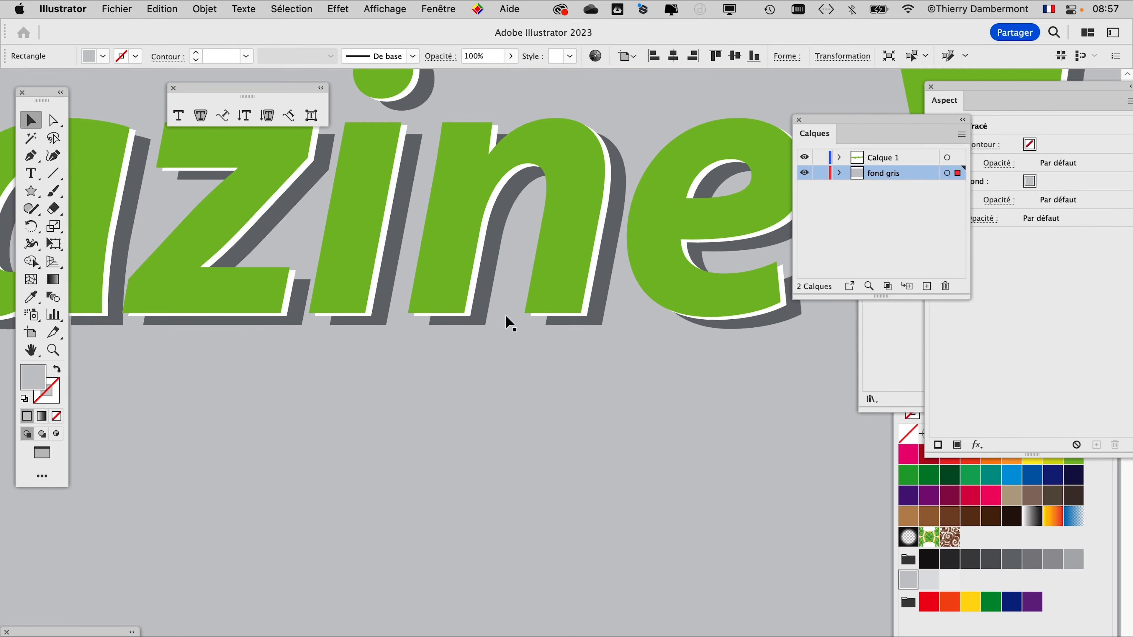
pyautogui.scroll(-2, 506, 315)
pyautogui.scroll(-4, 509, 320)
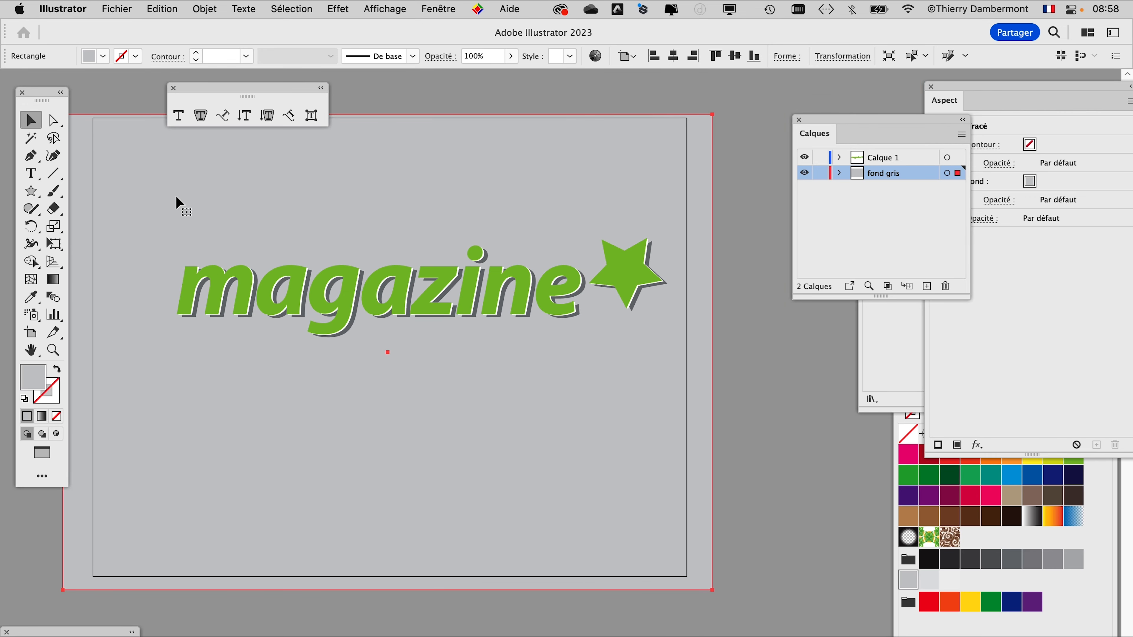
# Undo a trial shift of the grey rectangle, lock the "fond gris" layer and make "Calque 1" the active layer
pyautogui.moveTo(171, 191); pyautogui.dragTo(211, 209)
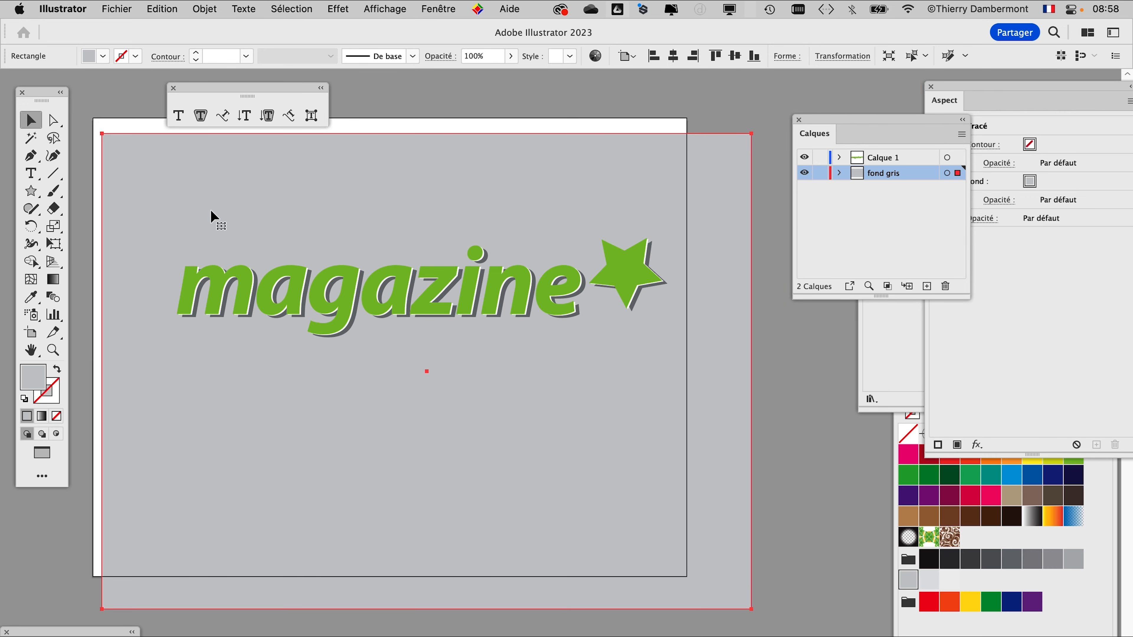
pyautogui.press('super+z')
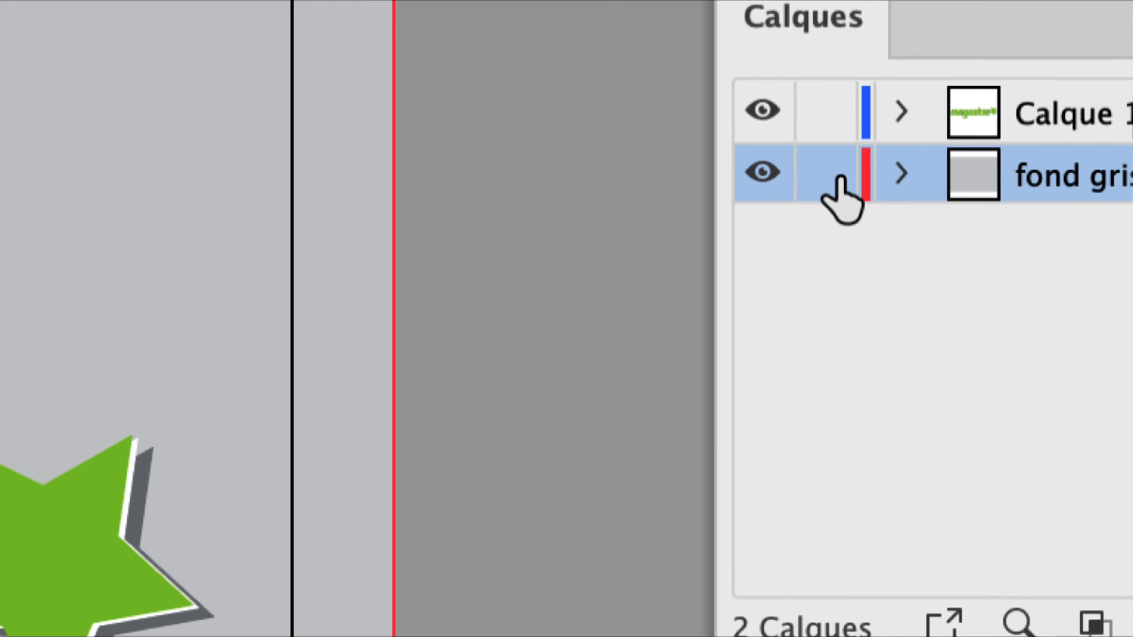
pyautogui.click(818, 173)
pyautogui.click(1057, 109)
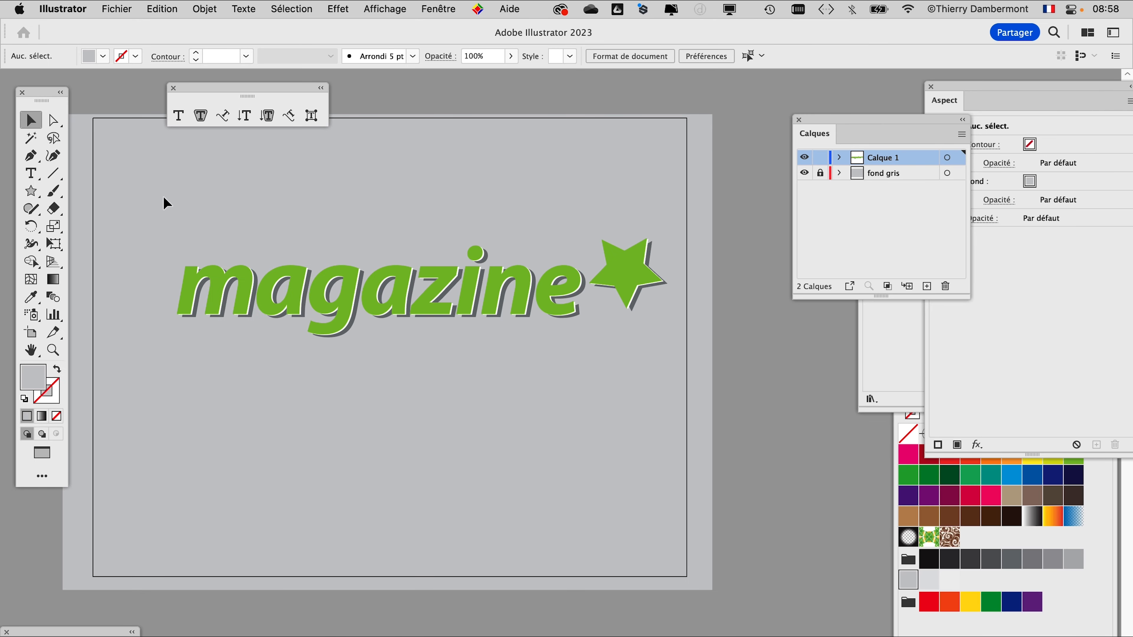
# Select the word "magazine" together with the star, move both to the upper part of the artboard and deselect them
pyautogui.moveTo(163, 197); pyautogui.dragTo(496, 308)
pyautogui.moveTo(685, 374); pyautogui.dragTo(685, 375)
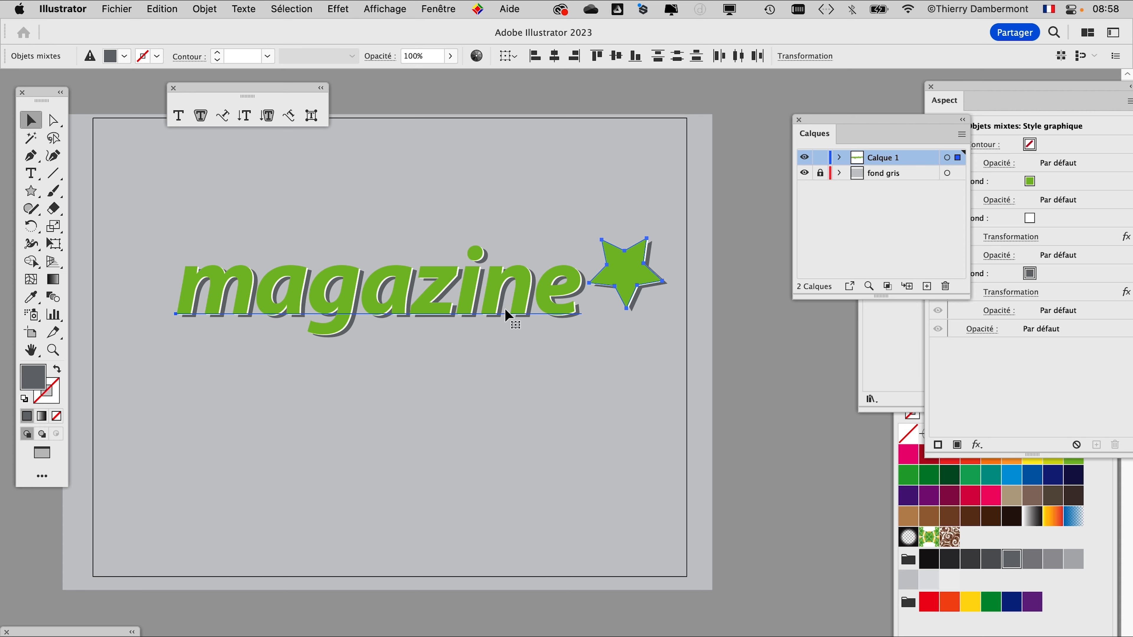
pyautogui.moveTo(504, 308); pyautogui.dragTo(481, 230)
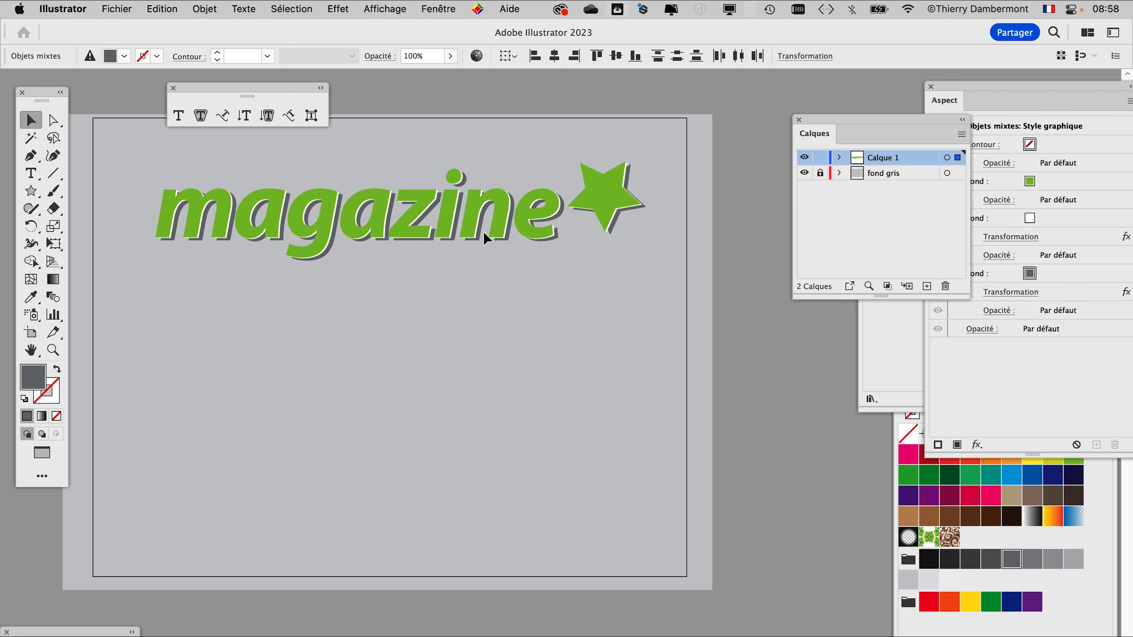
pyautogui.click(479, 284)
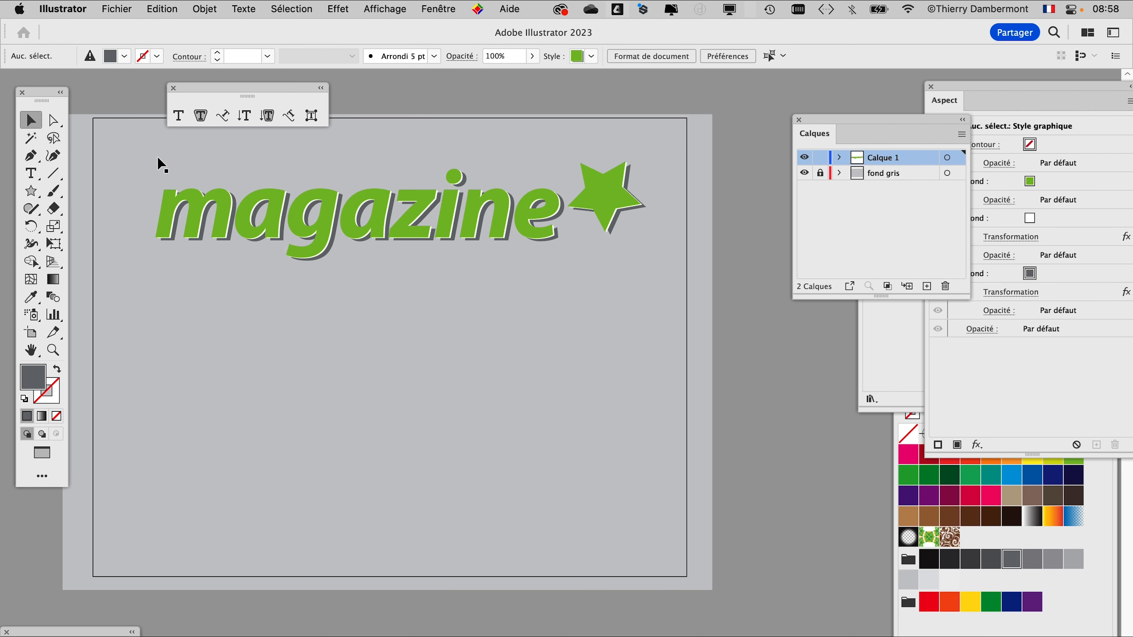
# Select the word "magazine" and the star, and place a duplicate of both in the lower part of the artboard
pyautogui.moveTo(158, 156); pyautogui.dragTo(405, 235)
pyautogui.press('super+z')
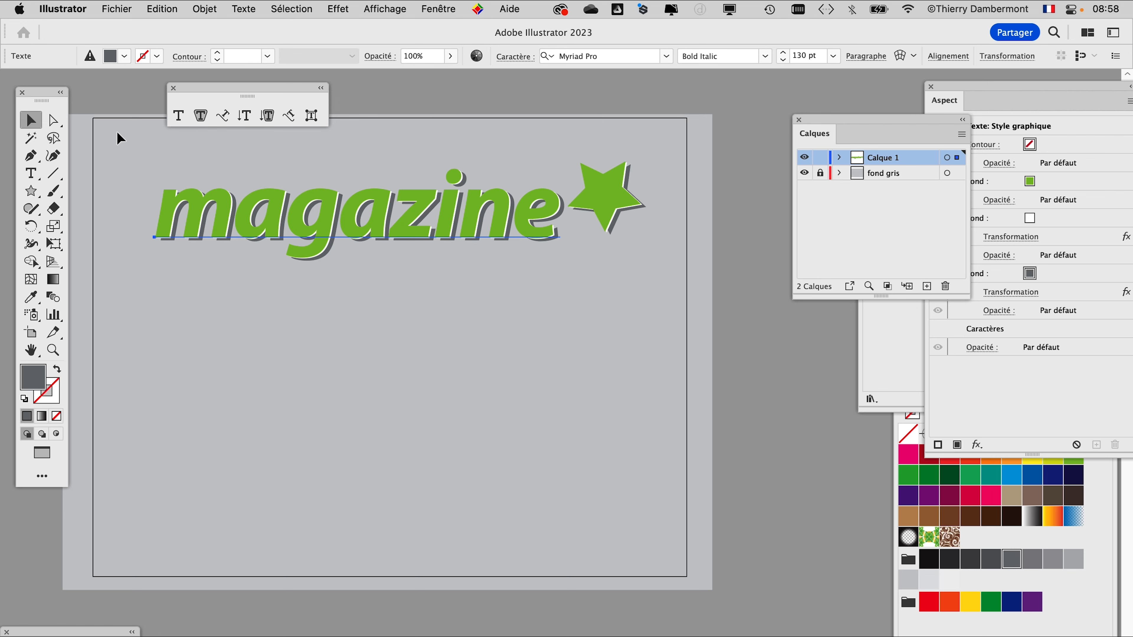
pyautogui.moveTo(119, 138); pyautogui.dragTo(522, 246)
pyautogui.moveTo(400, 242); pyautogui.dragTo(389, 463)
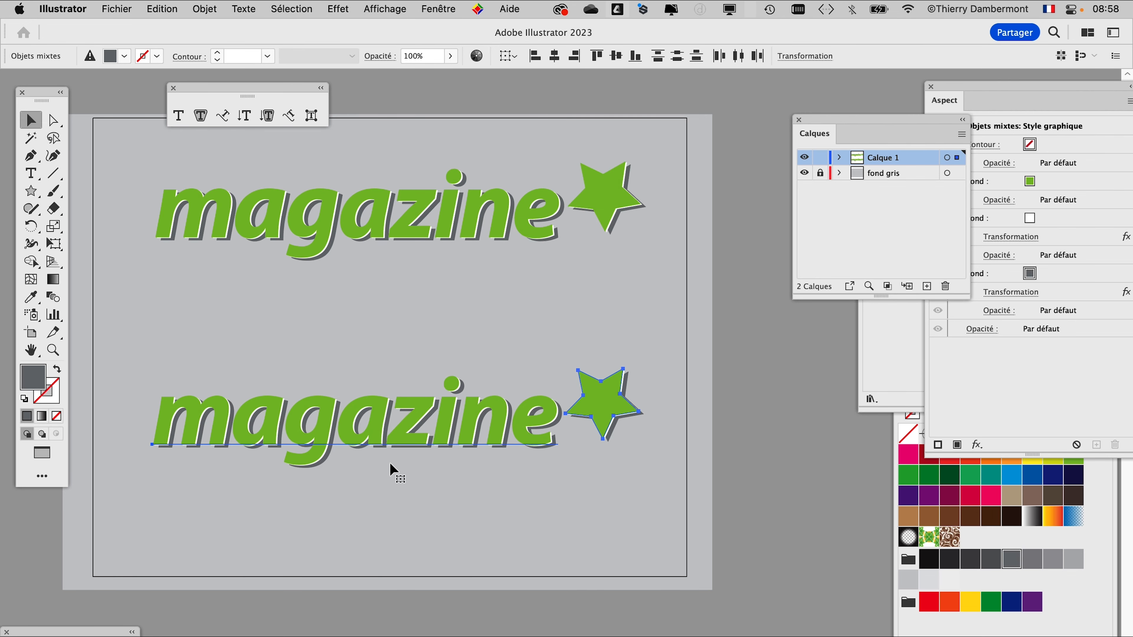
# Rasterize the lower "magazine" and star copy in RVB mode at 600 ppp with a white background
pyautogui.click(204, 9)
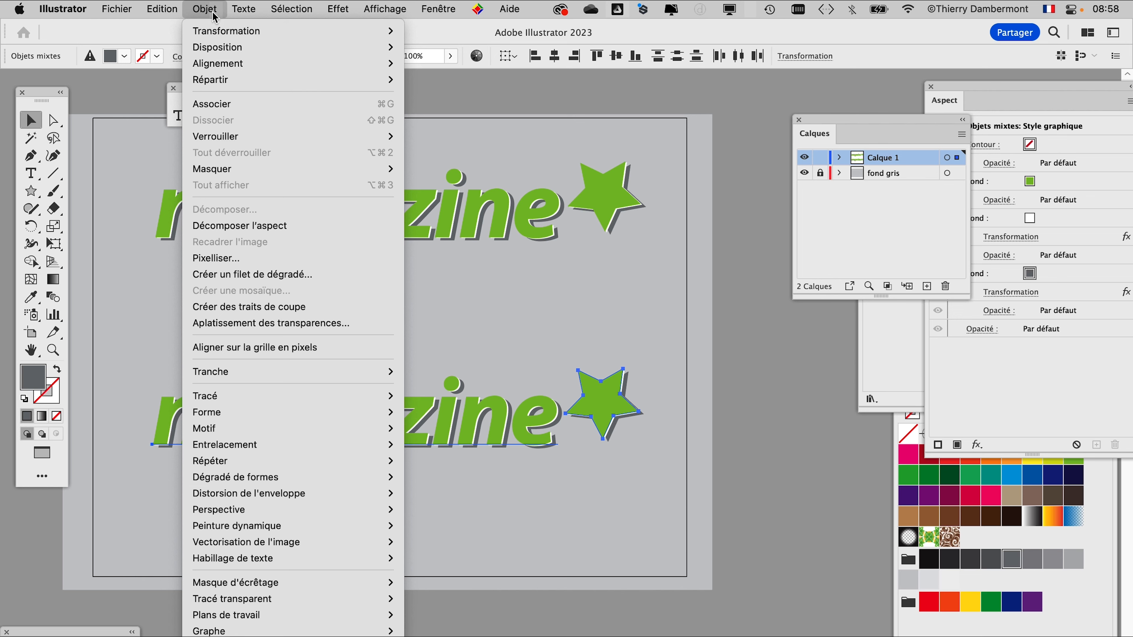
pyautogui.click(224, 258)
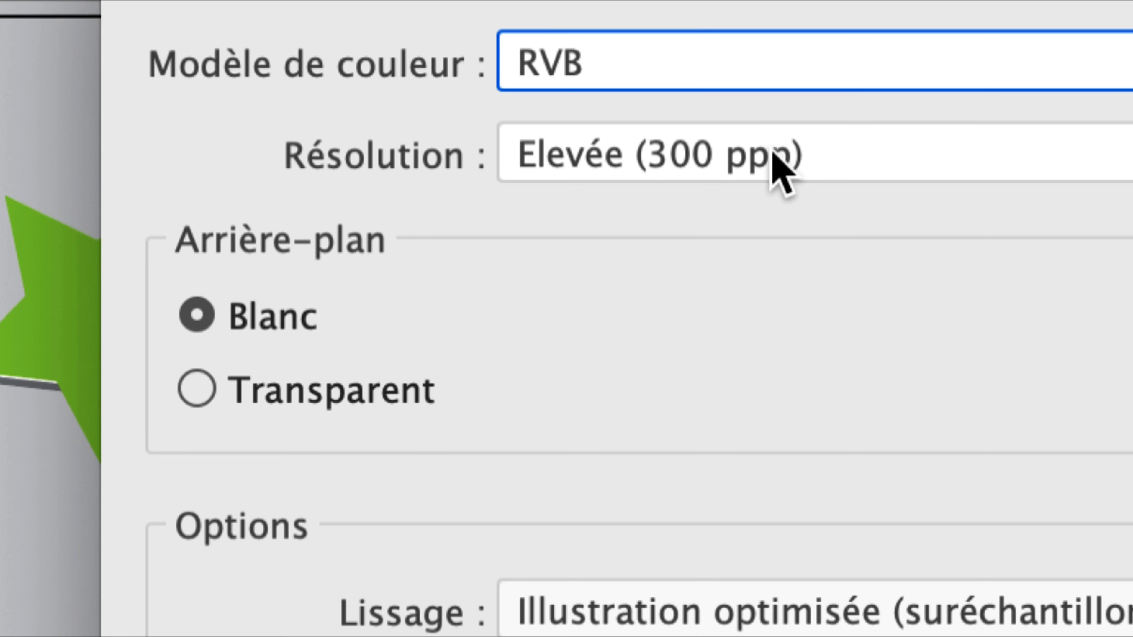
pyautogui.click(774, 152)
pyautogui.click(773, 152)
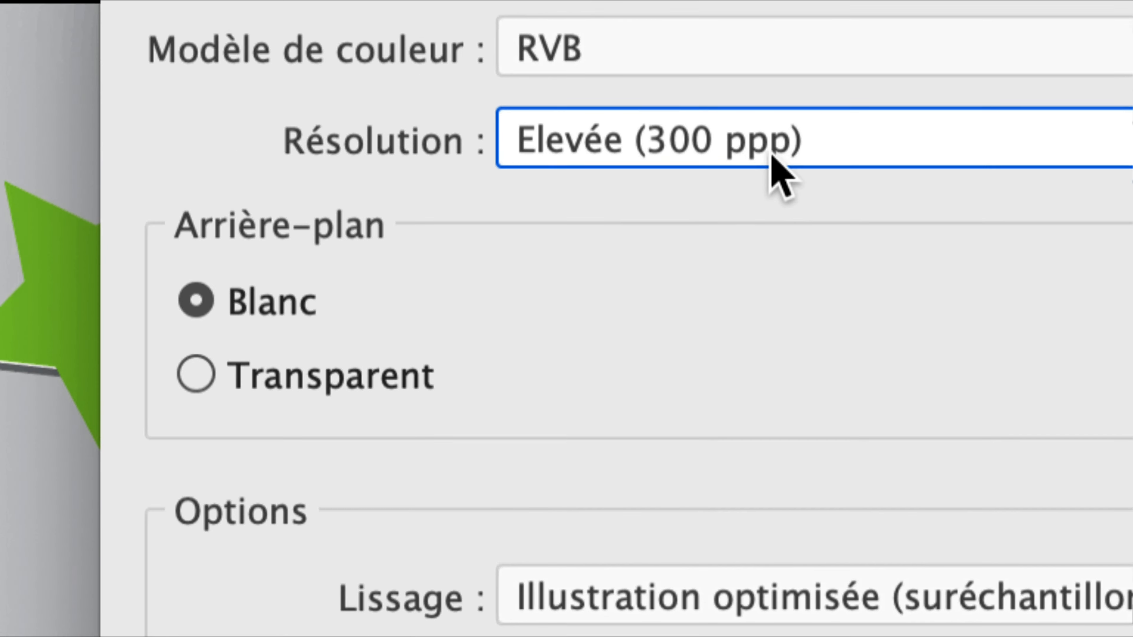
pyautogui.click(772, 154)
pyautogui.click(751, 479)
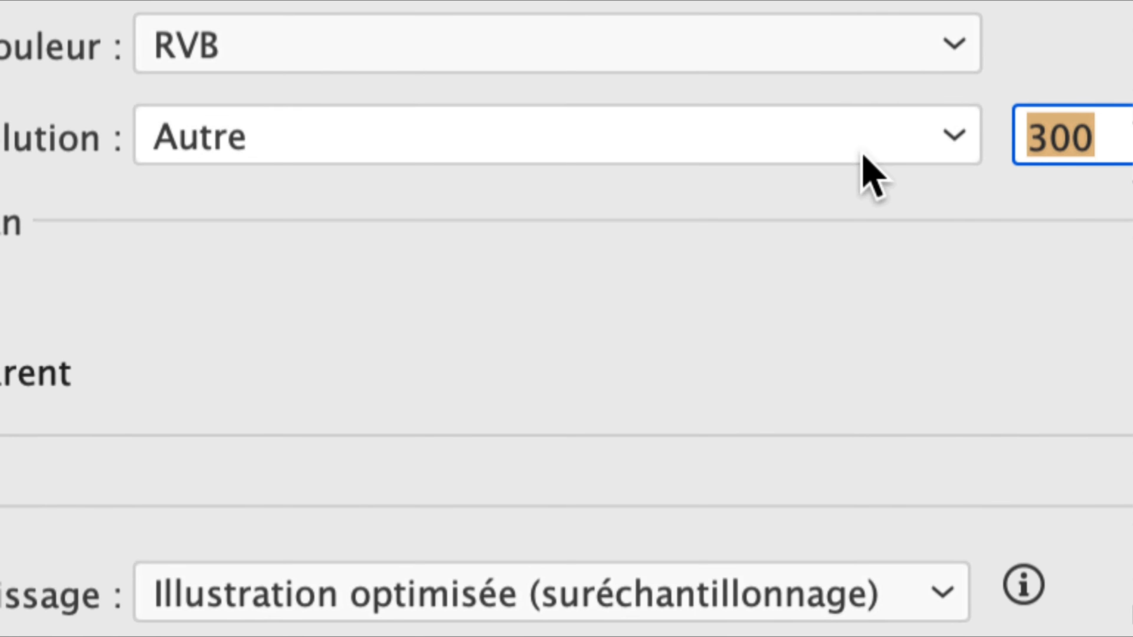
pyautogui.write('600')
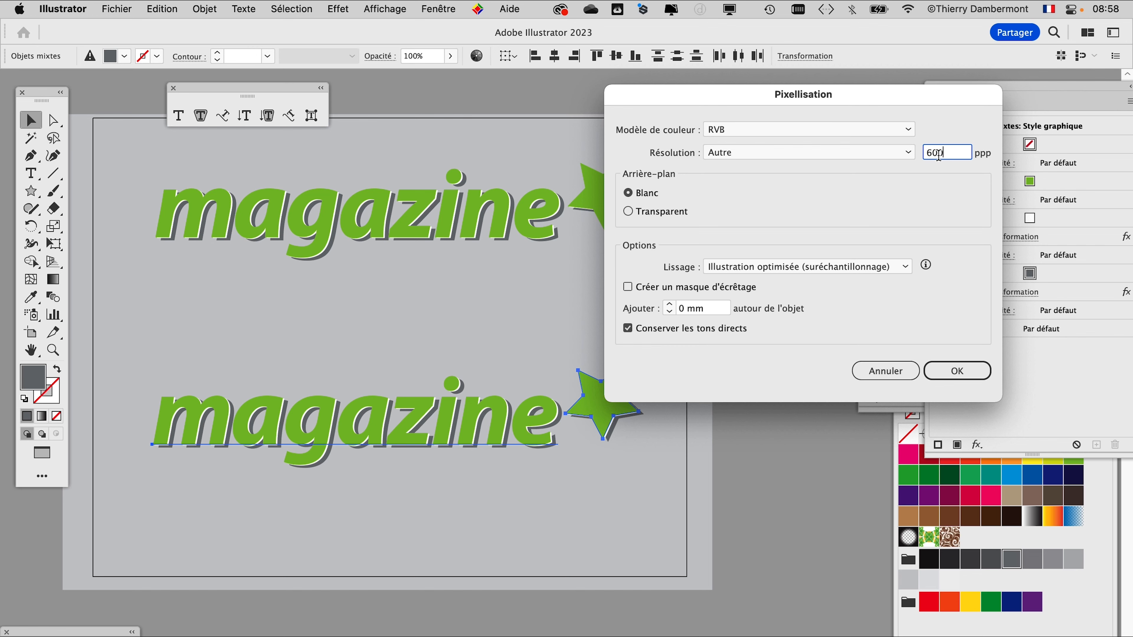
pyautogui.click(957, 374)
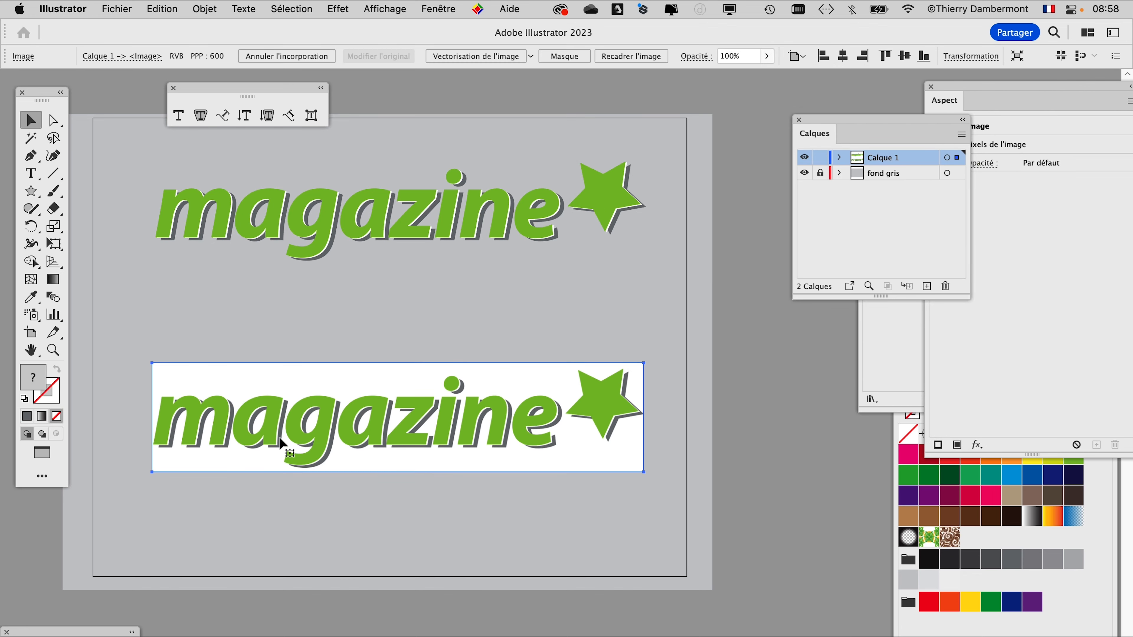
# Examine the pixel edges of the rasterized letters up close, and return to the whole image
pyautogui.scroll(10, 299, 423)
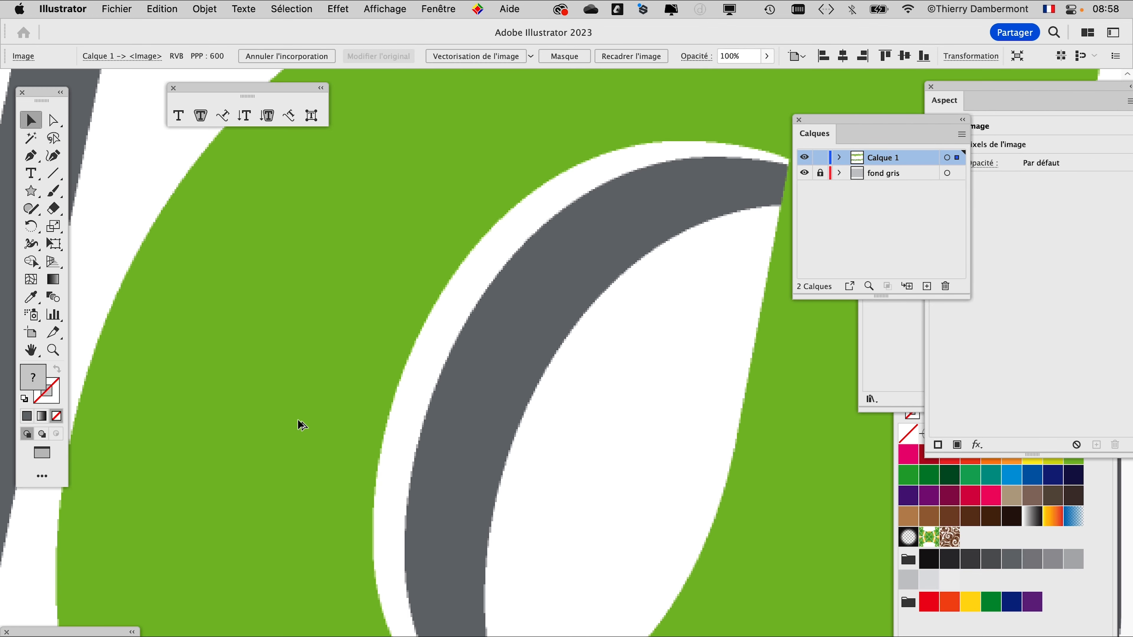
pyautogui.scroll(4, 487, 397)
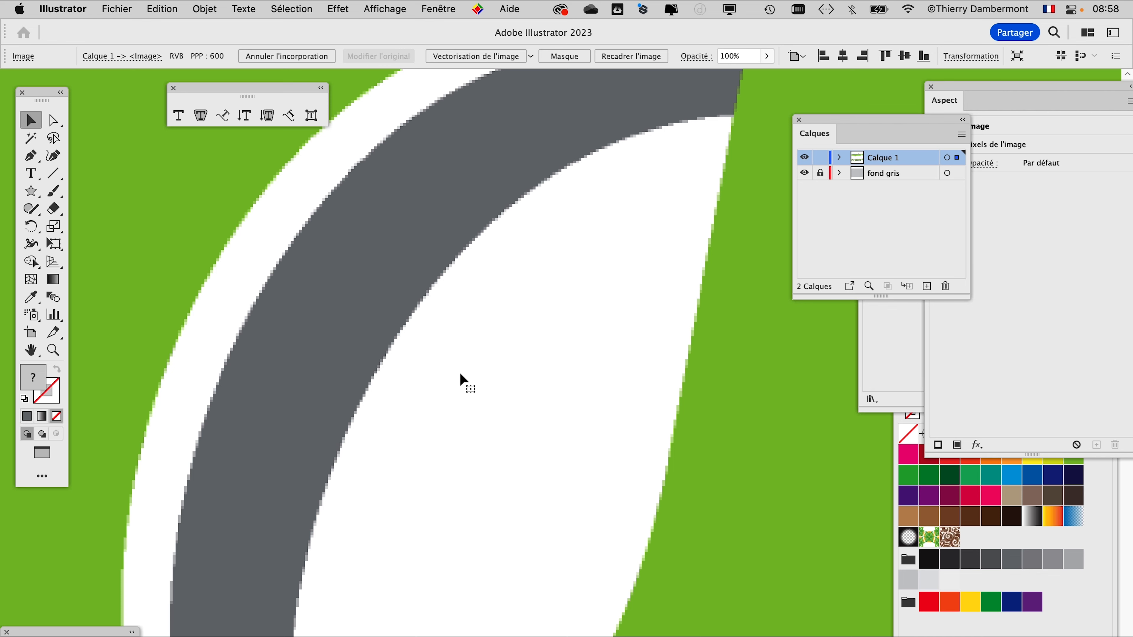
pyautogui.scroll(5, 541, 187)
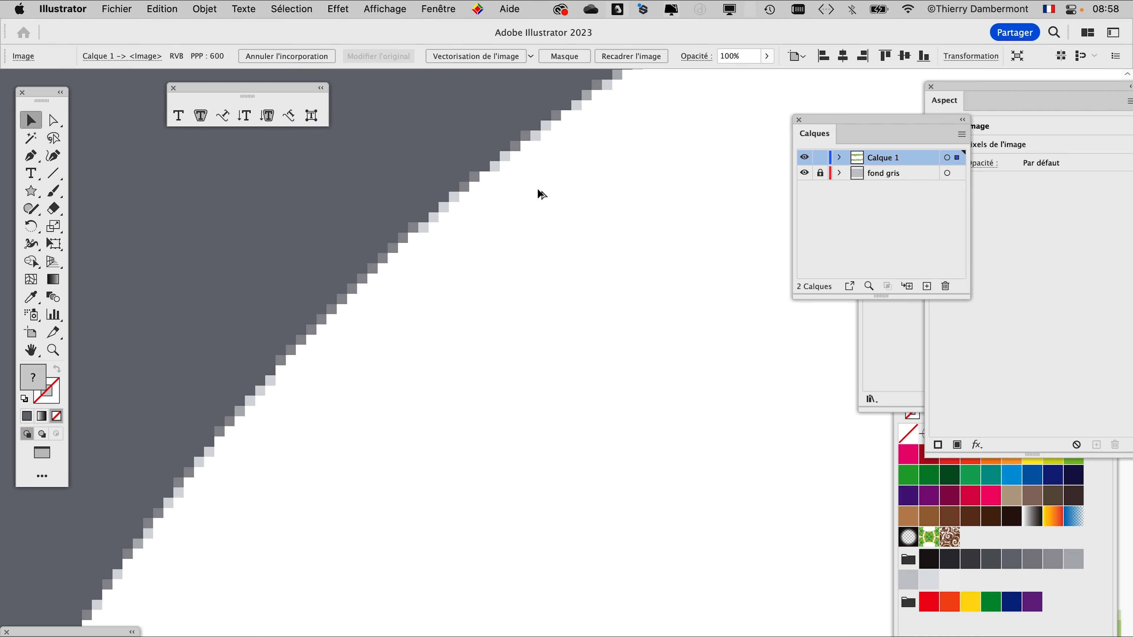
pyautogui.scroll(-15, 541, 194)
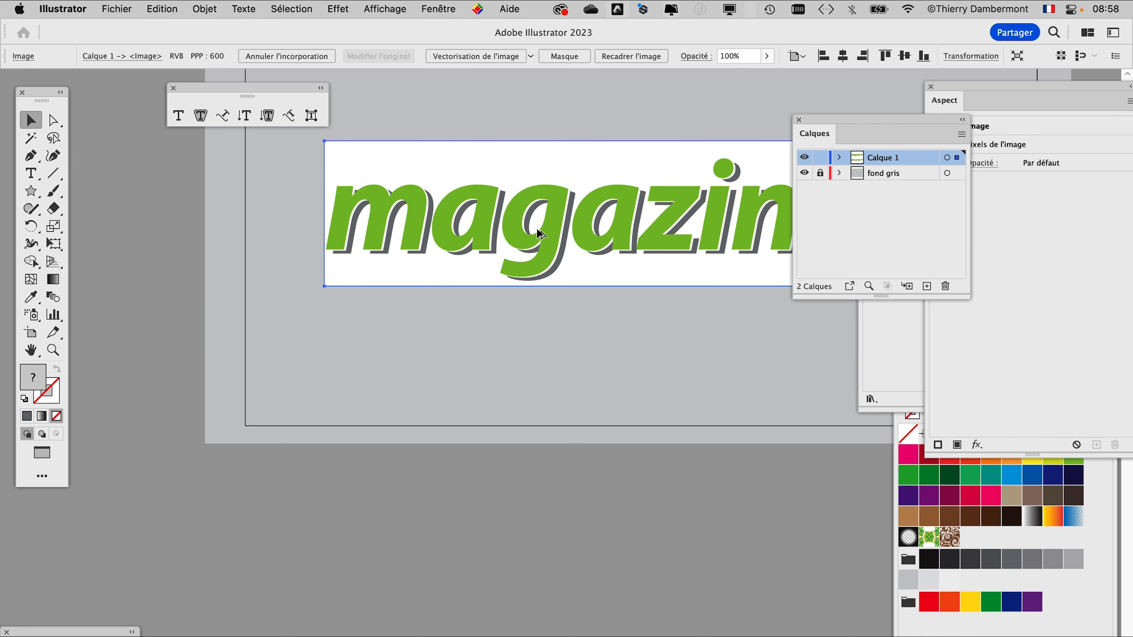
pyautogui.moveTo(506, 296); pyautogui.dragTo(341, 342)
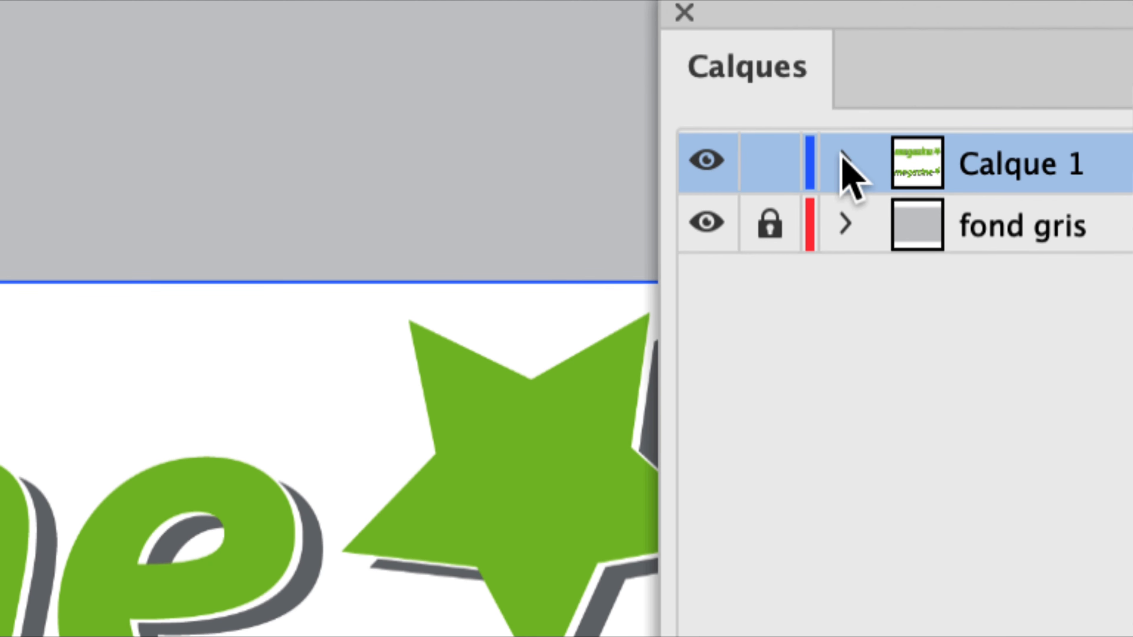
# Show the objects inside "Calque 1", widen the layer list and place it below the rasterized image
pyautogui.click(839, 157)
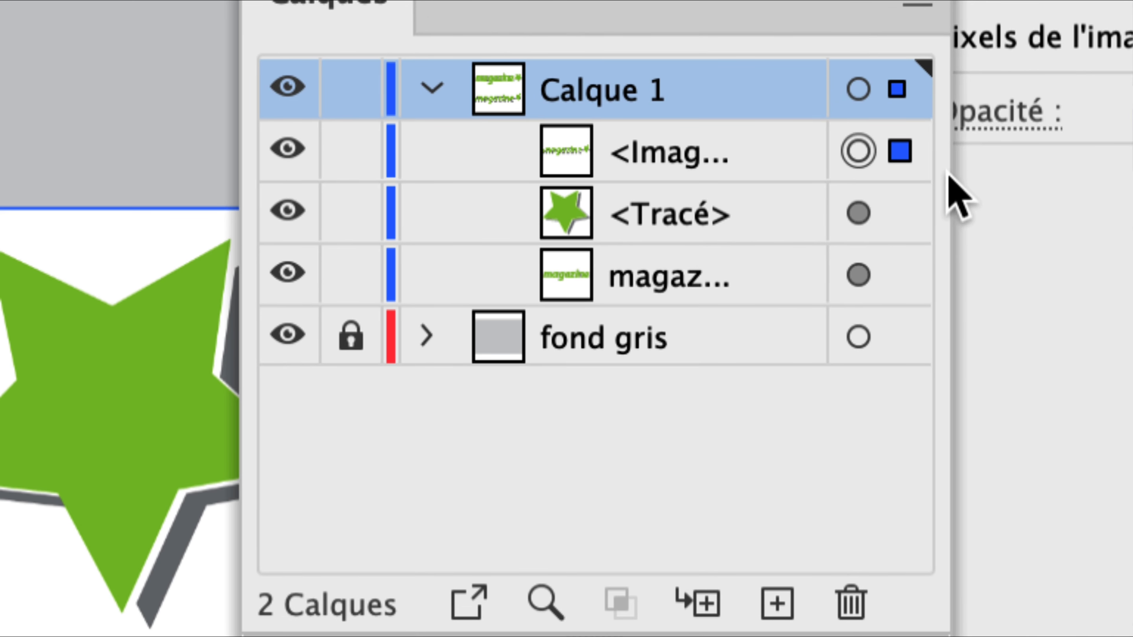
pyautogui.moveTo(948, 178); pyautogui.dragTo(1132, 196)
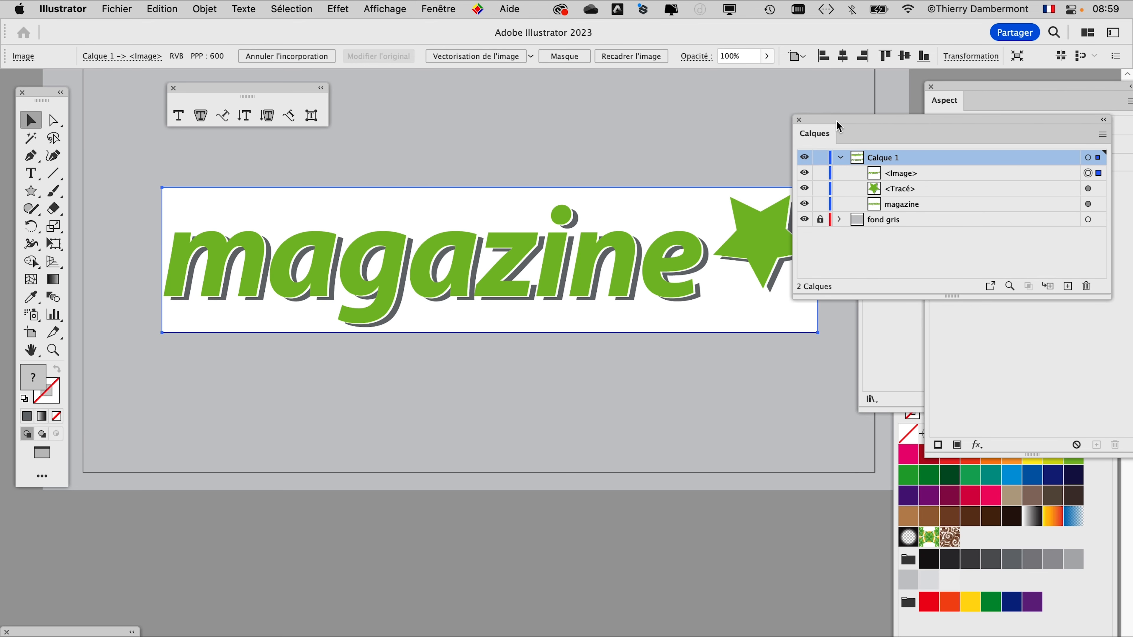
pyautogui.moveTo(837, 121); pyautogui.dragTo(286, 468)
# Run Image Trace on the rasterized "magazine" and star image with the preview on, accepting the large image size
pyautogui.click(433, 7)
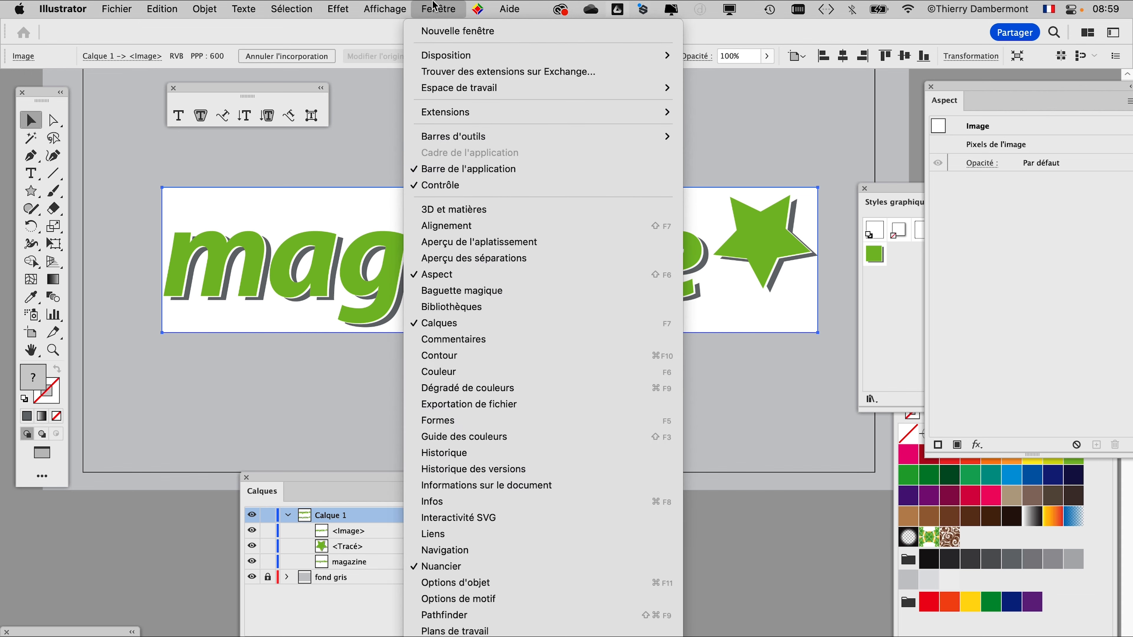
pyautogui.scroll(-5, 477, 391)
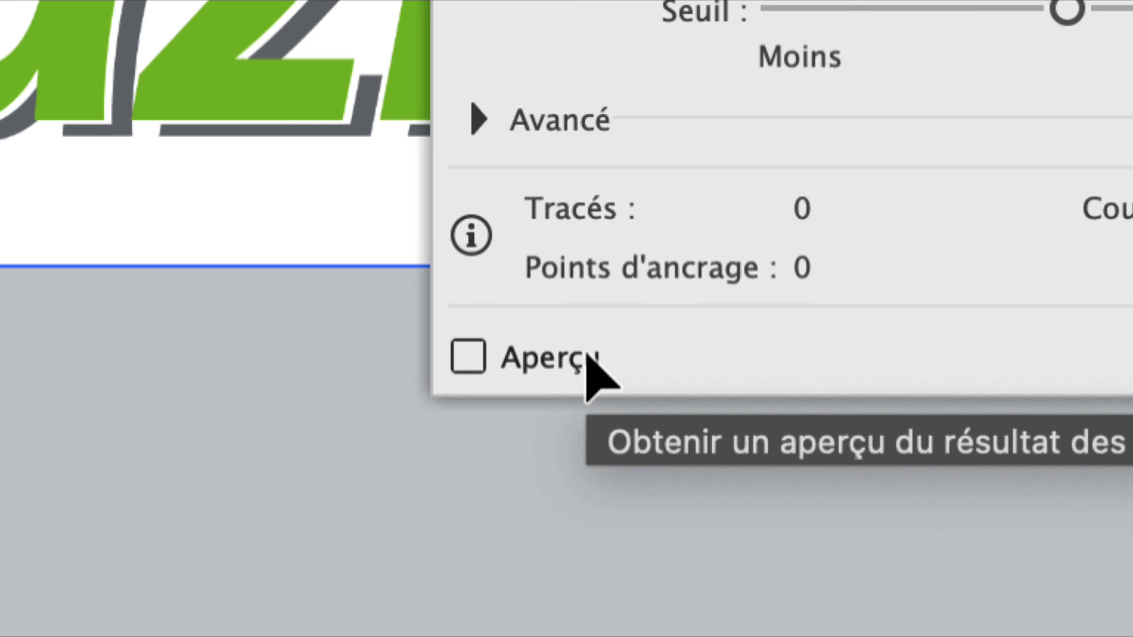
pyautogui.click(588, 355)
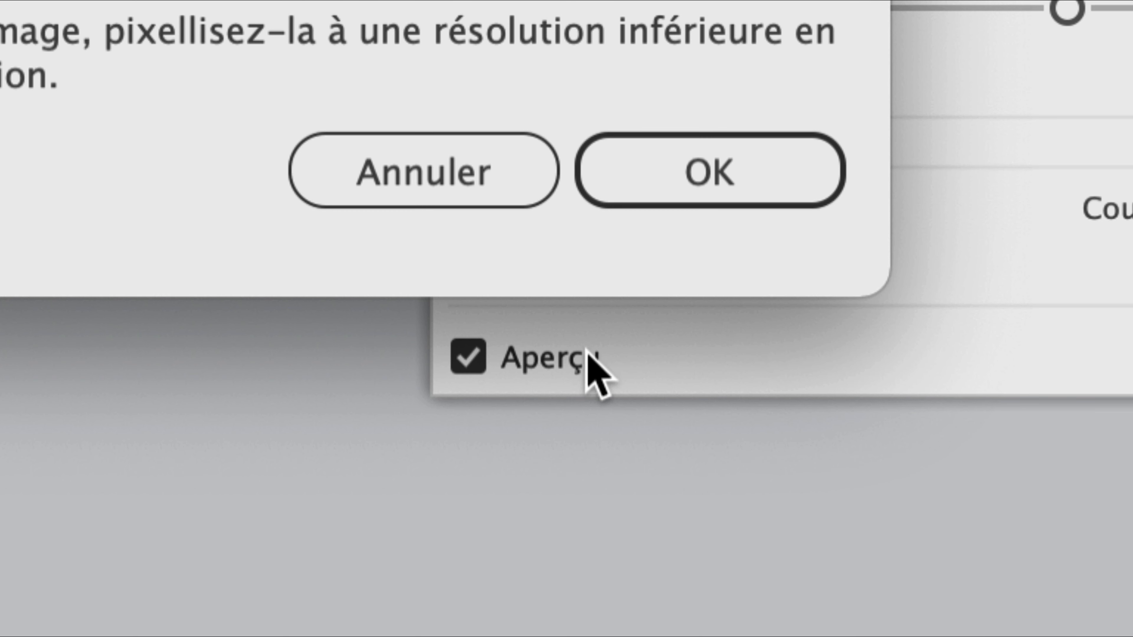
pyautogui.click(672, 174)
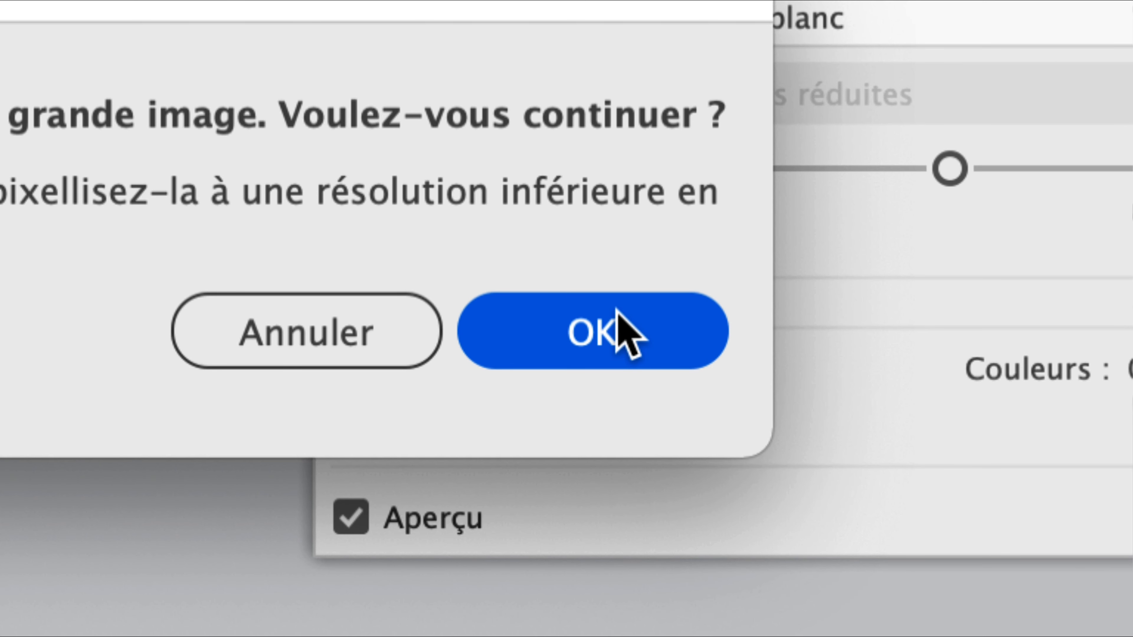
pyautogui.click(616, 308)
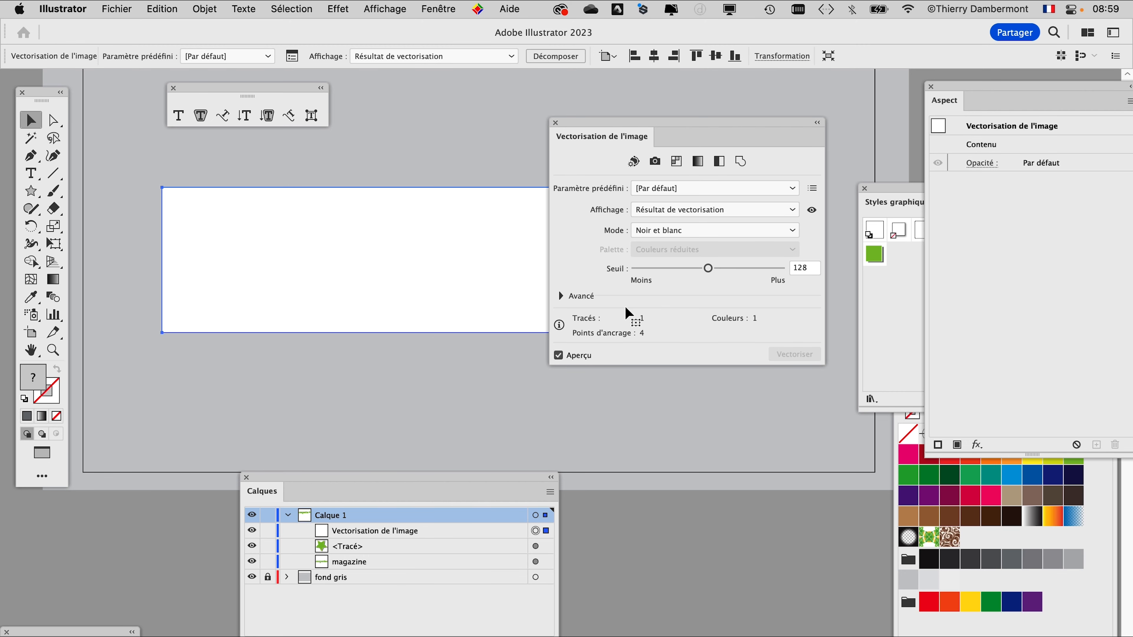
# Set the image tracing to Couleur mode and enable its advanced option Ignorer le blanc
pyautogui.moveTo(675, 121); pyautogui.dragTo(778, 115)
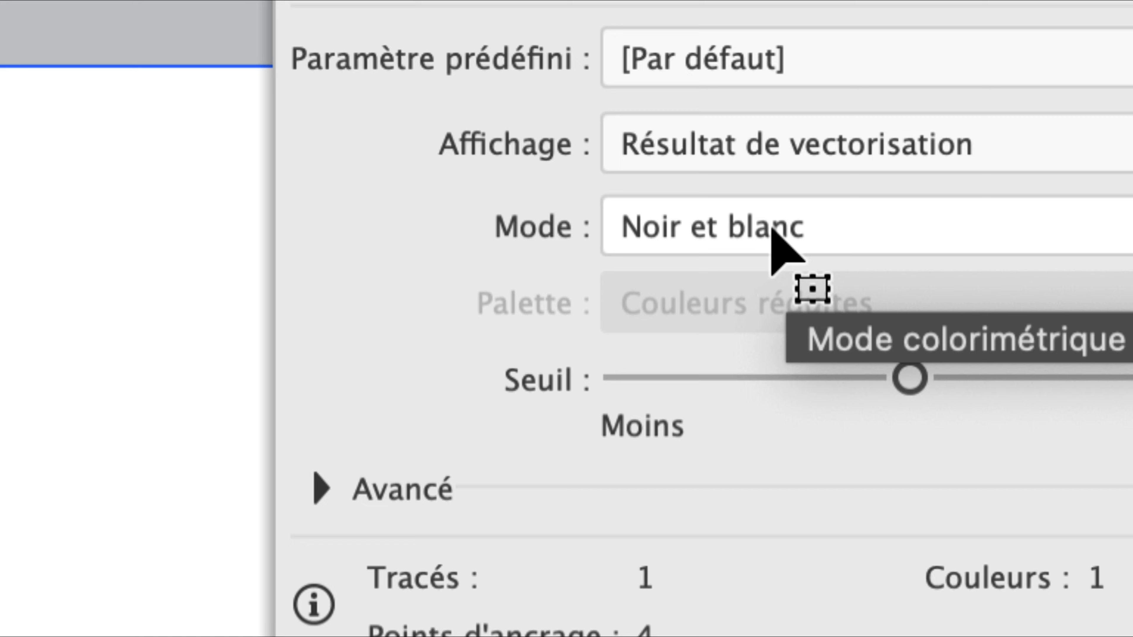
pyautogui.click(773, 227)
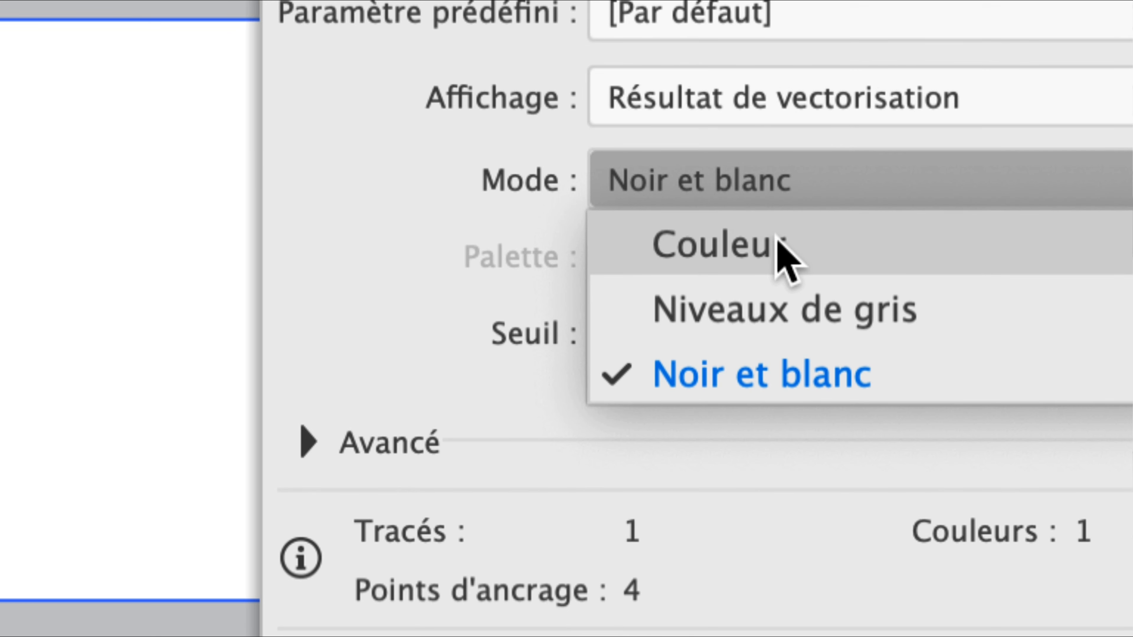
pyautogui.click(777, 239)
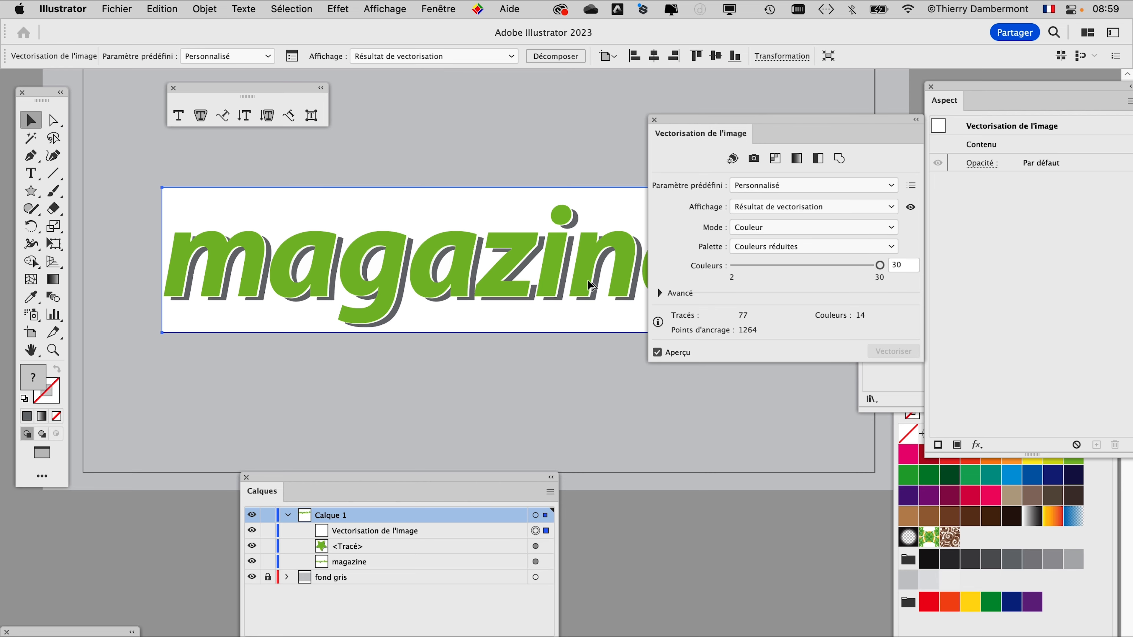
pyautogui.scroll(4, 588, 280)
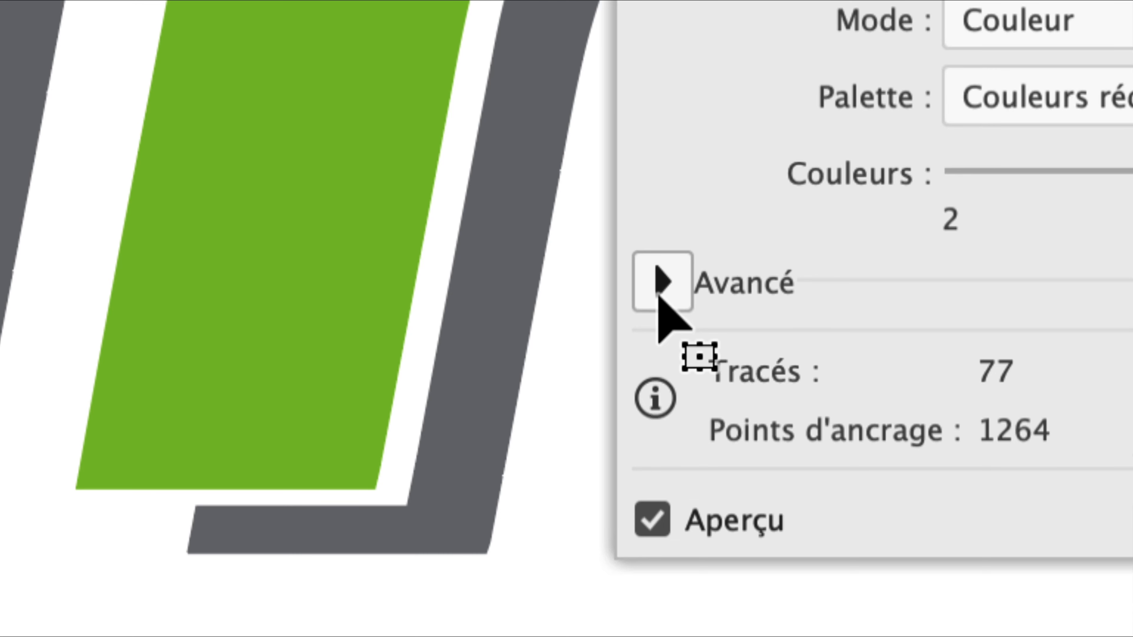
pyautogui.click(659, 294)
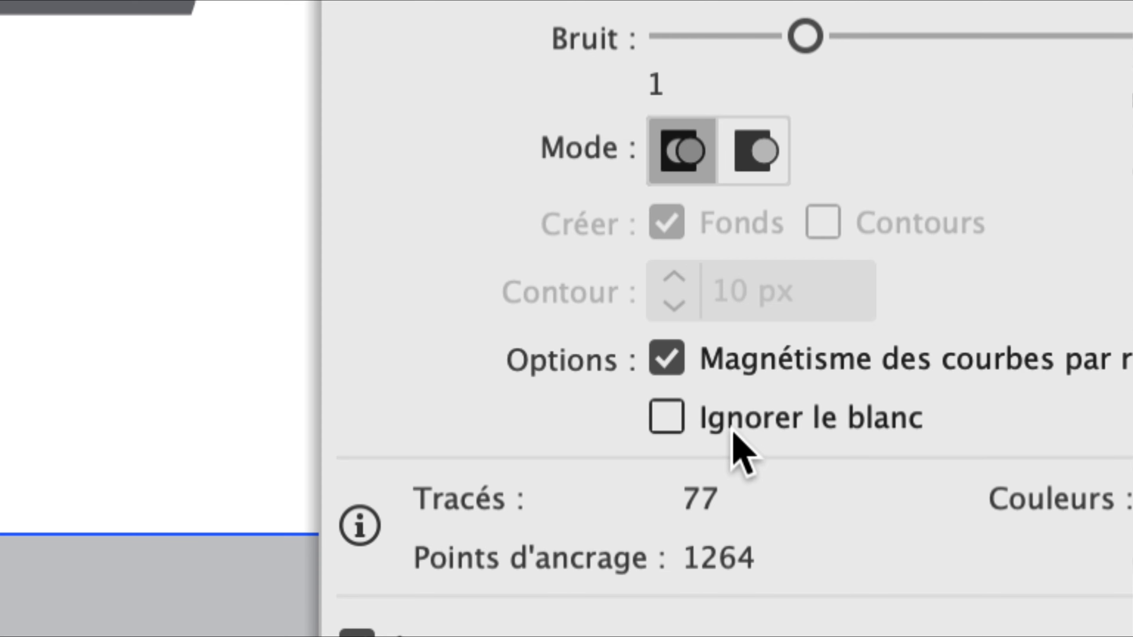
pyautogui.click(733, 429)
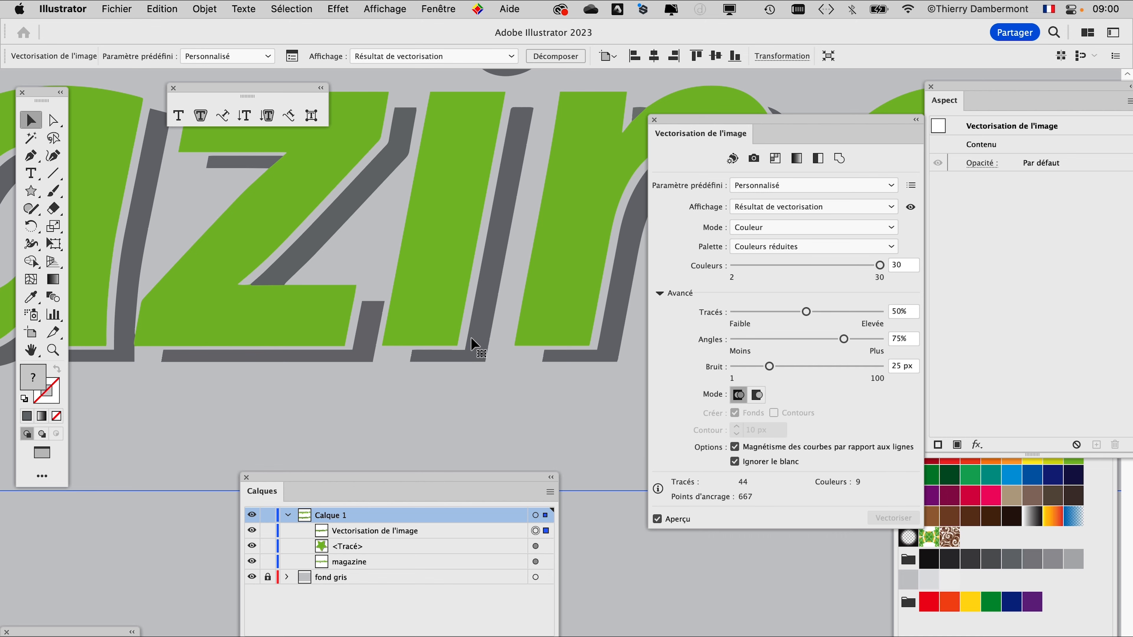
# Examine the edges of the traced letters and their grey shadows up close, and return to the wider view
pyautogui.scroll(5, 483, 326)
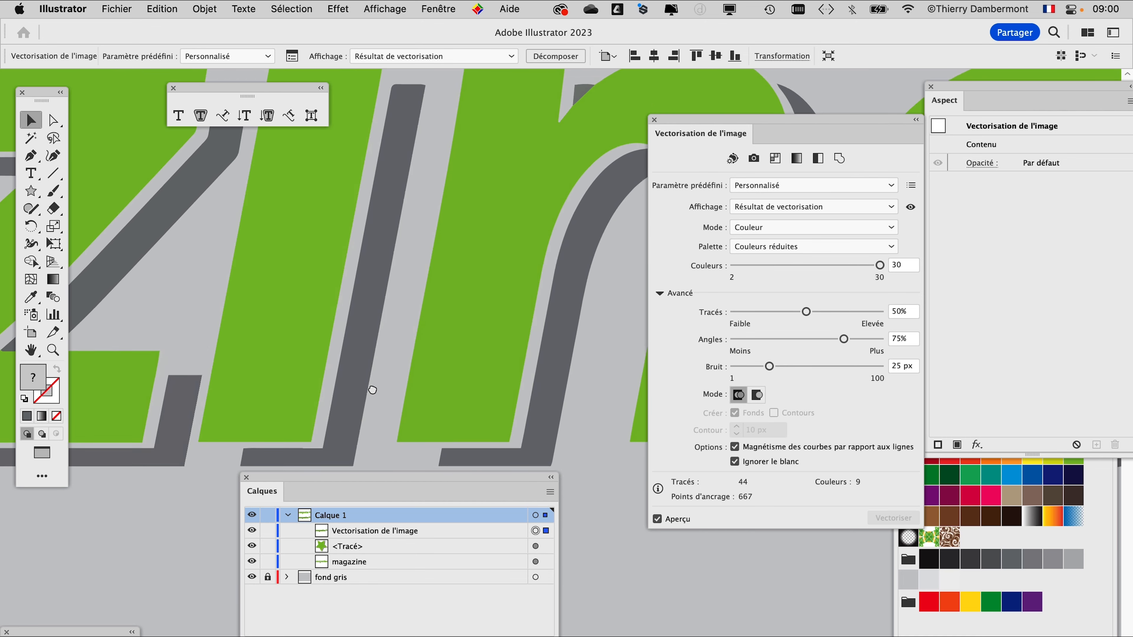
pyautogui.moveTo(373, 390); pyautogui.dragTo(307, 332)
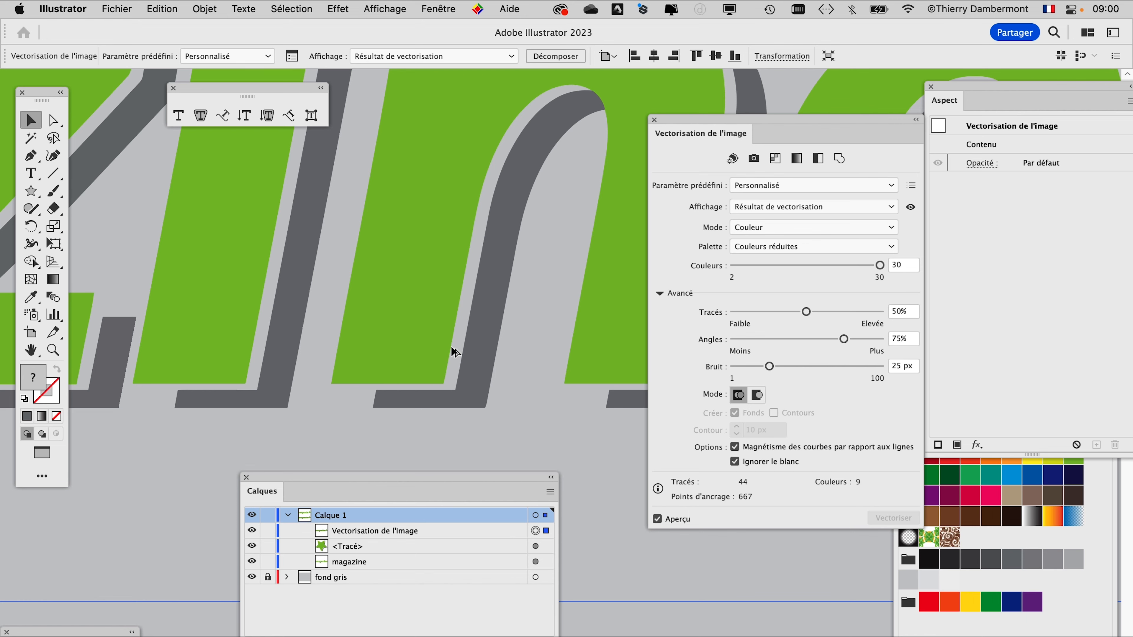
pyautogui.scroll(-2, 454, 353)
pyautogui.scroll(-2, 454, 352)
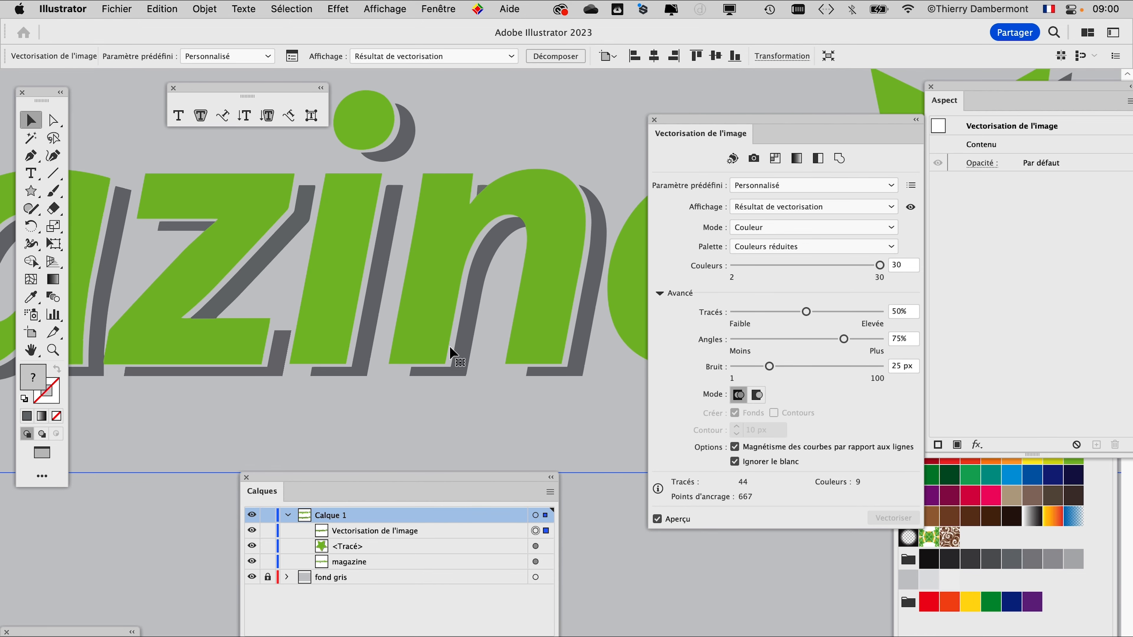
pyautogui.click(209, 5)
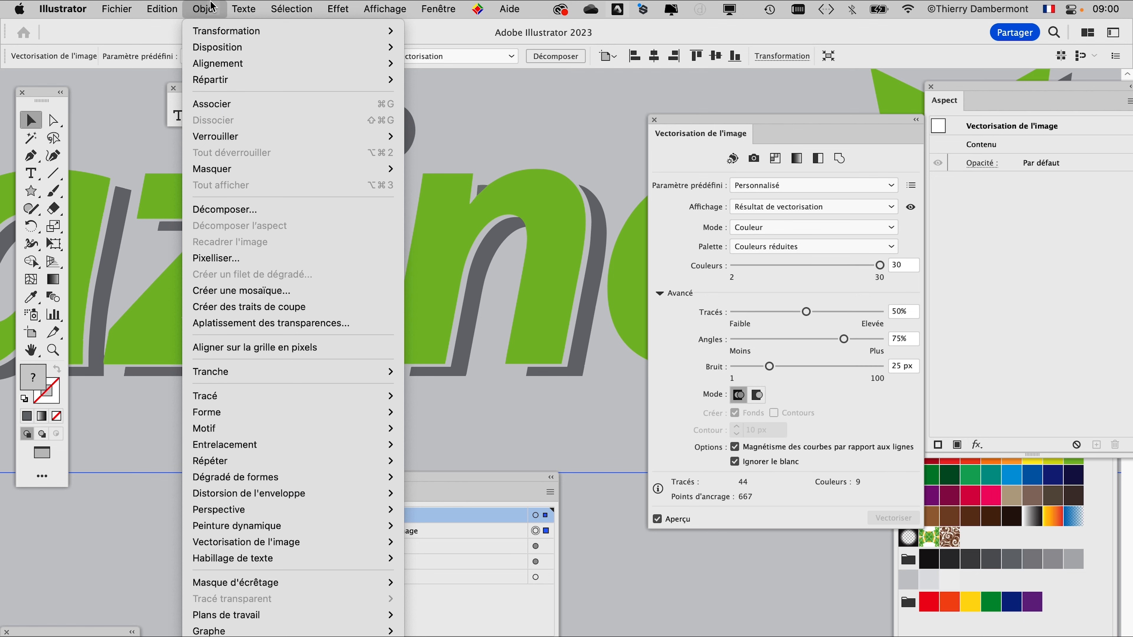
pyautogui.click(210, 5)
pyautogui.scroll(6, 455, 261)
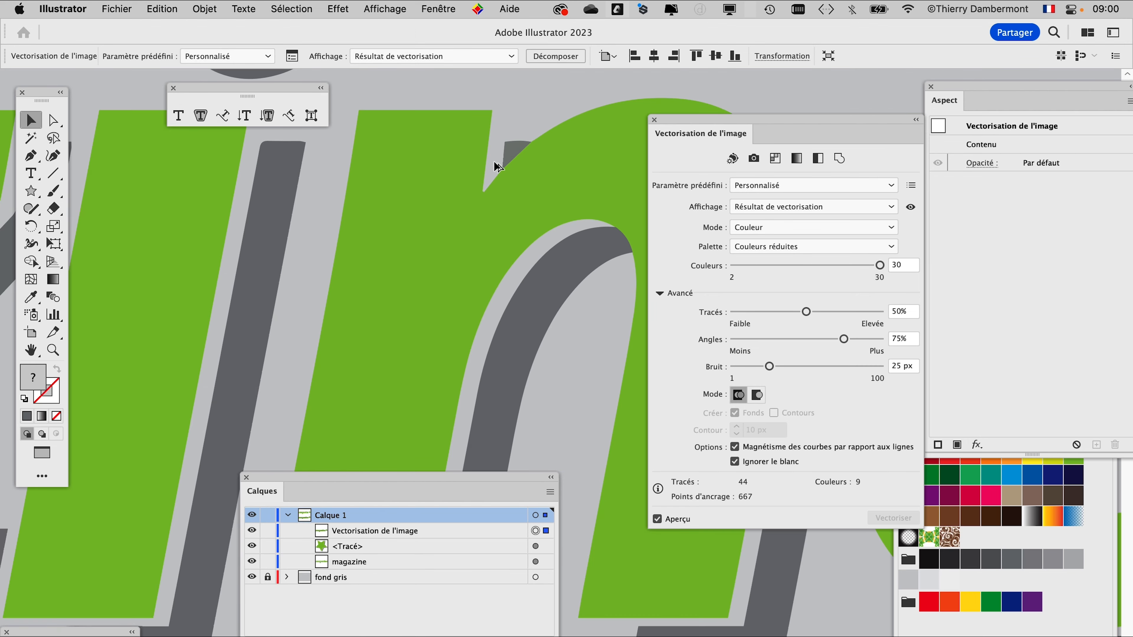
pyautogui.scroll(-6, 494, 178)
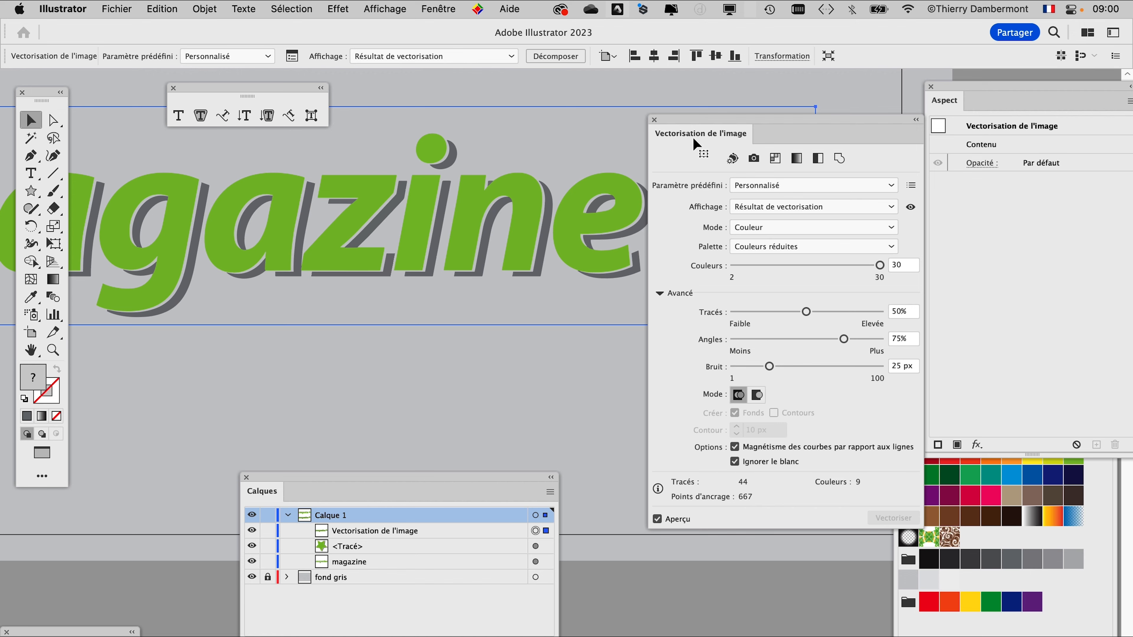
# Expand the image tracing of "magazine" and the star into editable vector paths
pyautogui.moveTo(687, 121); pyautogui.dragTo(831, 345)
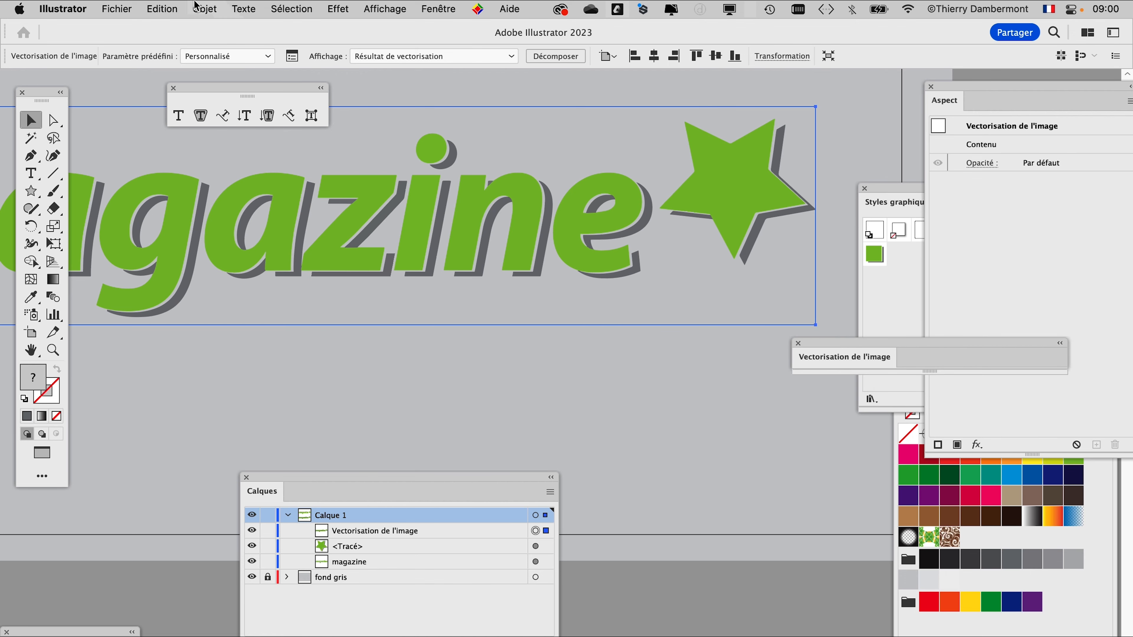
pyautogui.click(204, 9)
pyautogui.moveTo(372, 547)
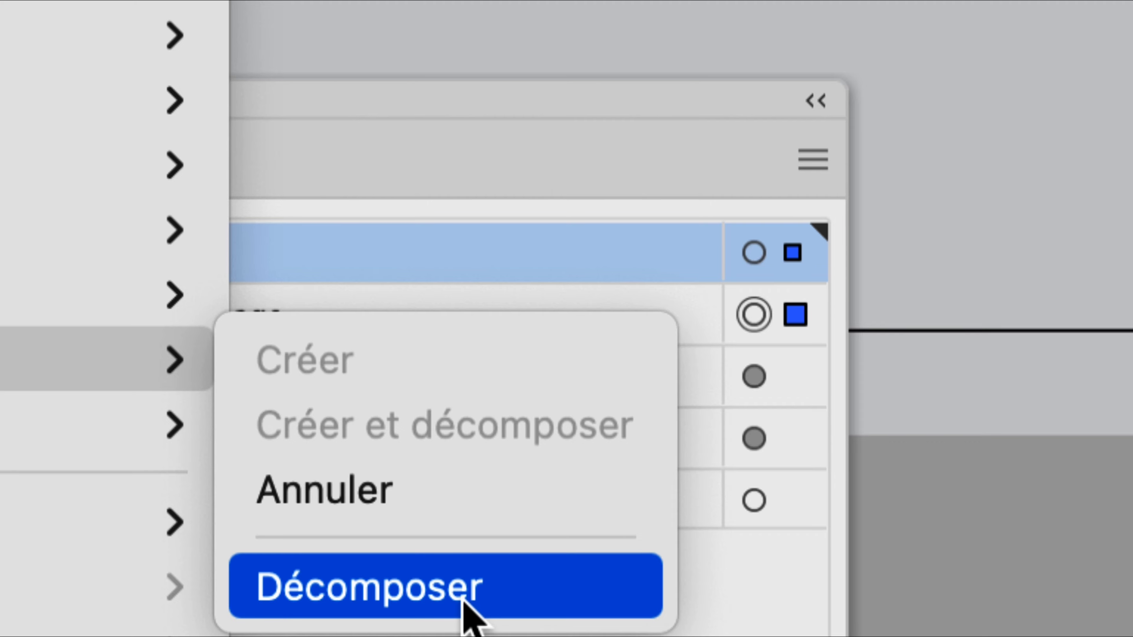
pyautogui.click(463, 600)
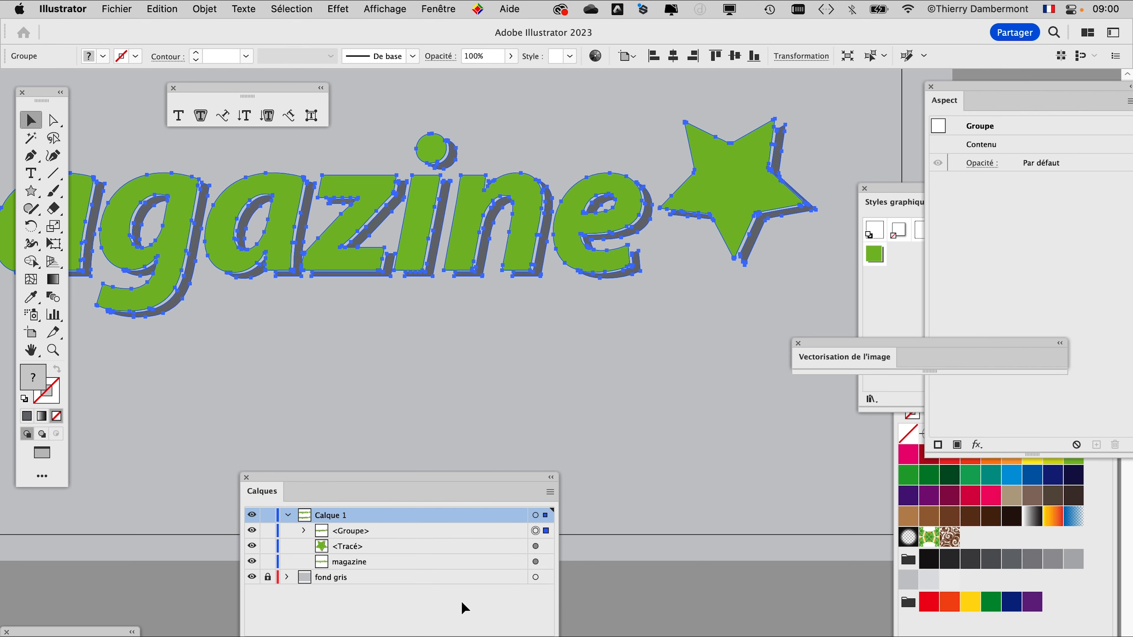
# Close the Image Trace settings and select the expanded group of "magazine" and the star
pyautogui.moveTo(832, 345); pyautogui.dragTo(821, 339)
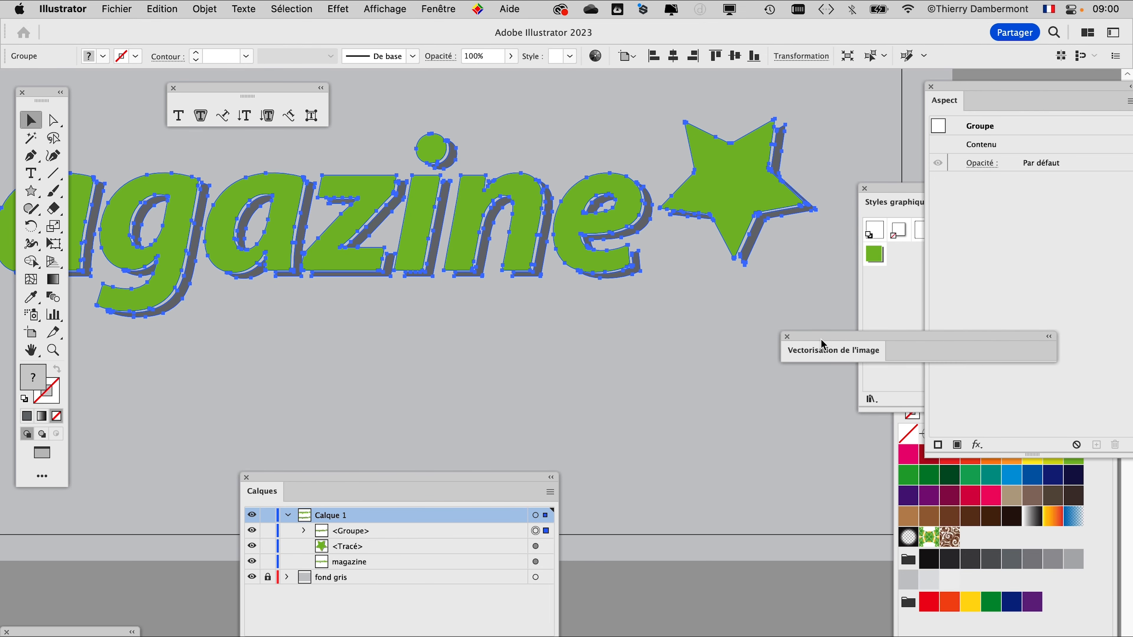
pyautogui.click(808, 352)
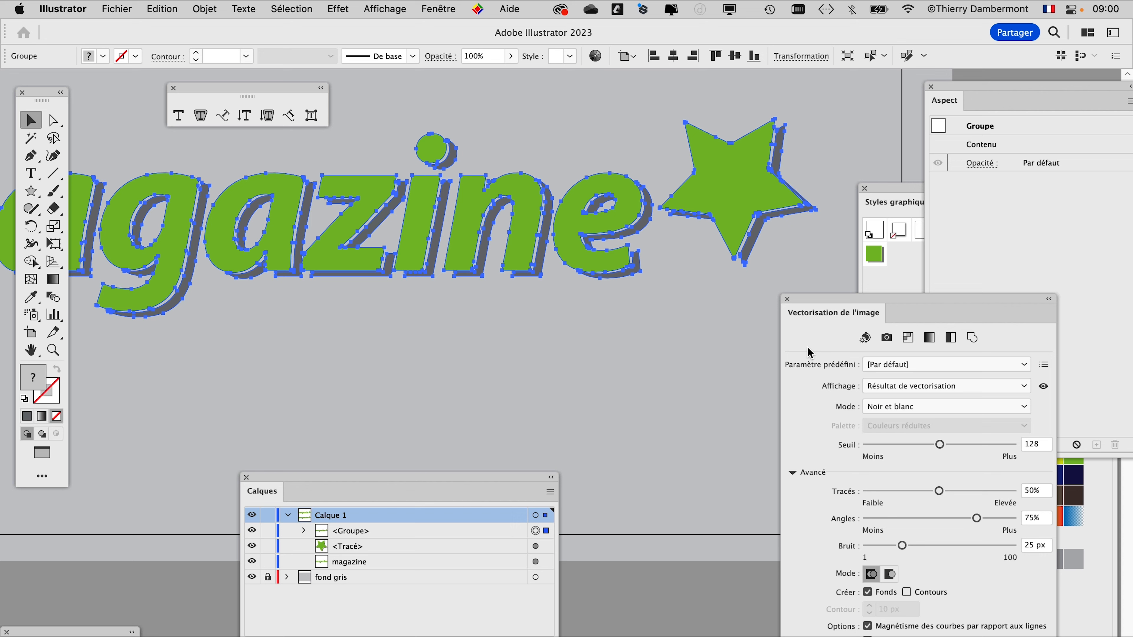
pyautogui.click(787, 299)
pyautogui.click(657, 316)
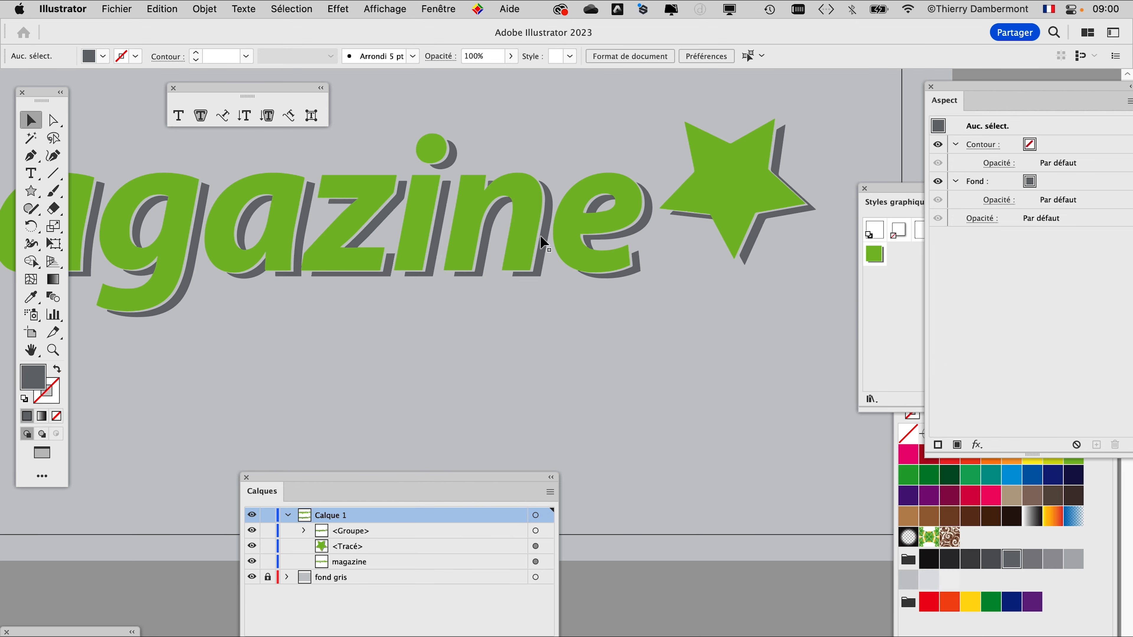
pyautogui.click(530, 225)
pyautogui.scroll(-3, 548, 259)
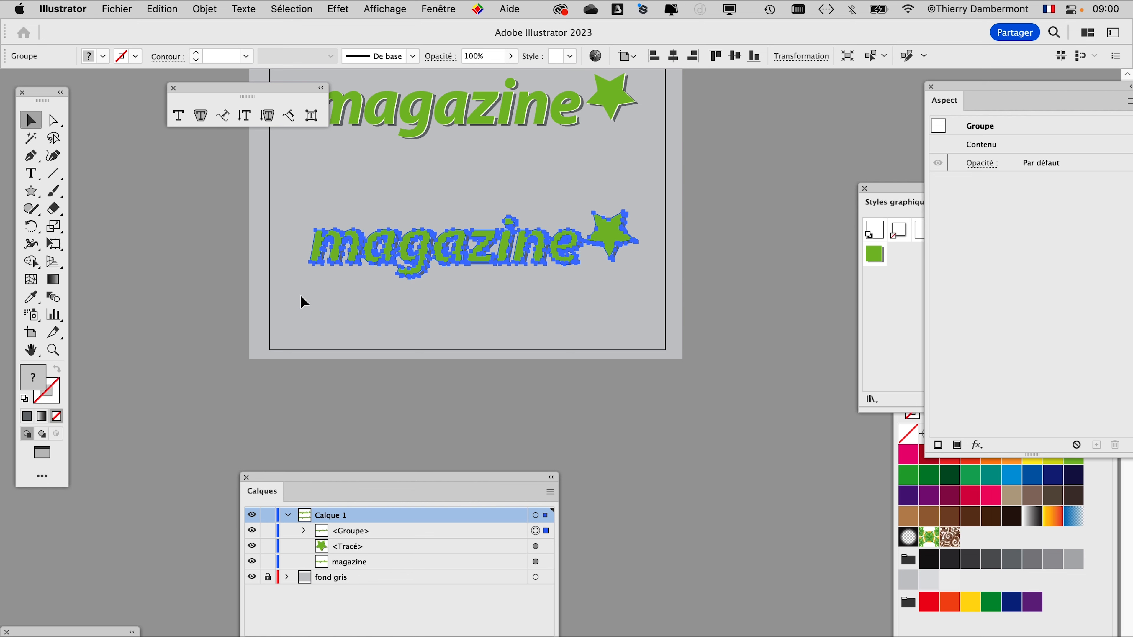
# Reduce the artboard with the Artboard tool to about 72 mm high, framing only the lower traced "magazine" and star
pyautogui.scroll(-5, 343, 350)
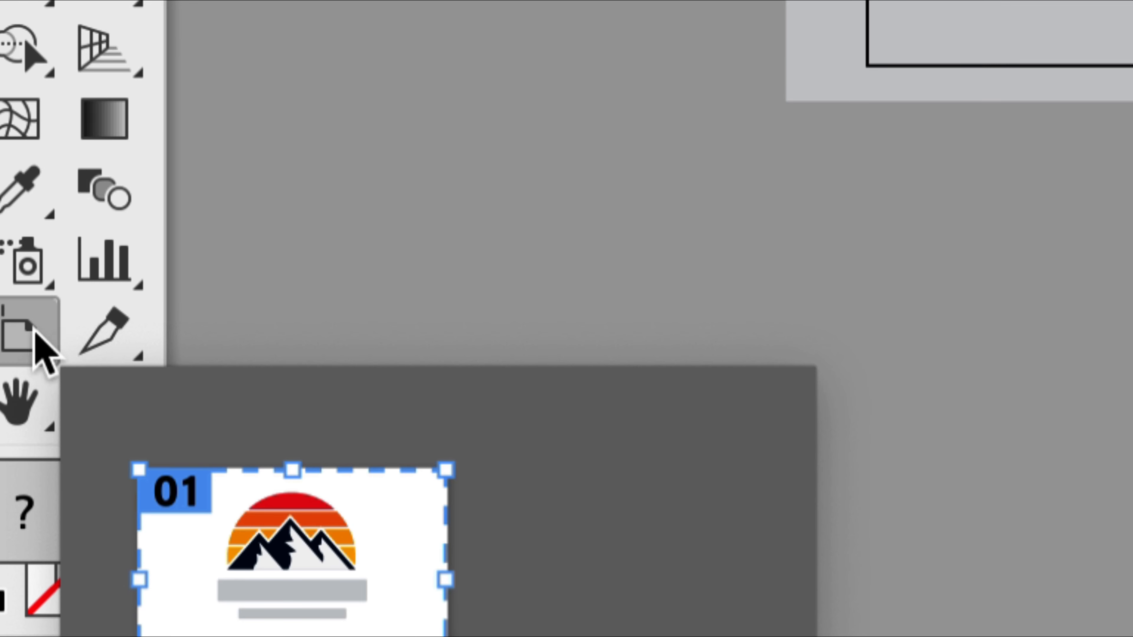
pyautogui.click(35, 335)
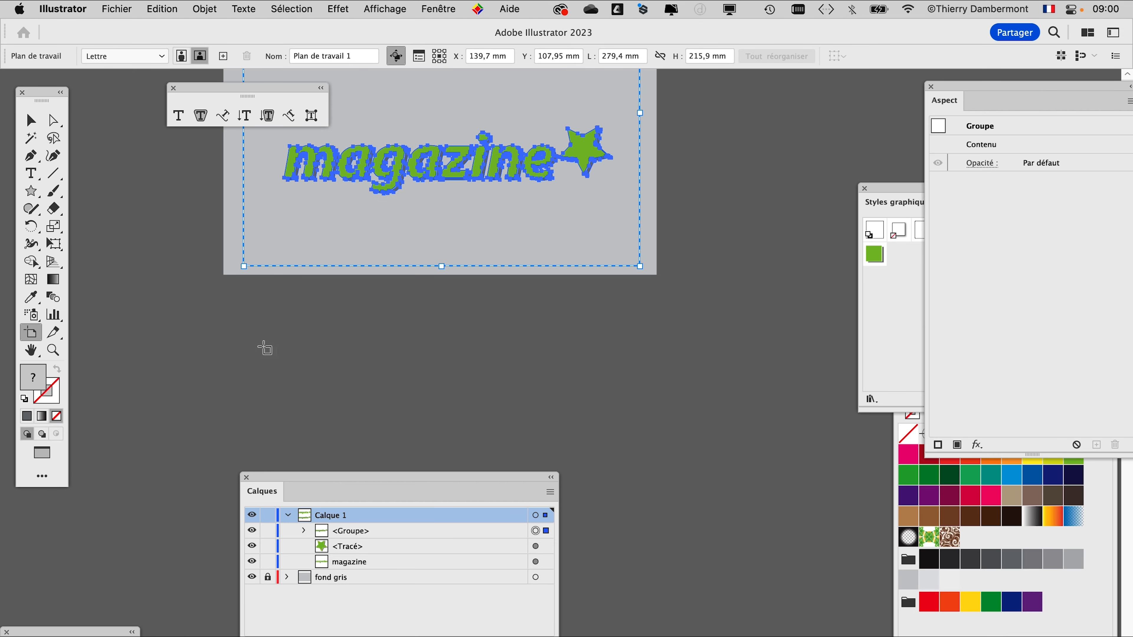
pyautogui.moveTo(296, 326); pyautogui.dragTo(674, 421)
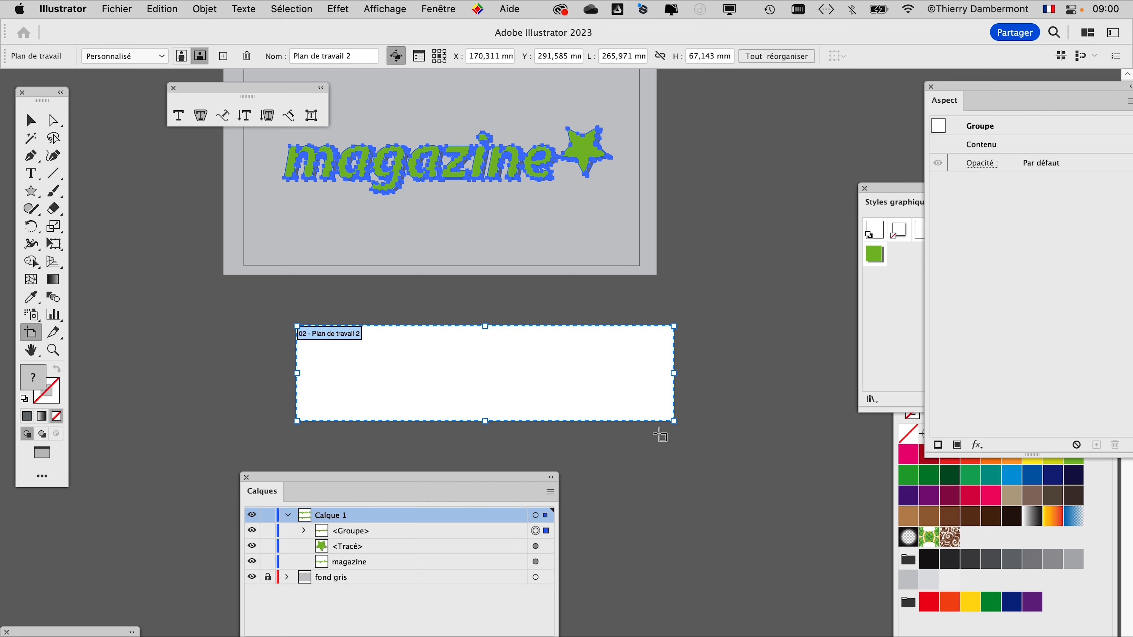
pyautogui.press('super+z')
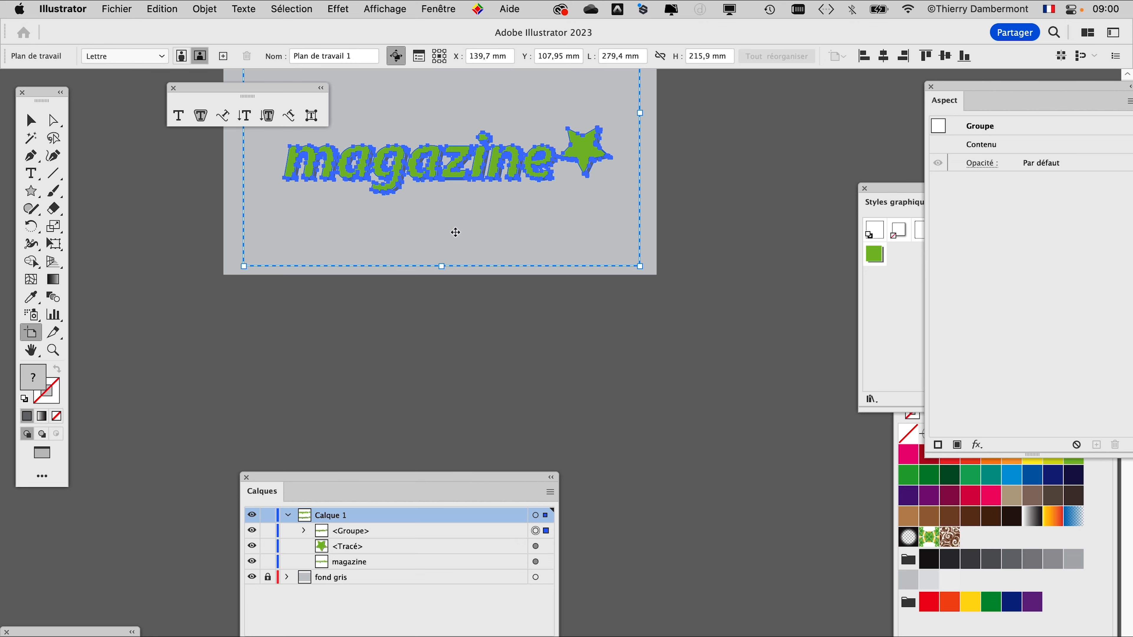
pyautogui.moveTo(512, 249); pyautogui.dragTo(535, 392)
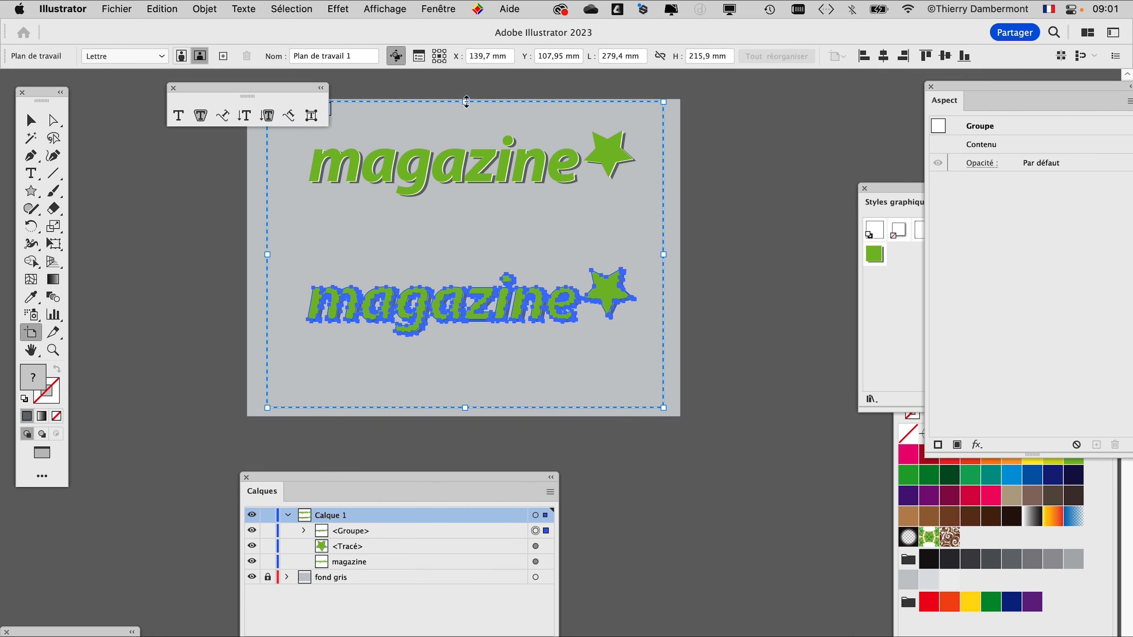
pyautogui.moveTo(465, 101); pyautogui.dragTo(470, 246)
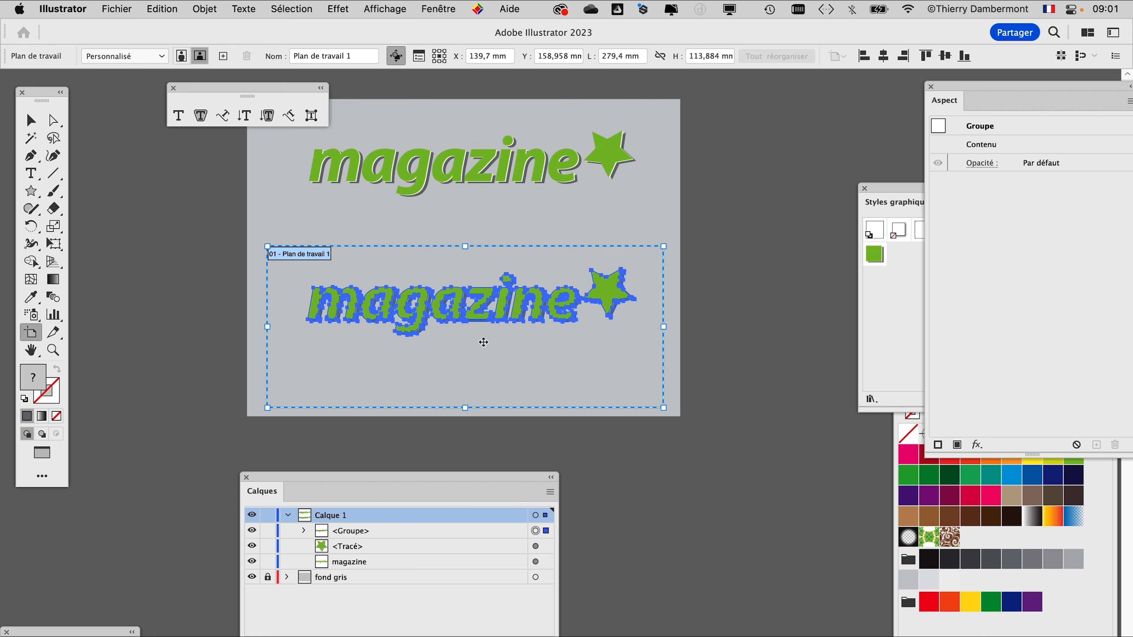
pyautogui.moveTo(465, 407); pyautogui.dragTo(464, 348)
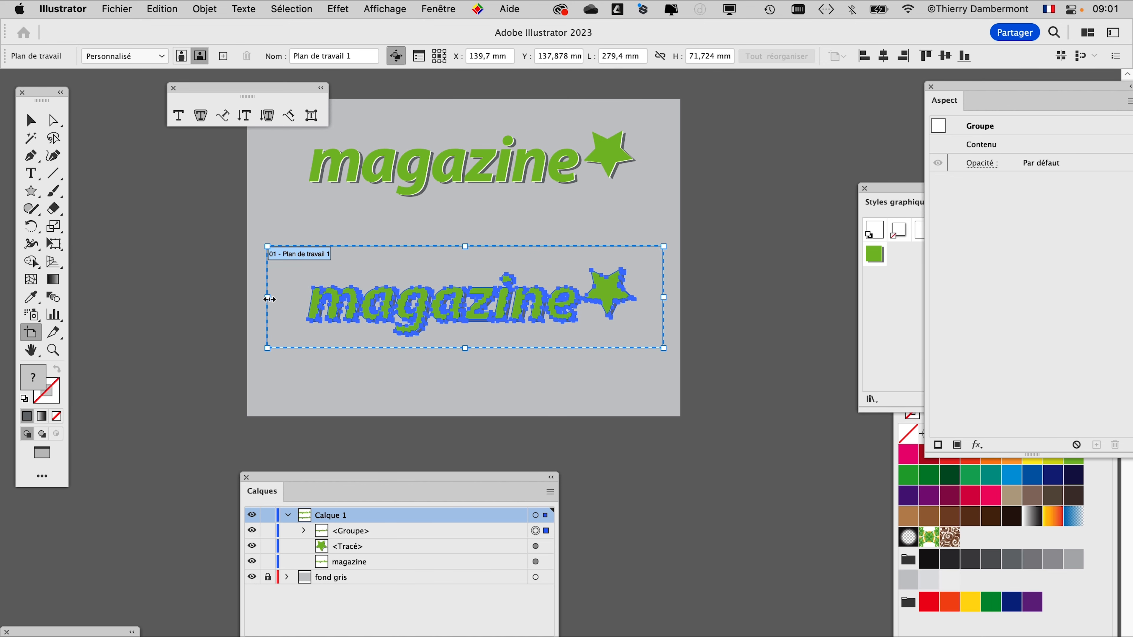
pyautogui.moveTo(270, 299); pyautogui.dragTo(289, 299)
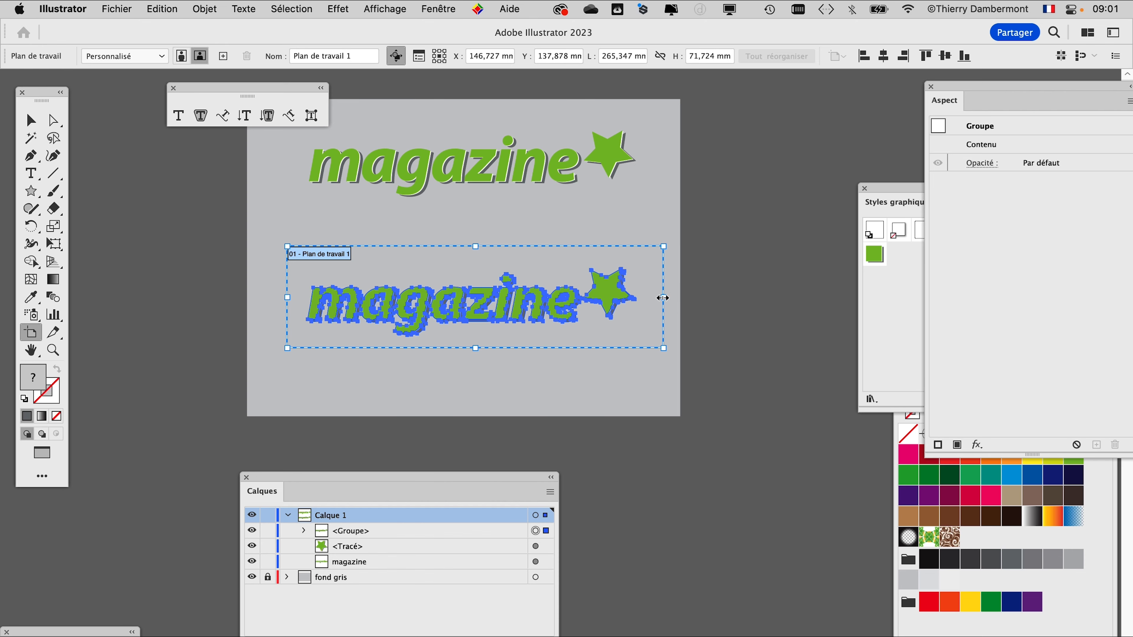
pyautogui.moveTo(663, 297); pyautogui.dragTo(653, 297)
pyautogui.click(31, 120)
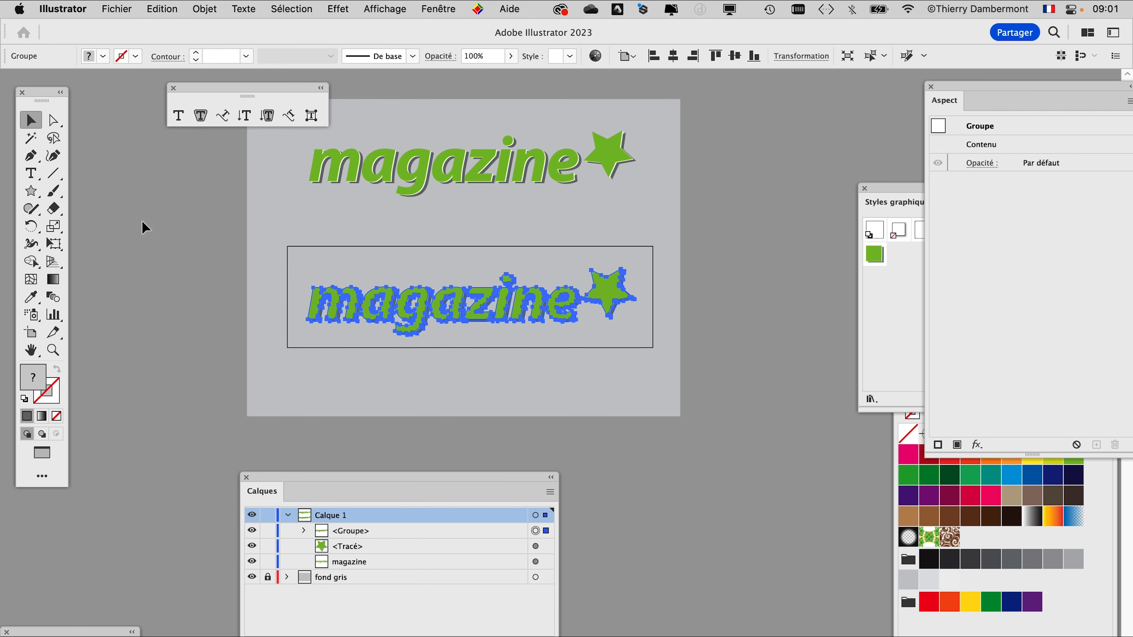
# Deselect the traced group and inspect the "magazine" and star logo inside the reduced artboard
pyautogui.click(491, 332)
pyautogui.scroll(2, 491, 331)
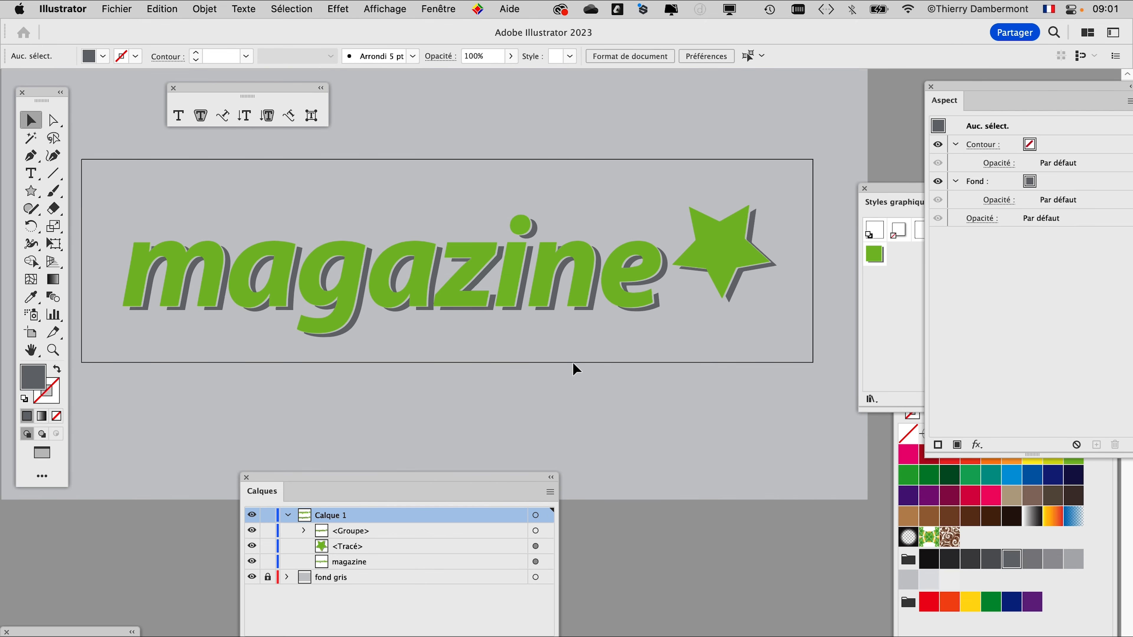
pyautogui.moveTo(528, 336); pyautogui.dragTo(550, 354)
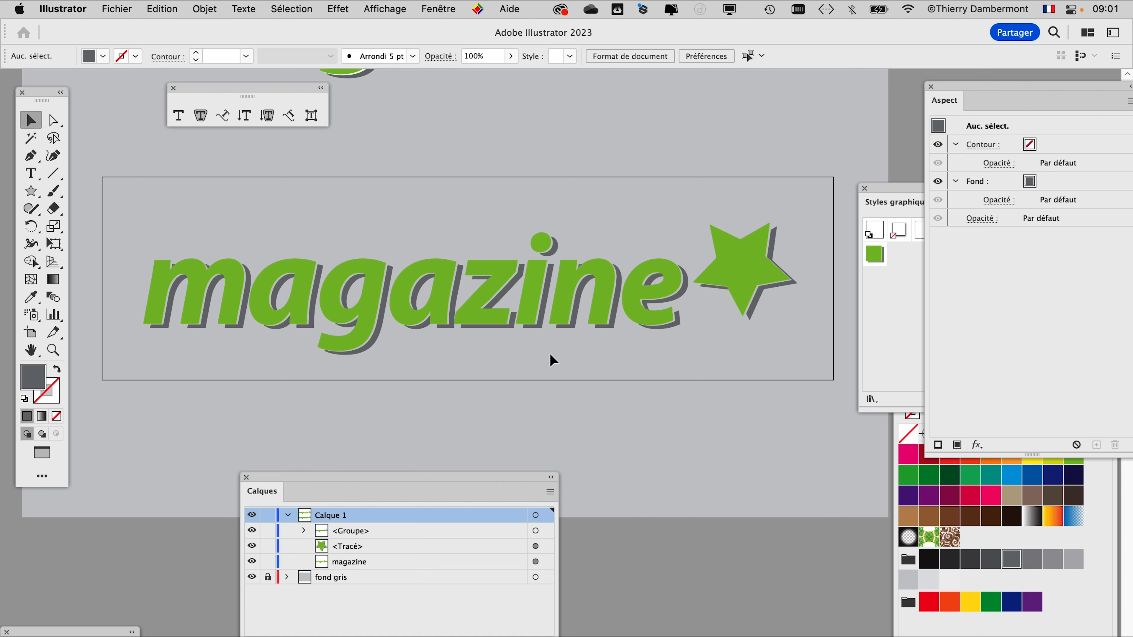